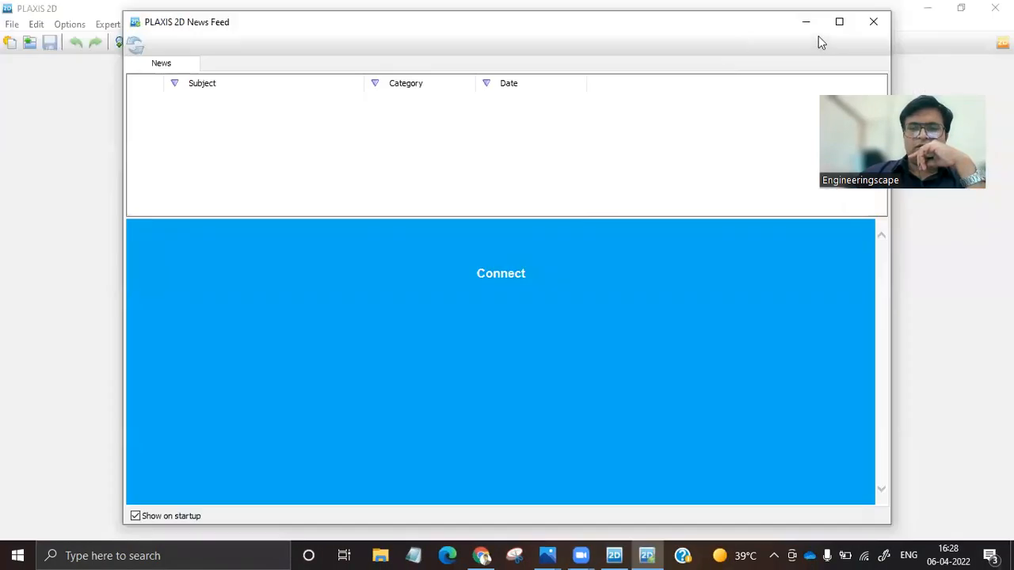
Start a new project and title it SLOPE TUTORIAL.
{"action": "left_click", "coordinate": [872, 24]}
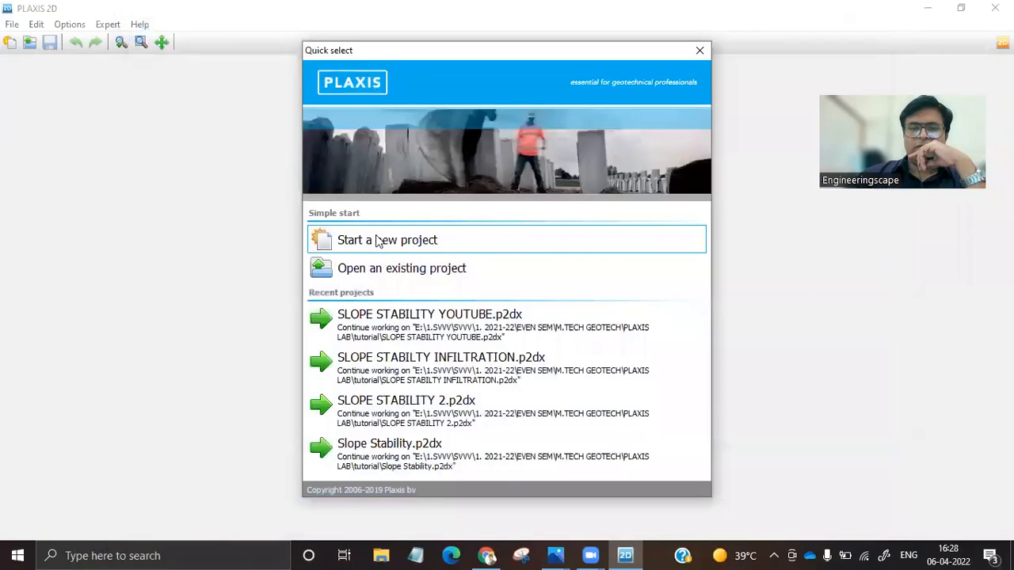
{"action": "left_click", "coordinate": [381, 248]}
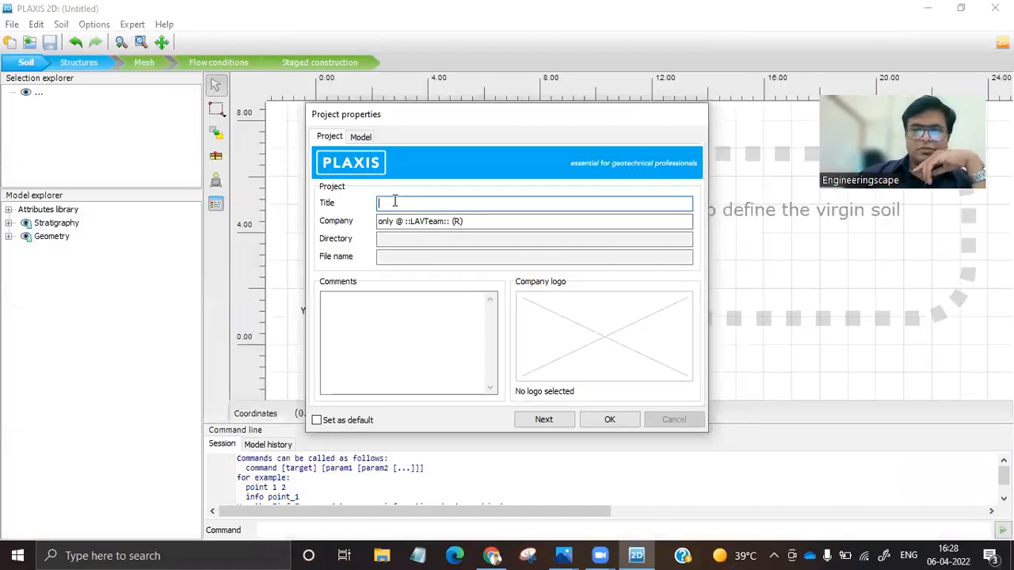
{"action": "type", "text": "SLOPE T"}
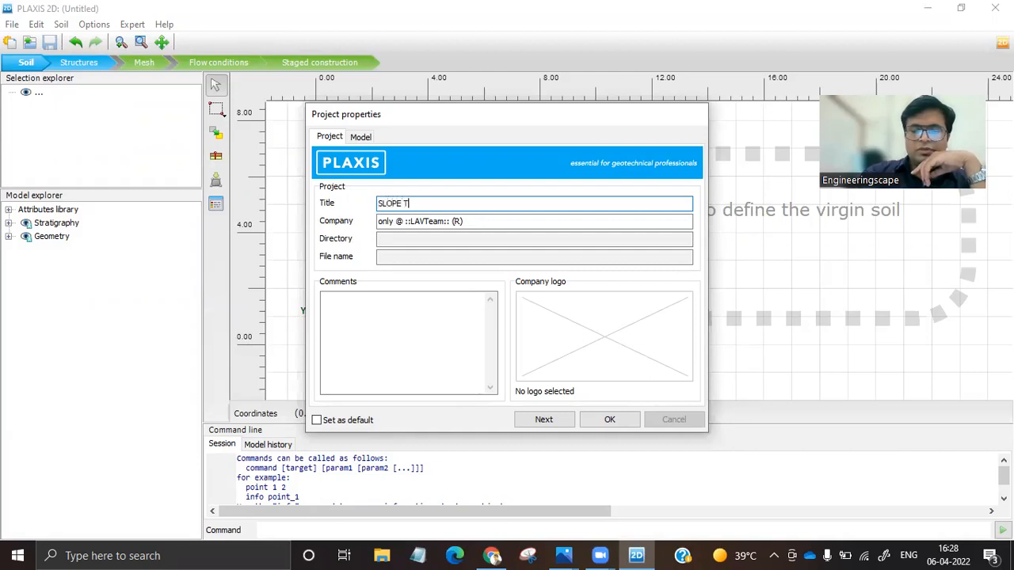
{"action": "type", "text": "UTORIAL"}
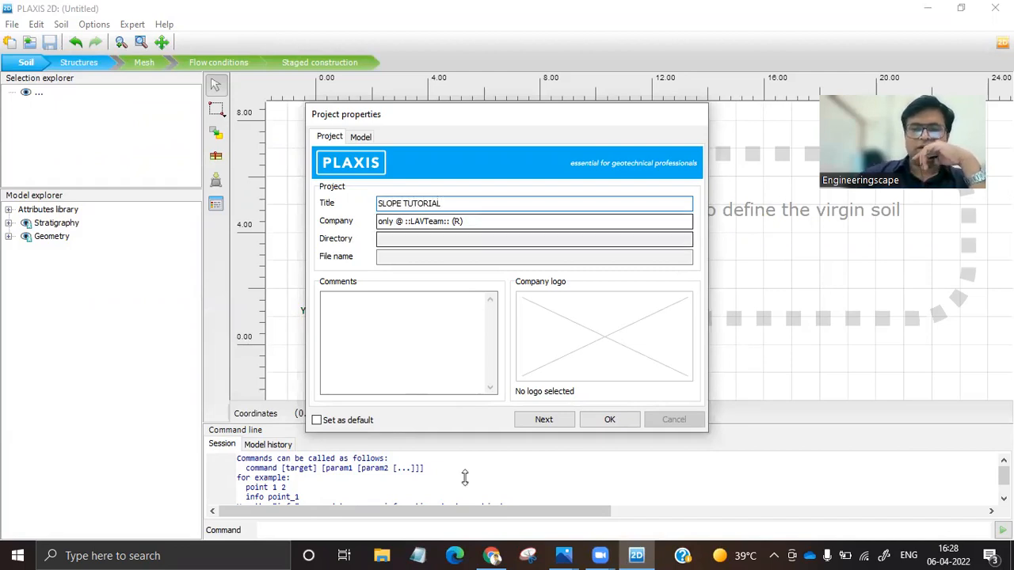
Choose Plane strain as the project's model type.
{"action": "left_click", "coordinate": [545, 422]}
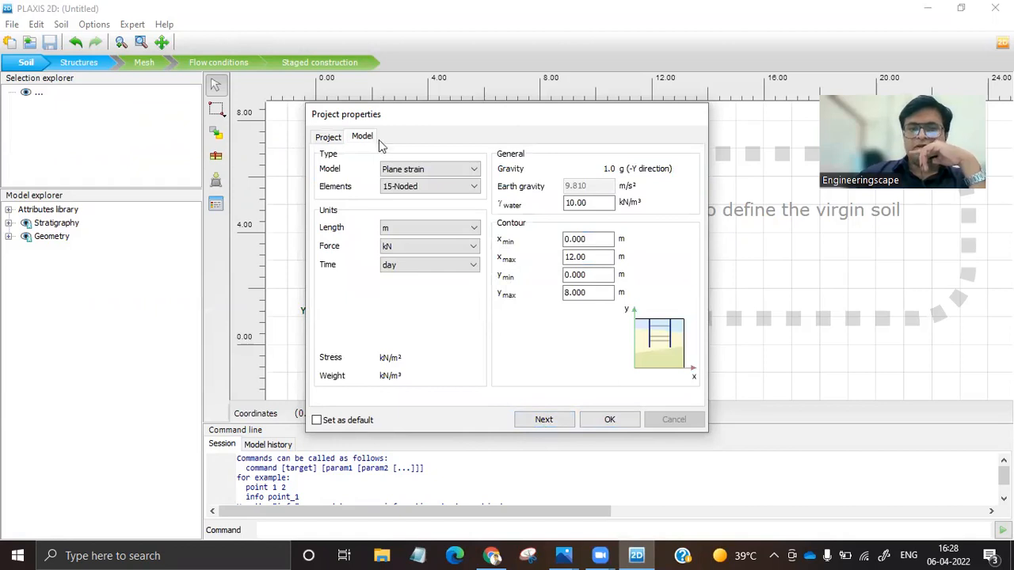
{"action": "left_click", "coordinate": [424, 170]}
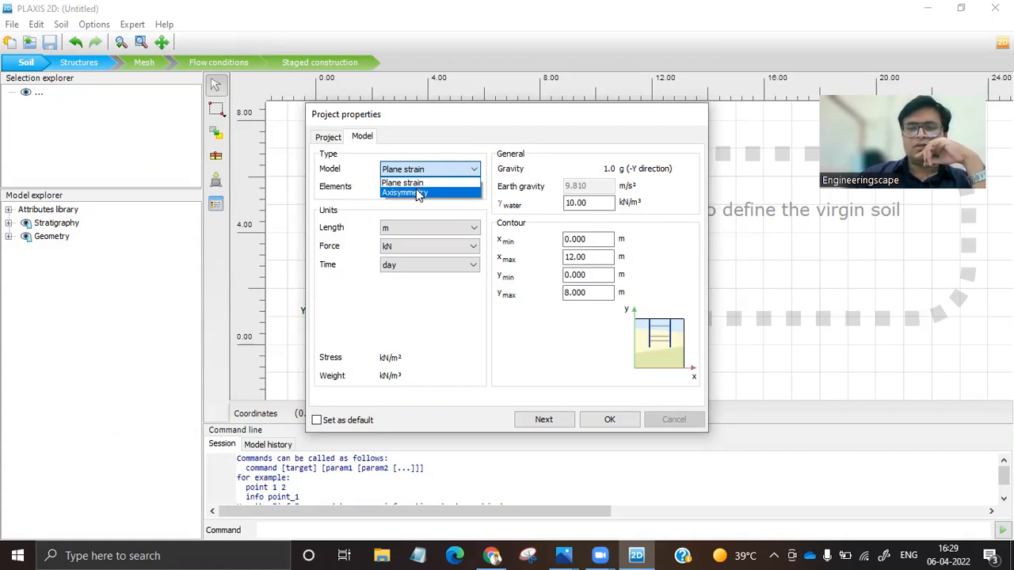
{"action": "left_click", "coordinate": [403, 182]}
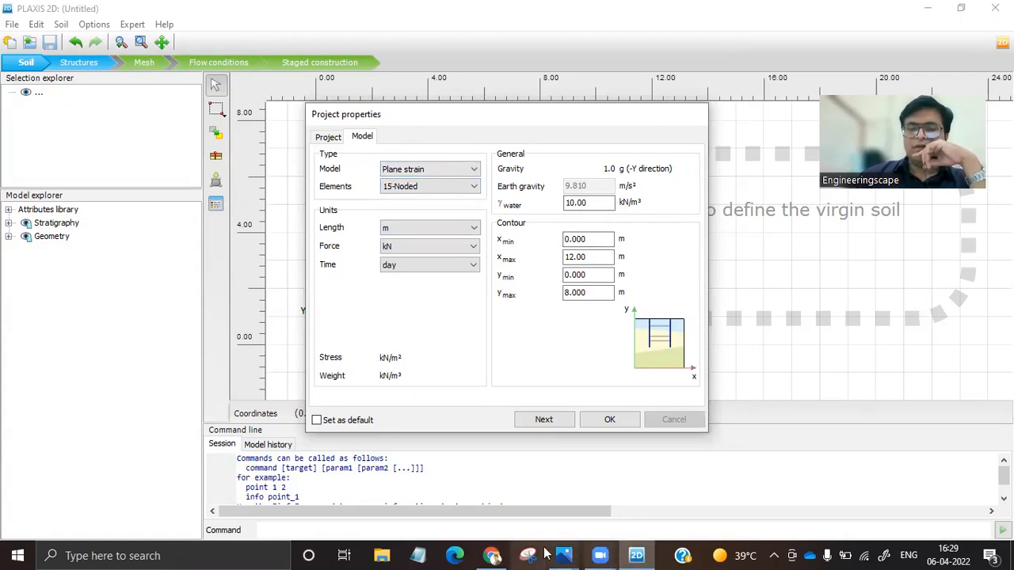
Consult the slope geometry image Screenshot (147).png, then set the project contour to x max 40 m and y max 14 m.
{"action": "left_click", "coordinate": [572, 554]}
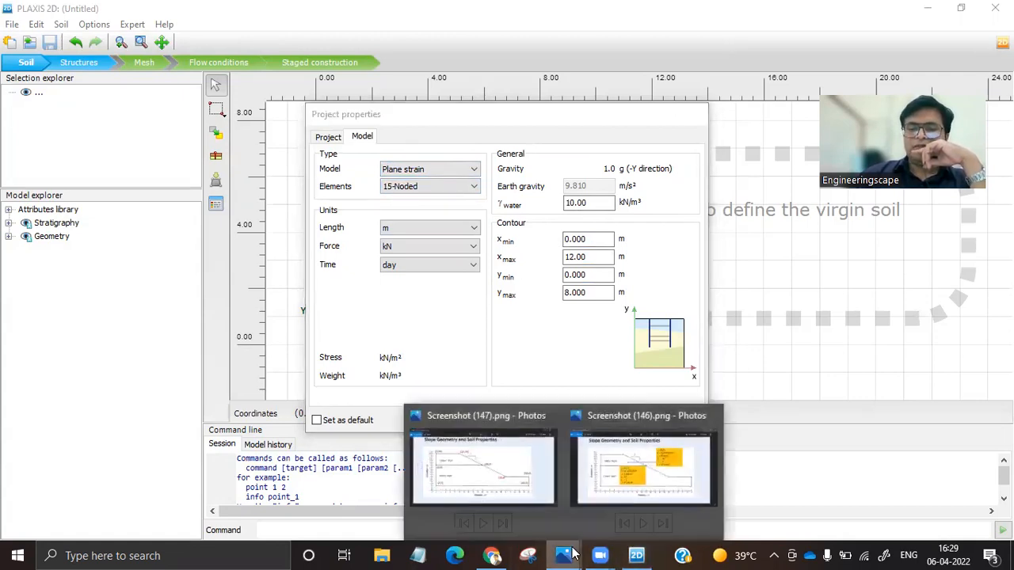
{"action": "left_click", "coordinate": [527, 469]}
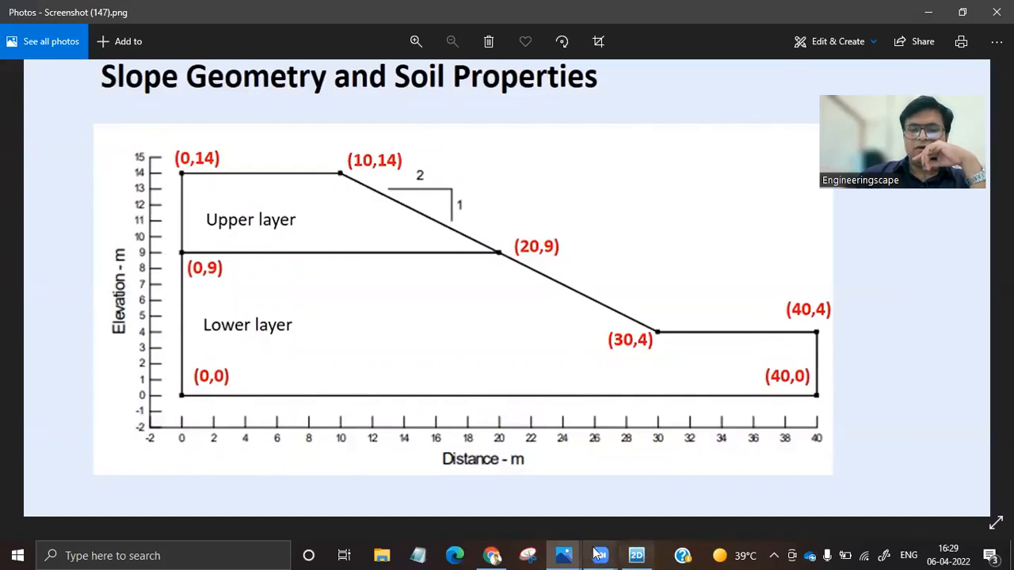
{"action": "left_click", "coordinate": [570, 554]}
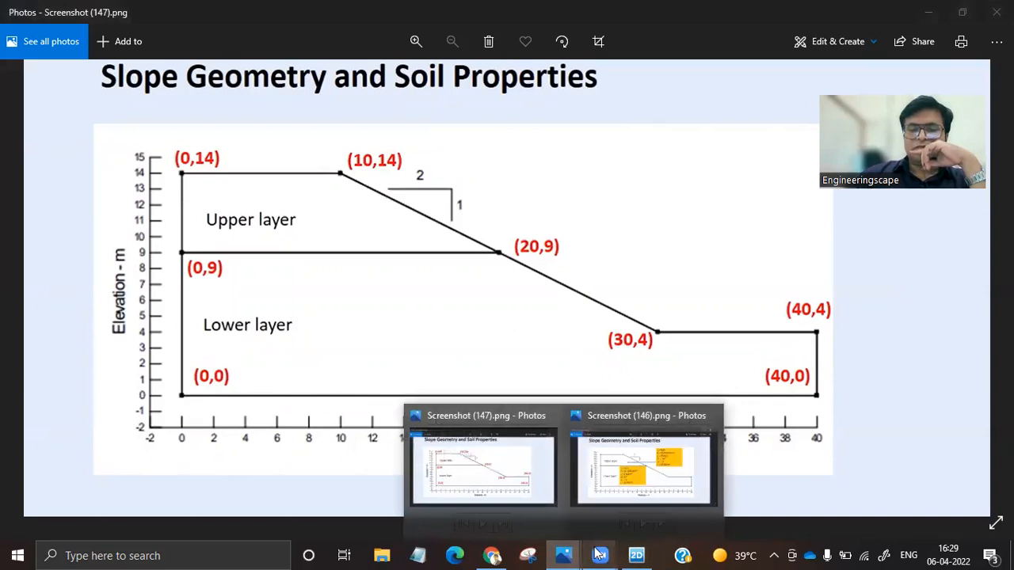
{"action": "left_click", "coordinate": [636, 554]}
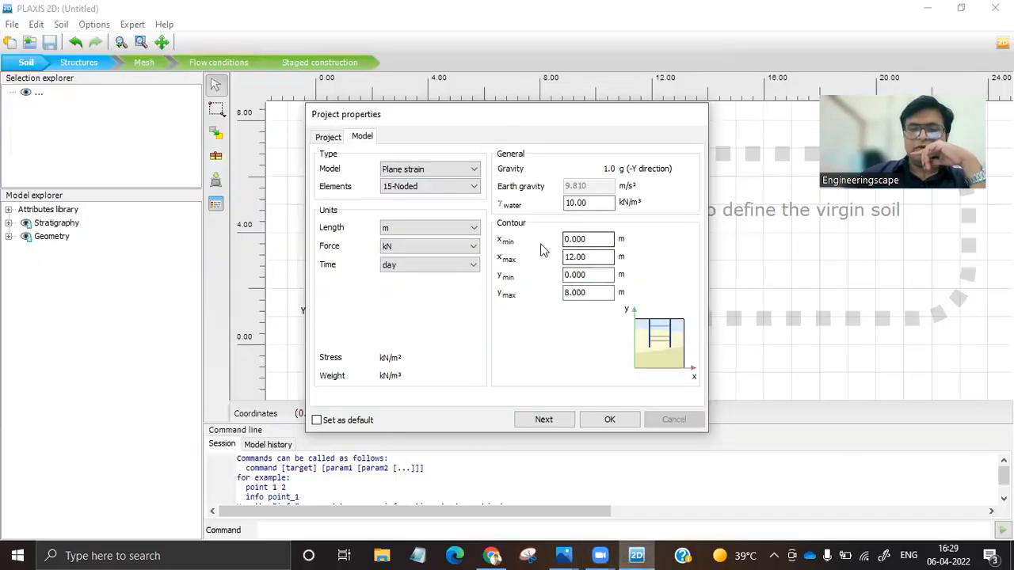
{"action": "key", "text": "Tab"}
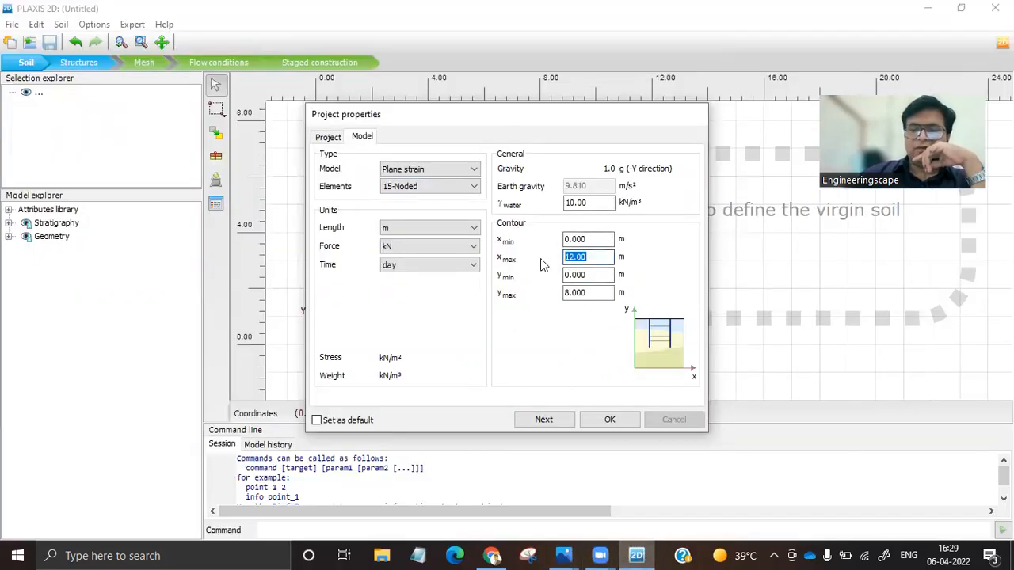
{"action": "type", "text": "40"}
{"action": "key", "text": "Tab"}
{"action": "key", "text": "Tab"}
{"action": "type", "text": "1"}
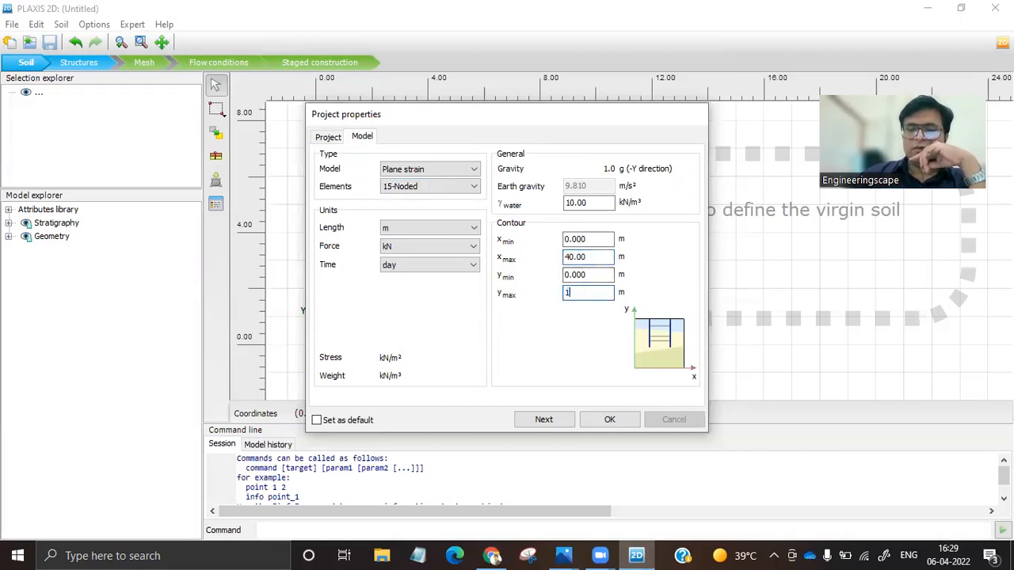
{"action": "left_click", "coordinate": [609, 420]}
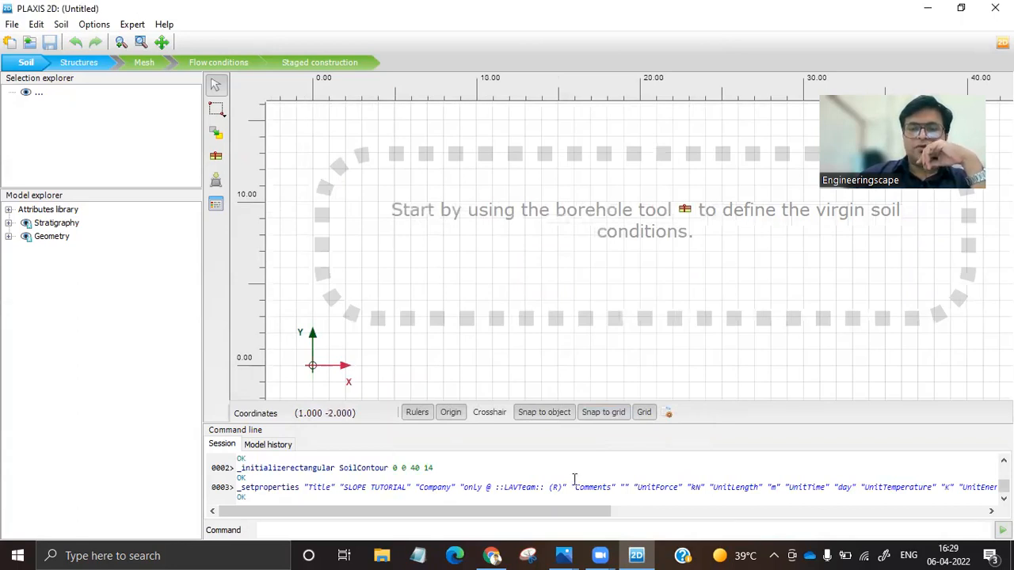
Review the soil properties of the upper and lower layers in Screenshot (146).png, then return to PLAXIS 2D.
{"action": "mouse_move", "coordinate": [579, 555]}
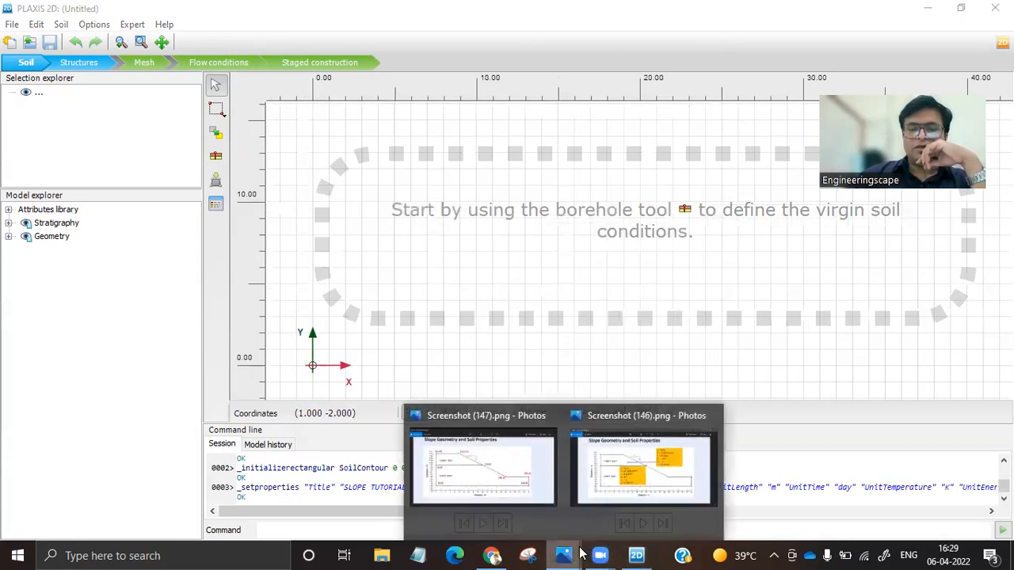
{"action": "left_click", "coordinate": [643, 468]}
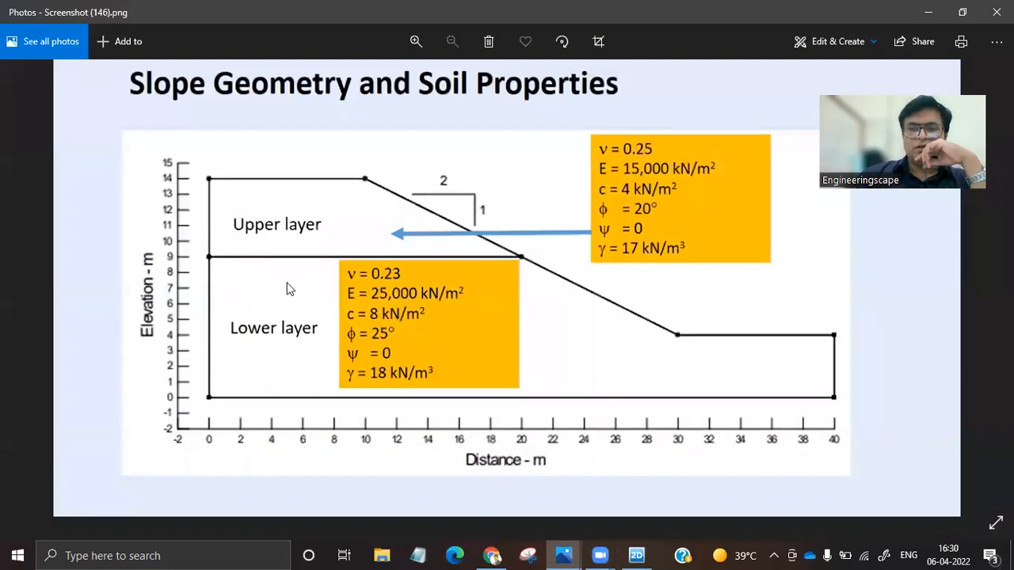
{"action": "left_click", "coordinate": [636, 553]}
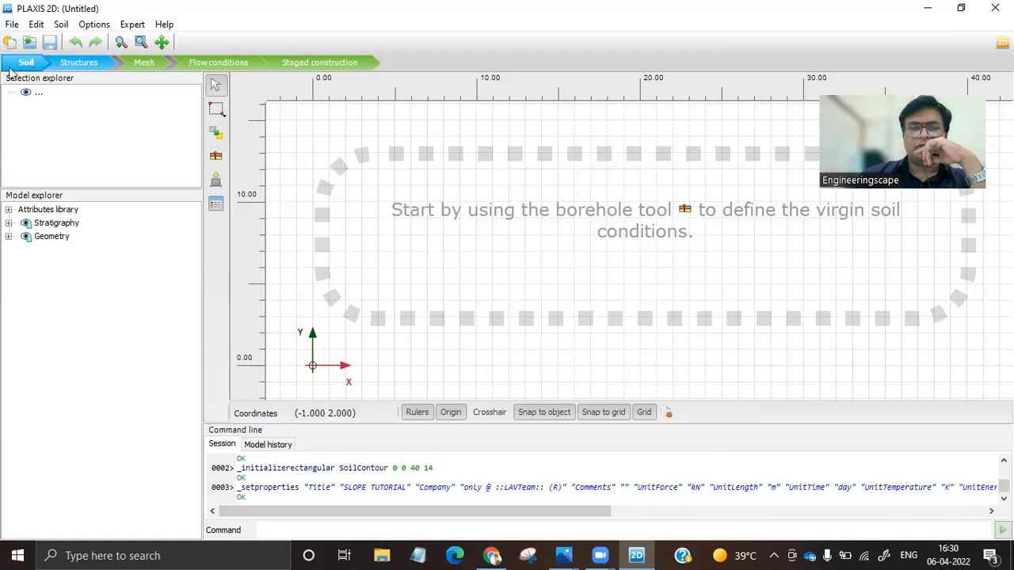
In Structures mode, create the lower layer's soil polygon through (0,0), (40,0), (40,4), (30,4), (20,9) and (0,9), consulting the geometry image.
{"action": "left_click", "coordinate": [80, 70]}
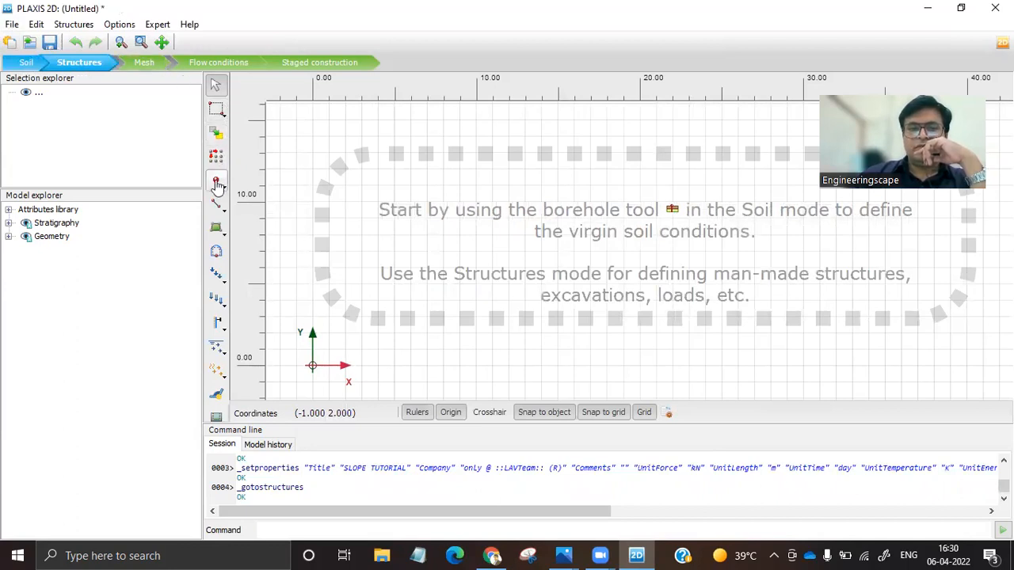
{"action": "left_click", "coordinate": [222, 234]}
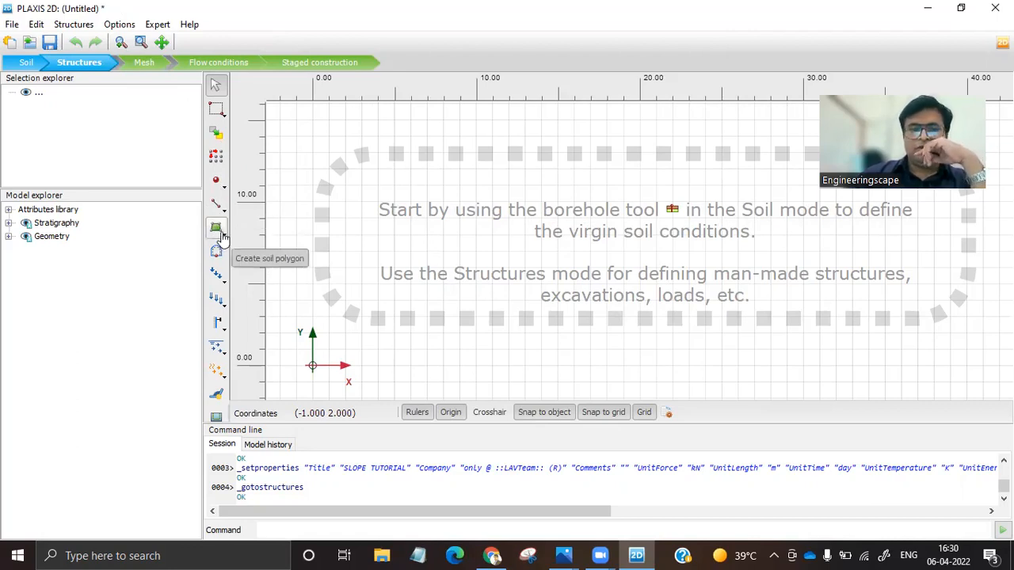
{"action": "left_click", "coordinate": [226, 236]}
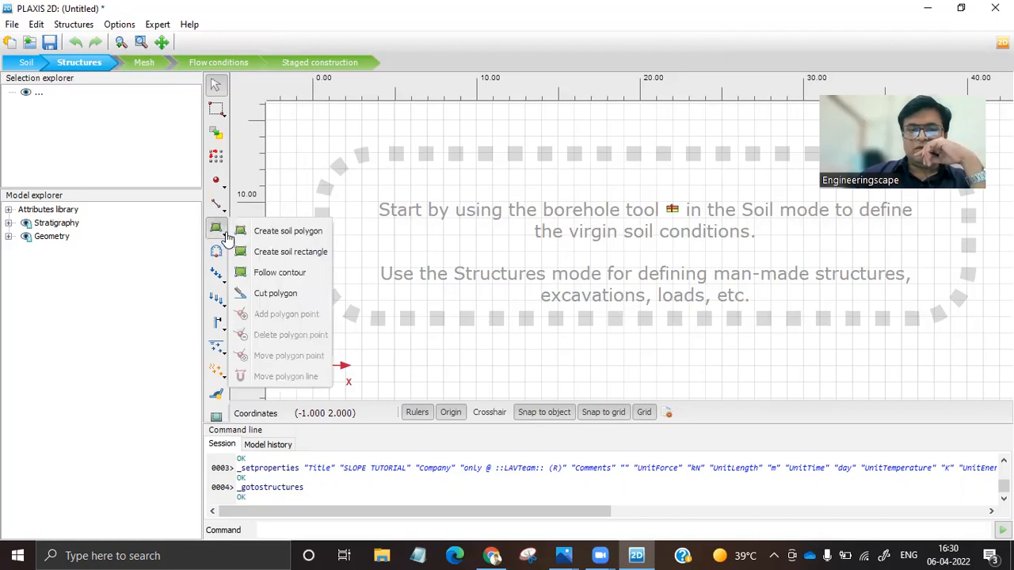
{"action": "left_click", "coordinate": [282, 232]}
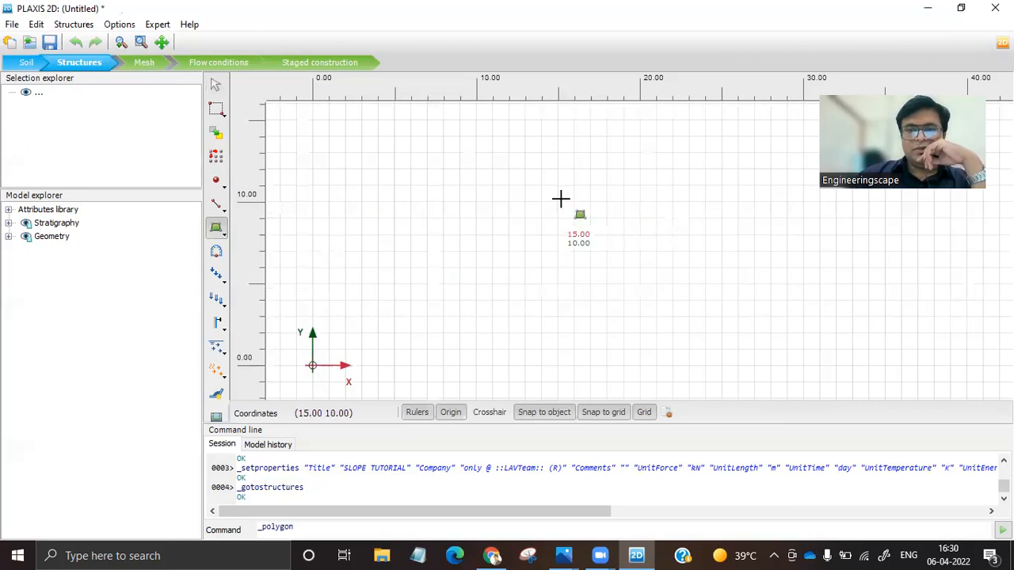
{"action": "scroll", "coordinate": [421, 242], "scroll_direction": "down", "scroll_amount": 2}
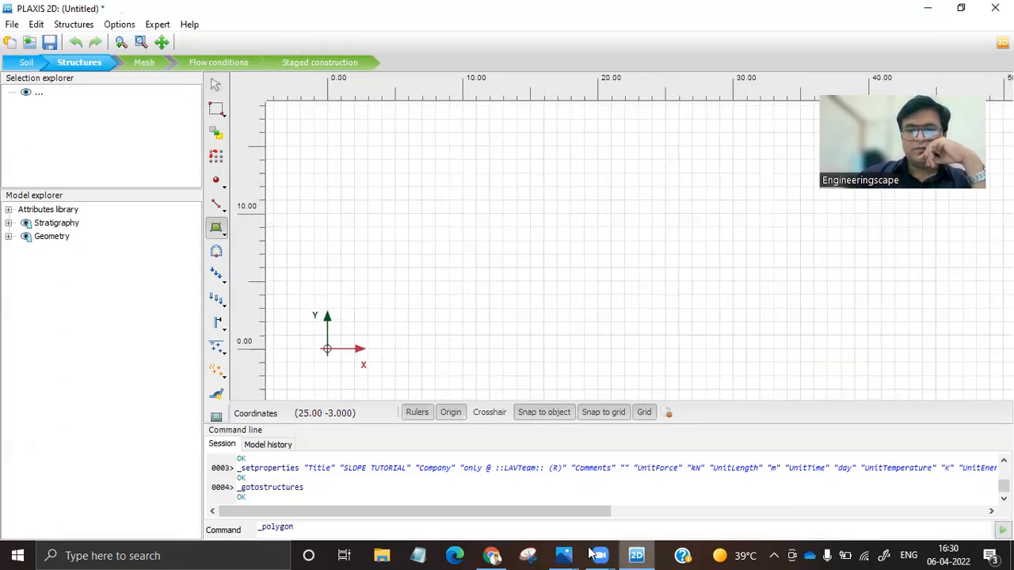
{"action": "mouse_move", "coordinate": [564, 554]}
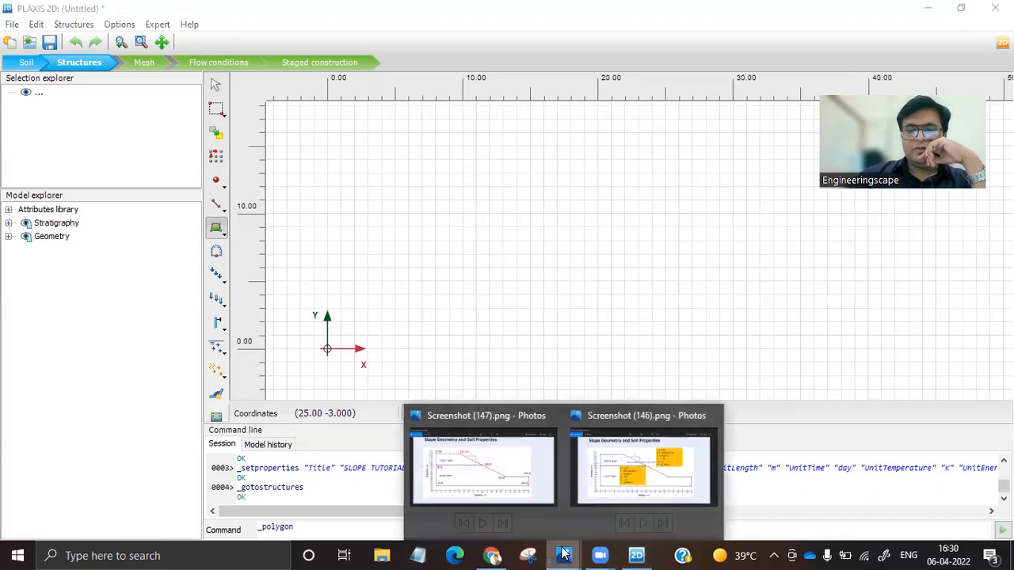
{"action": "left_click", "coordinate": [456, 479]}
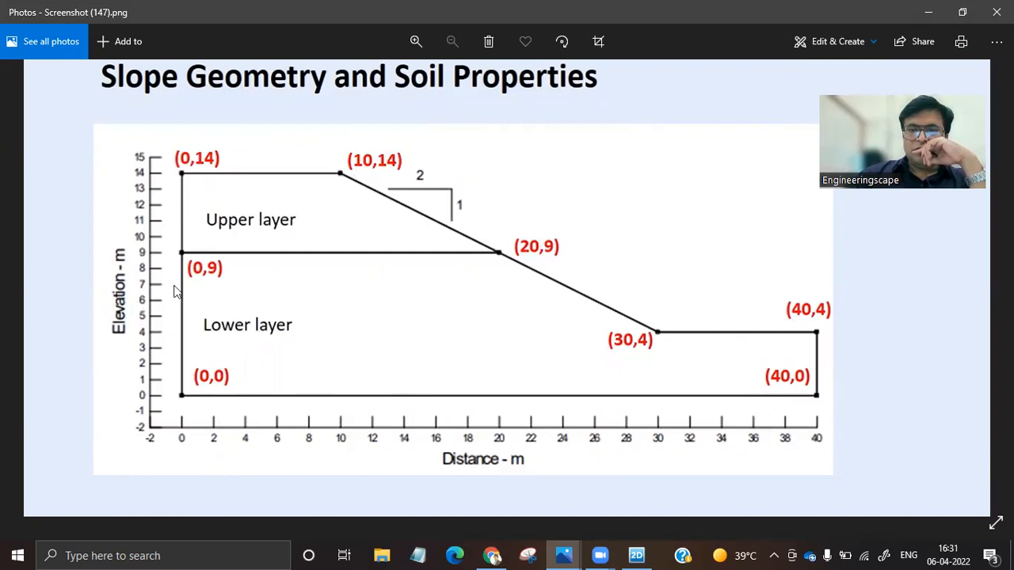
{"action": "left_click", "coordinate": [645, 548]}
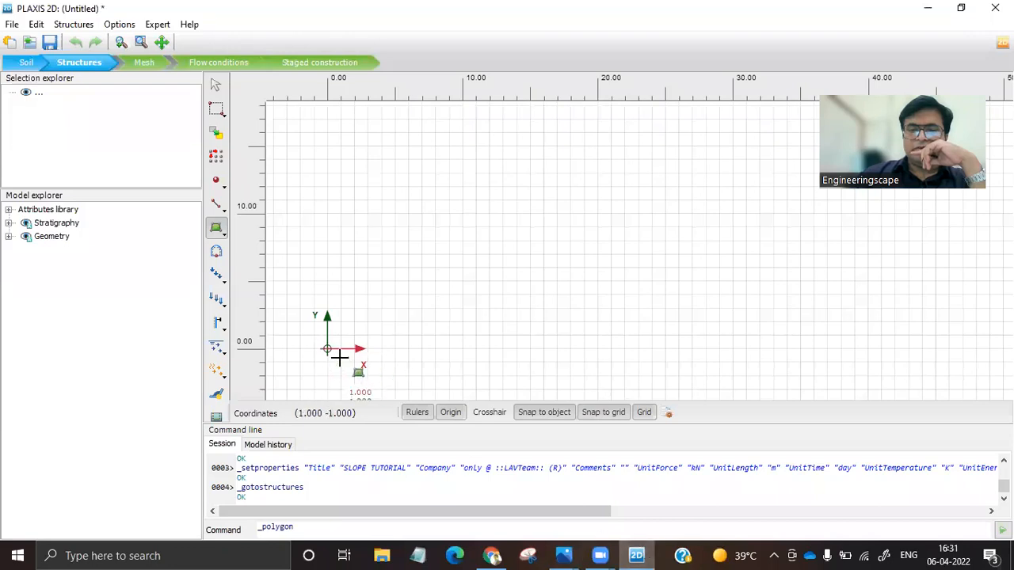
{"action": "left_click", "coordinate": [326, 347]}
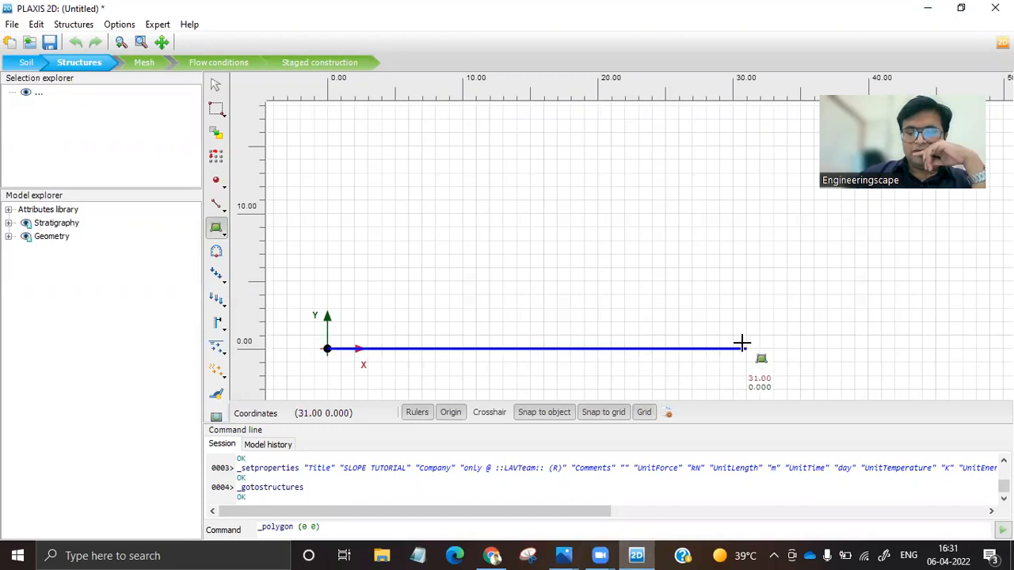
{"action": "left_click", "coordinate": [866, 347]}
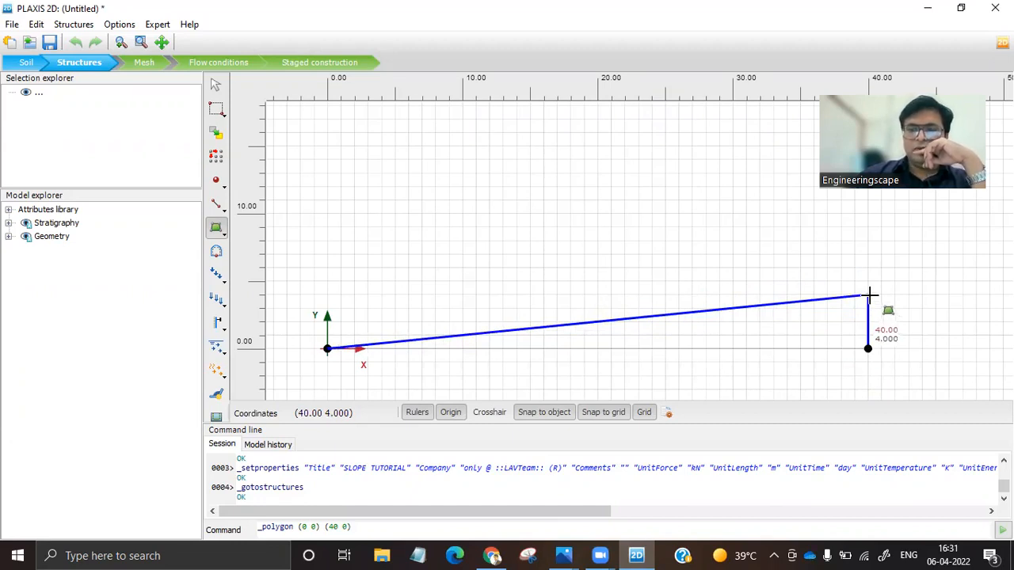
{"action": "left_click", "coordinate": [868, 296]}
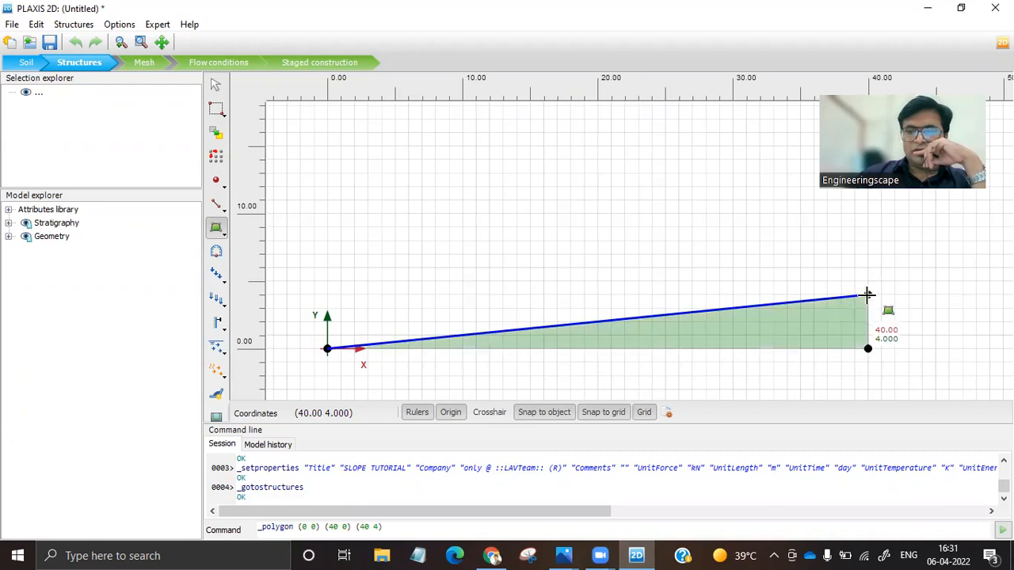
{"action": "left_click", "coordinate": [735, 299]}
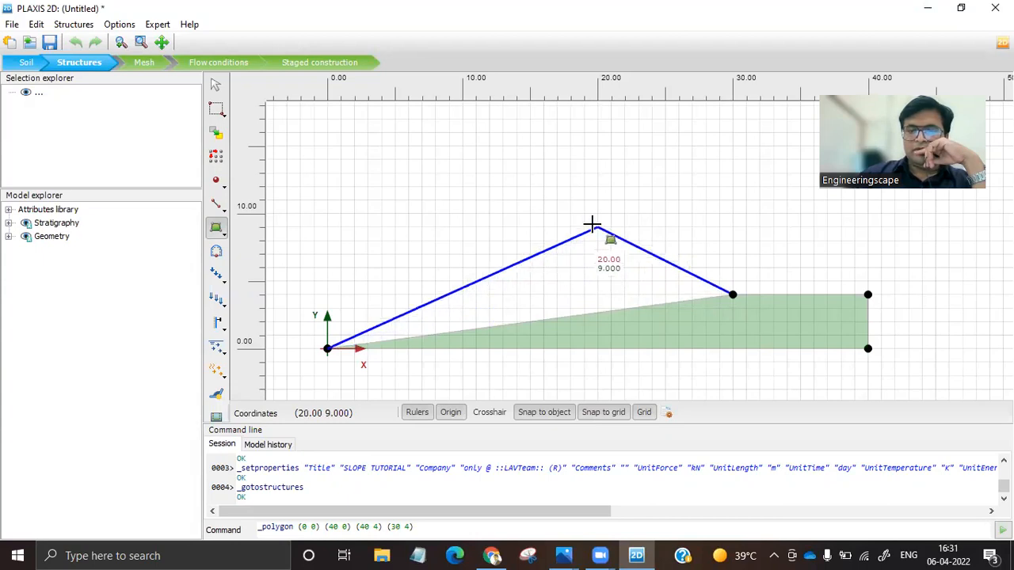
{"action": "left_click", "coordinate": [592, 225]}
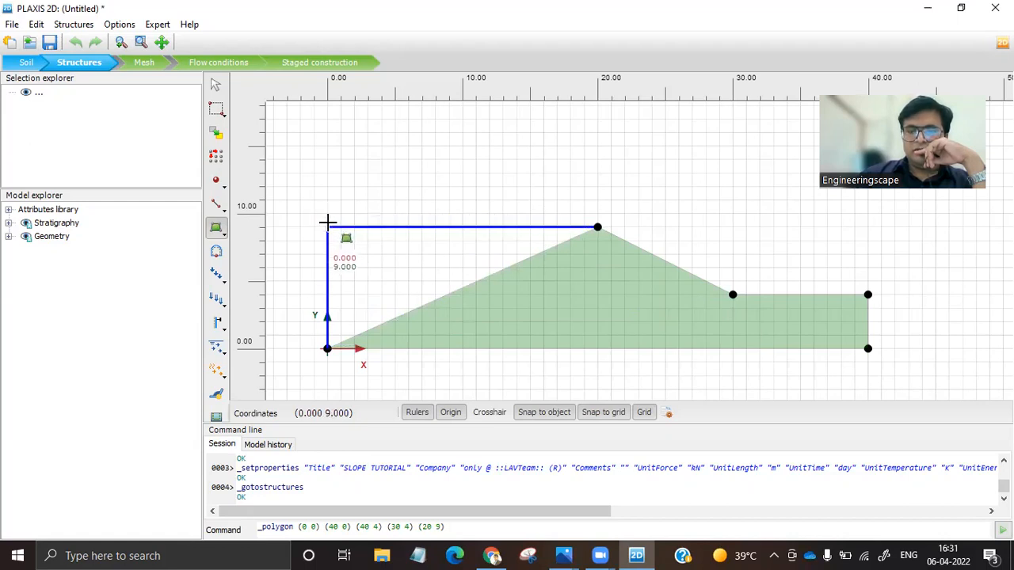
{"action": "left_click", "coordinate": [328, 225]}
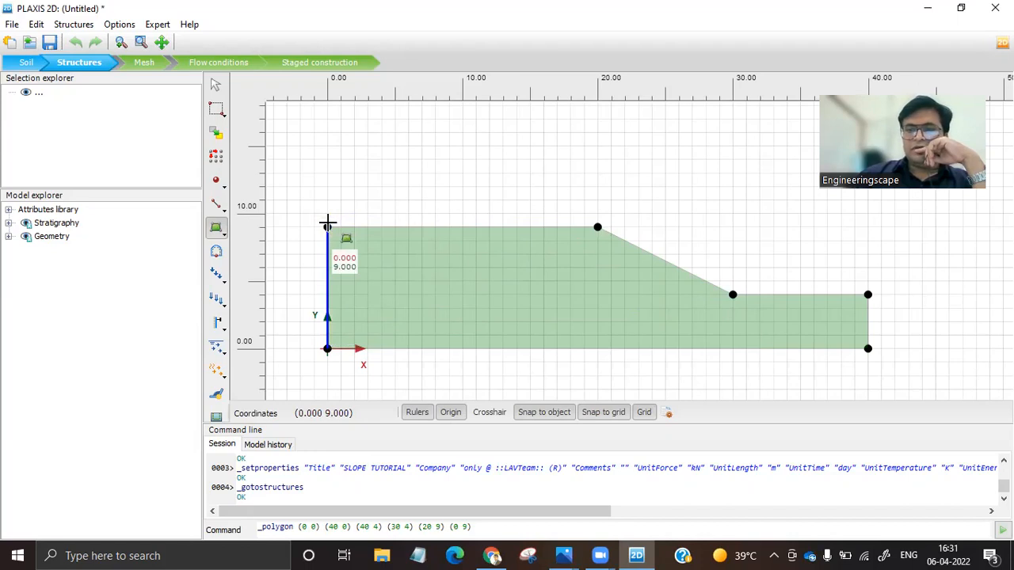
{"action": "right_click", "coordinate": [328, 225]}
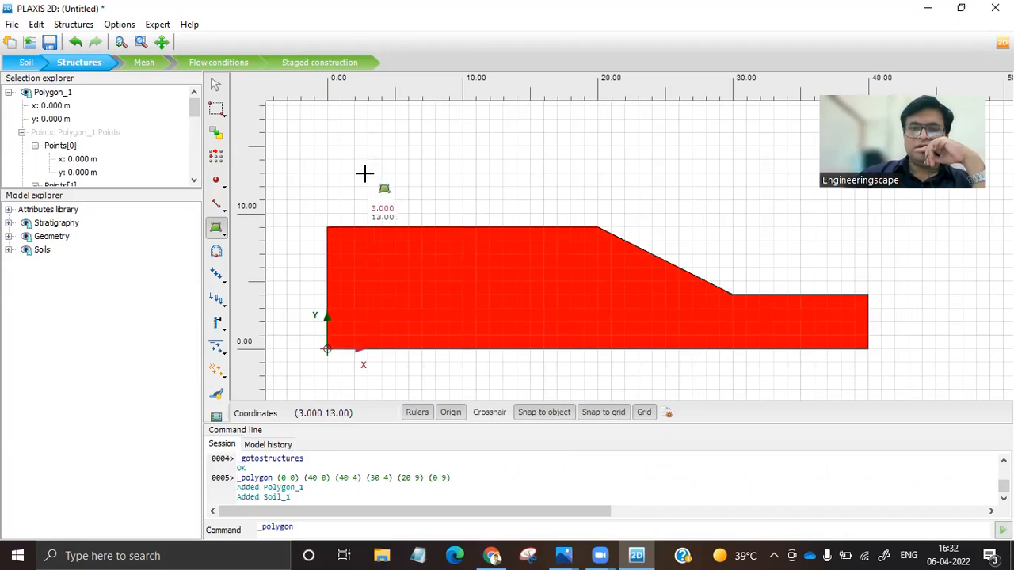
Create the upper layer's soil polygon through (0,9), (0,14), (10,14) and (20,9), and select each layer in turn to check it.
{"action": "left_click", "coordinate": [325, 226]}
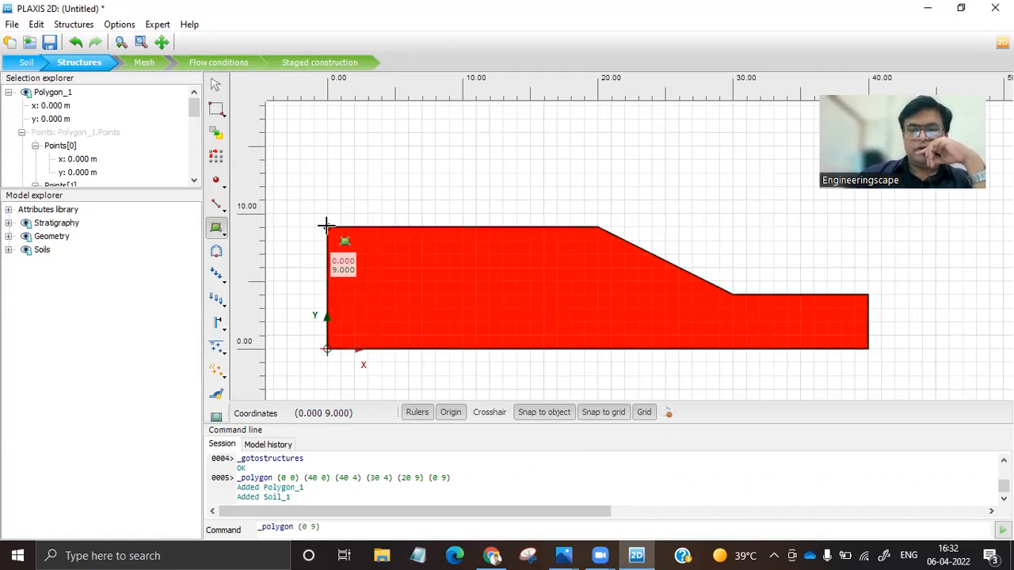
{"action": "left_click", "coordinate": [326, 159]}
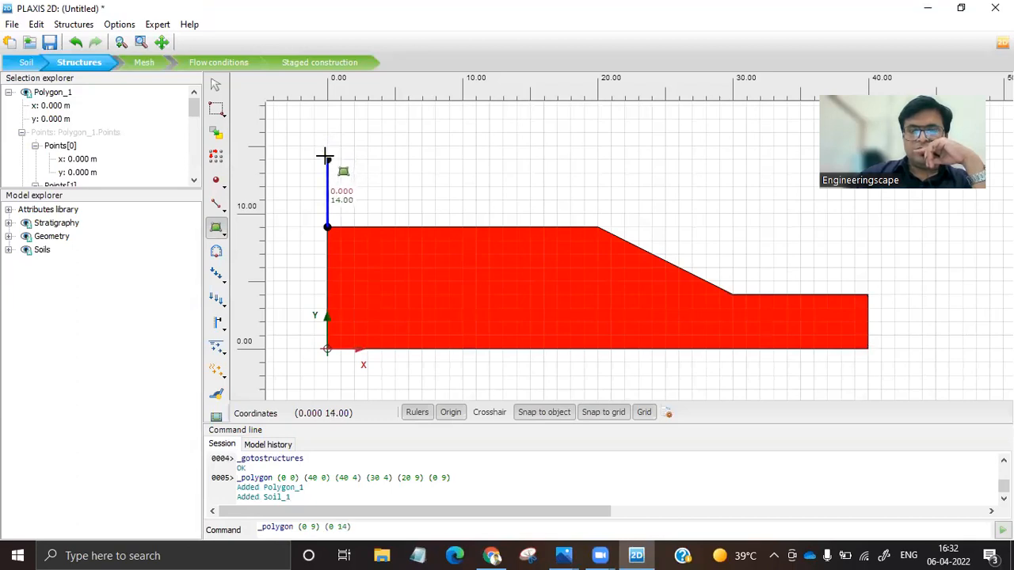
{"action": "left_click", "coordinate": [461, 162]}
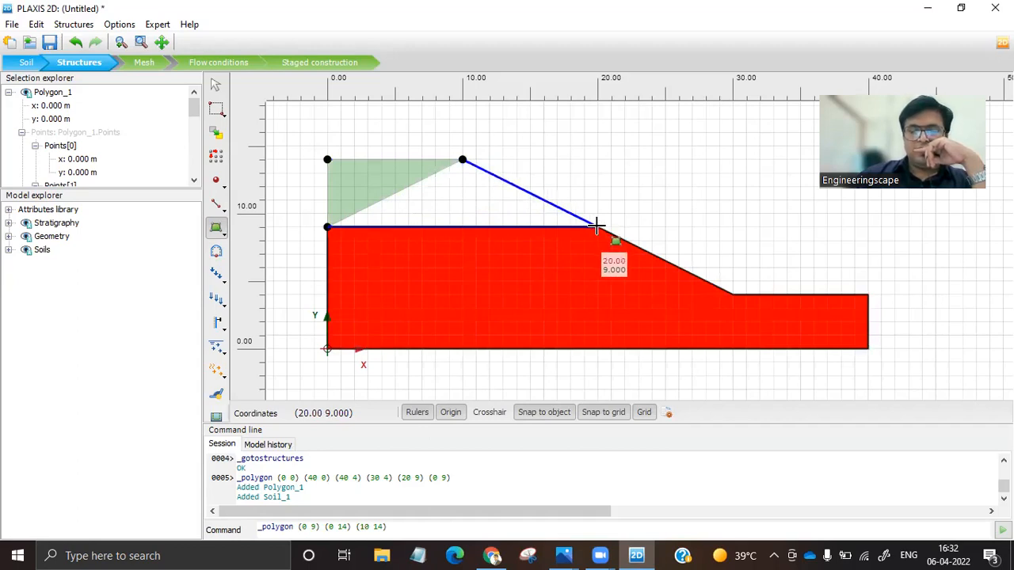
{"action": "left_click", "coordinate": [596, 226]}
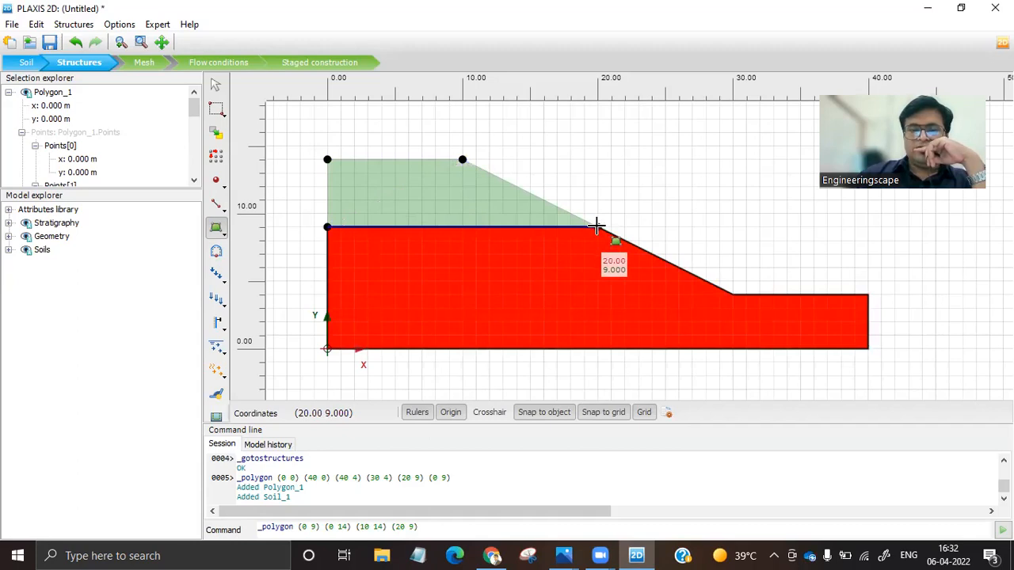
{"action": "right_click", "coordinate": [597, 227]}
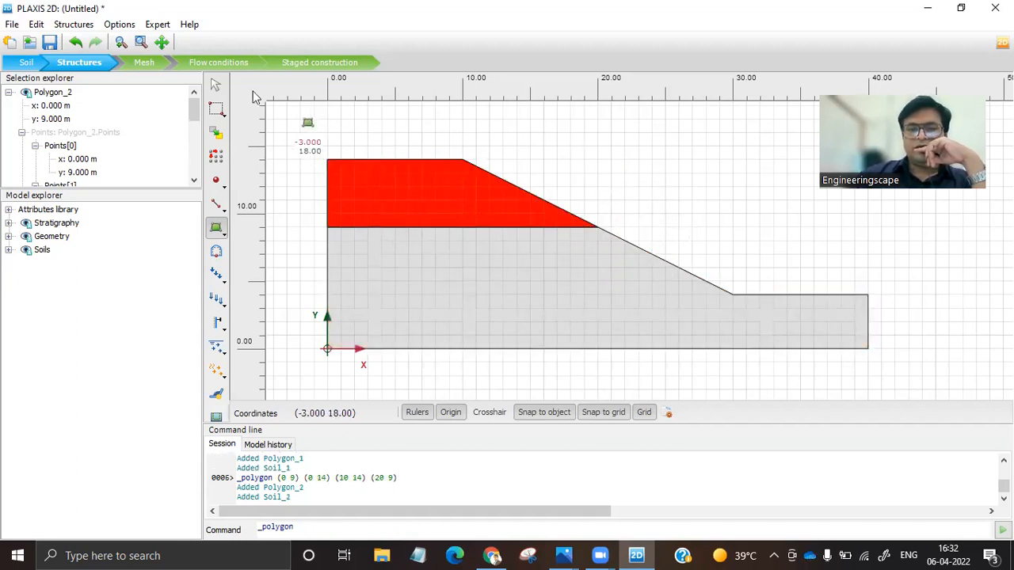
{"action": "left_click", "coordinate": [216, 85]}
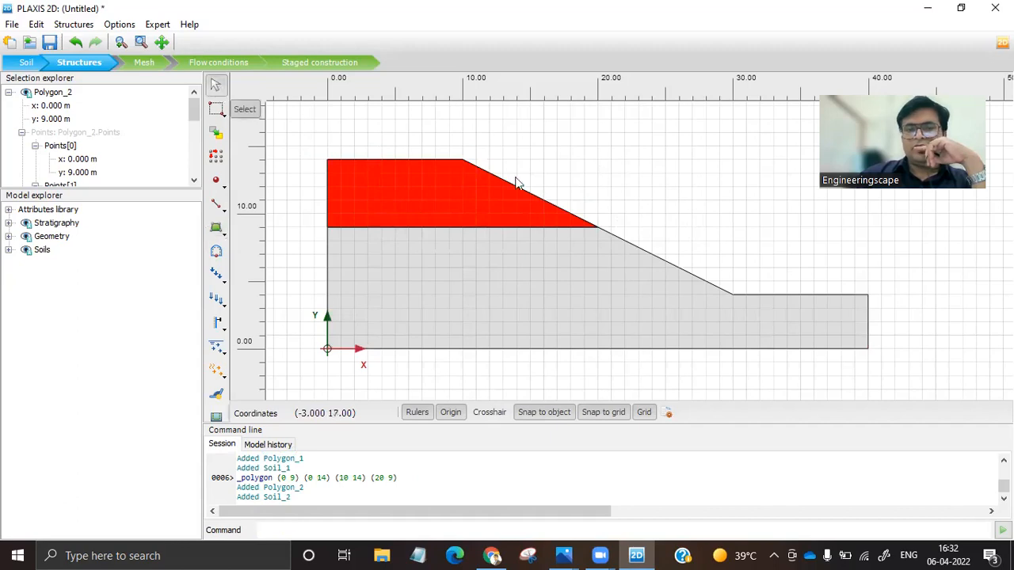
{"action": "left_click", "coordinate": [462, 271]}
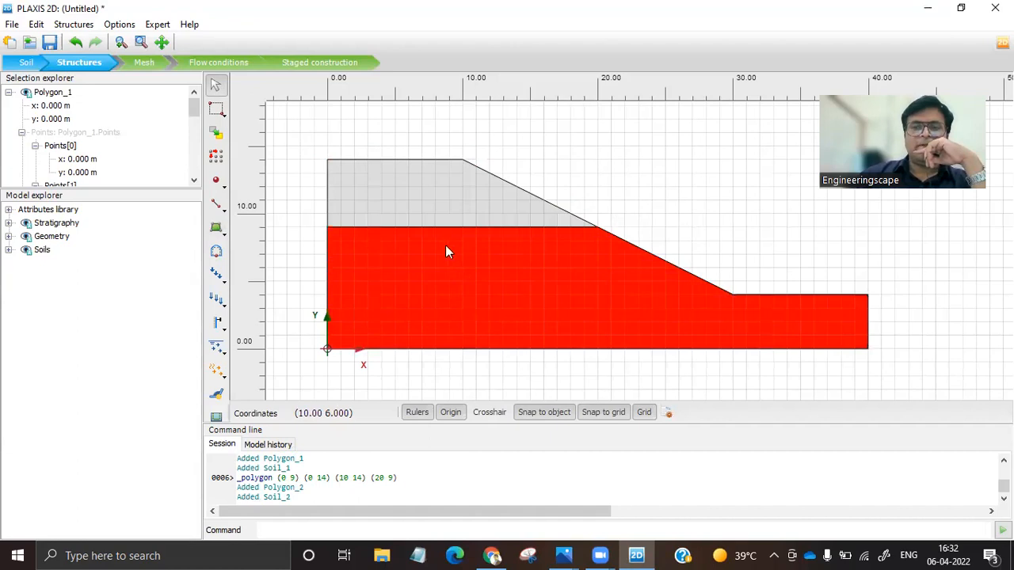
{"action": "left_click", "coordinate": [411, 193]}
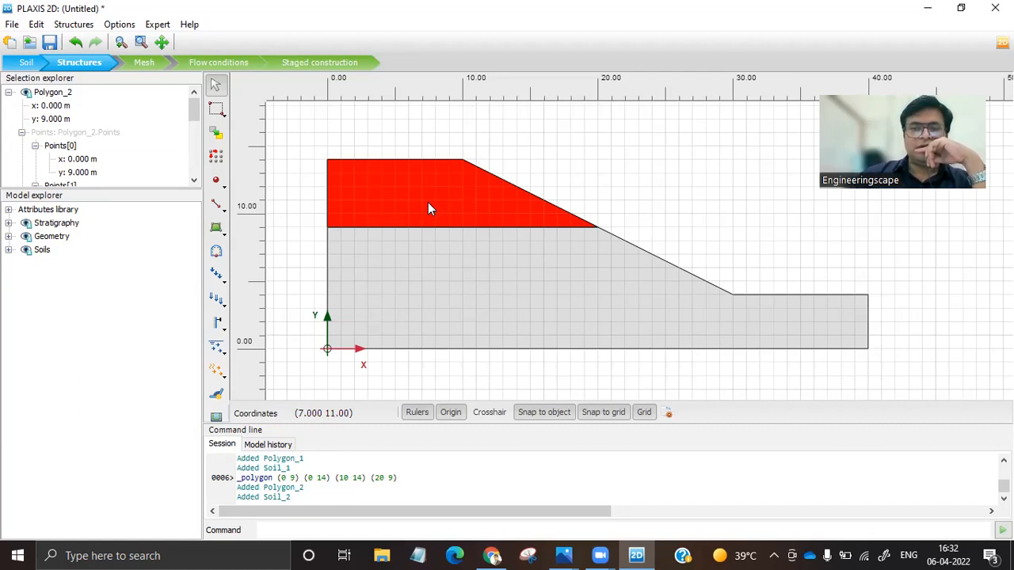
In Soil mode, create a new soil and interfaces material set named UPPER LAYER.
{"action": "left_click", "coordinate": [23, 65]}
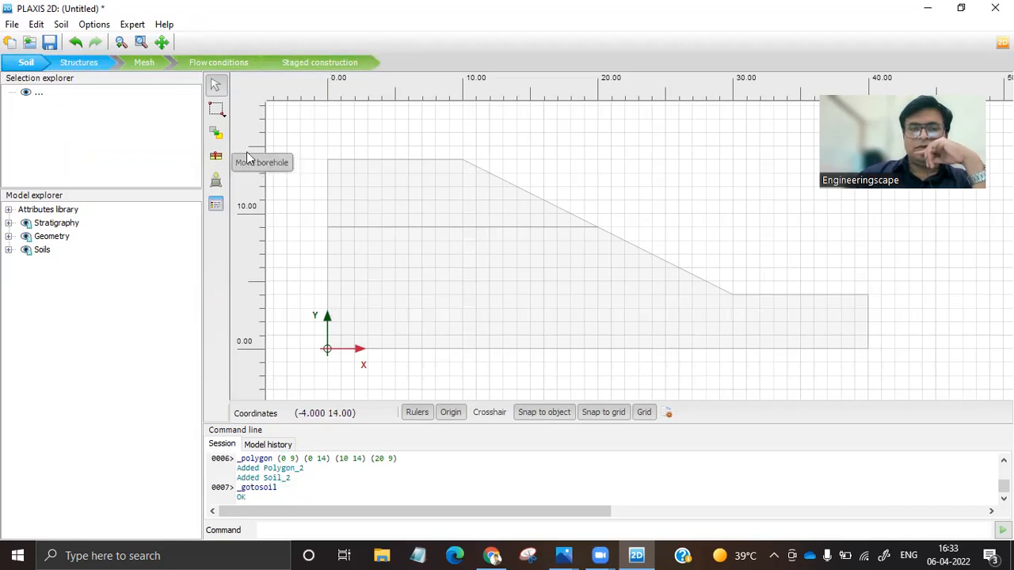
{"action": "left_click", "coordinate": [217, 206]}
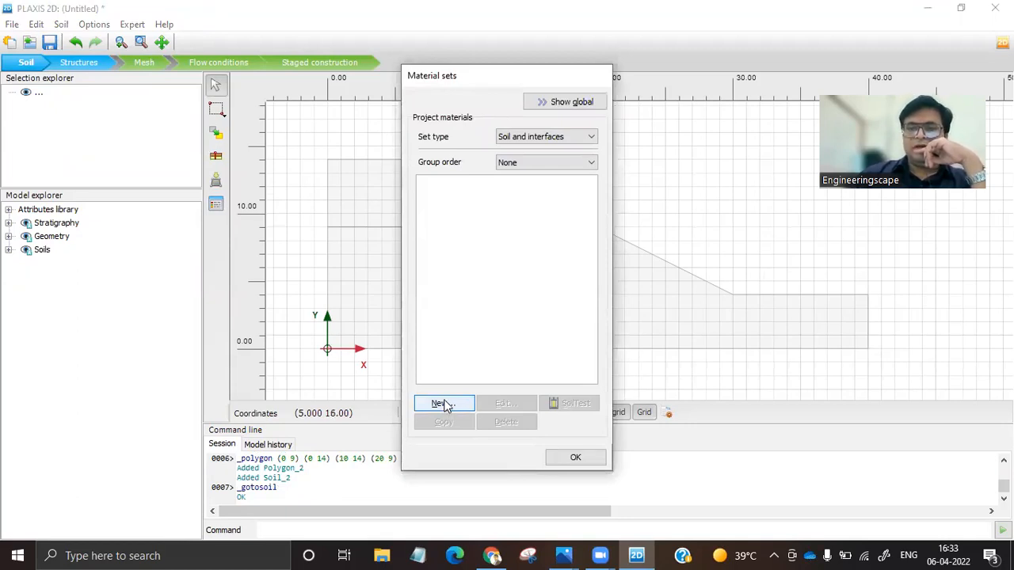
{"action": "left_click", "coordinate": [564, 106]}
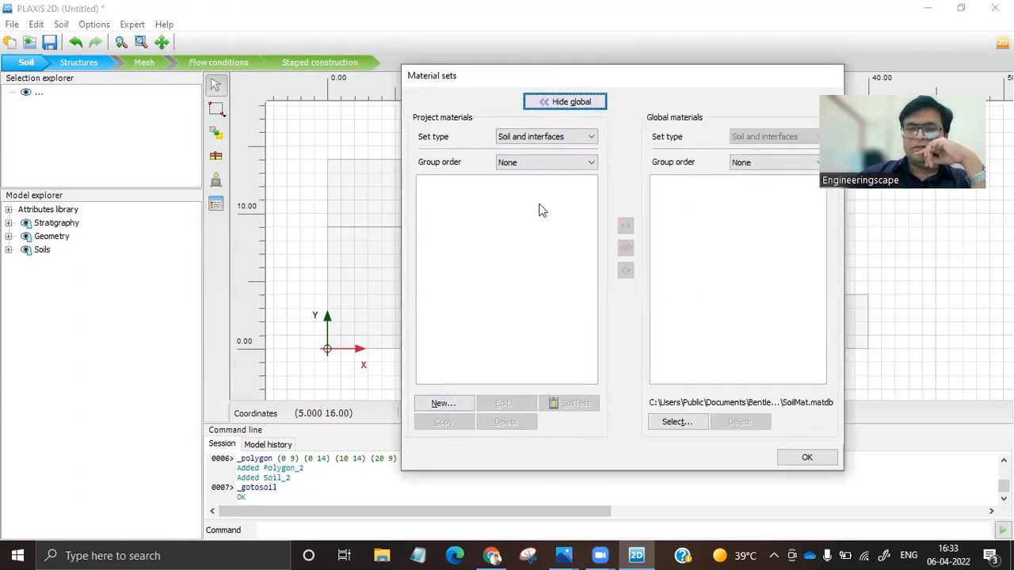
{"action": "left_click", "coordinate": [579, 109]}
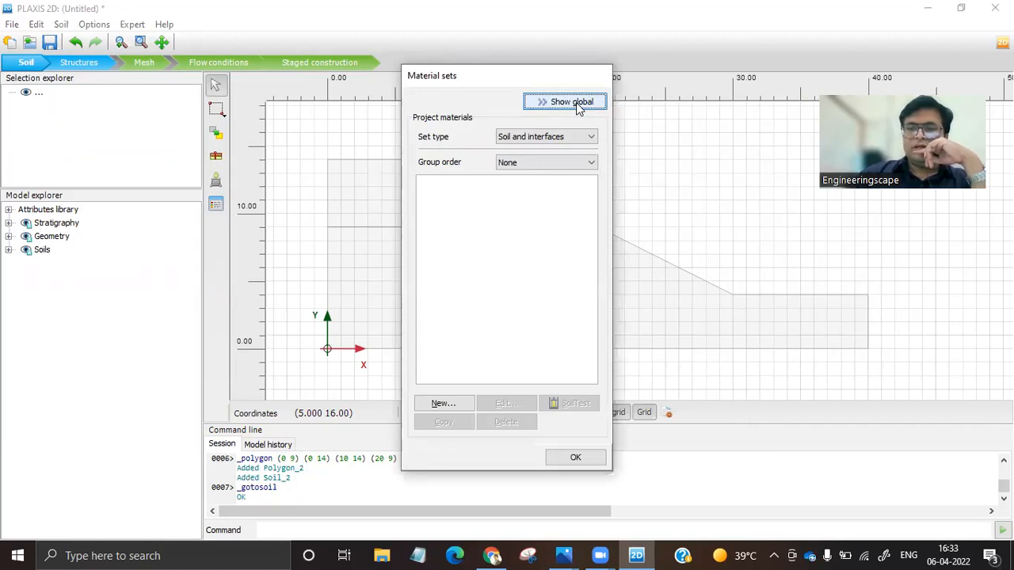
{"action": "left_click", "coordinate": [441, 405]}
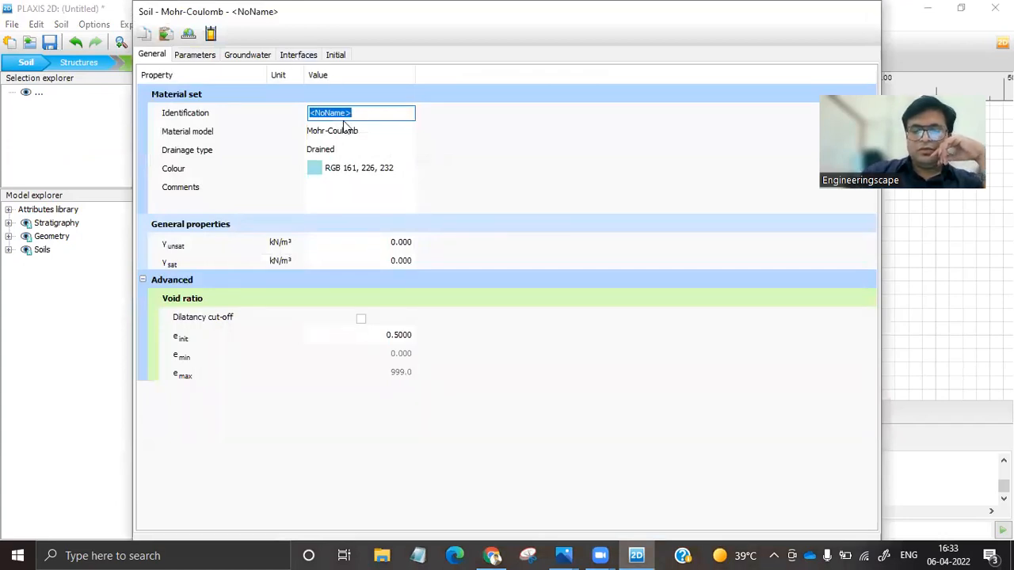
{"action": "type", "text": "LOW"}
{"action": "key", "text": "BackSpace"}
{"action": "key", "text": "BackSpace"}
{"action": "key", "text": "BackSpace"}
{"action": "type", "text": "UPPER LAYER"}
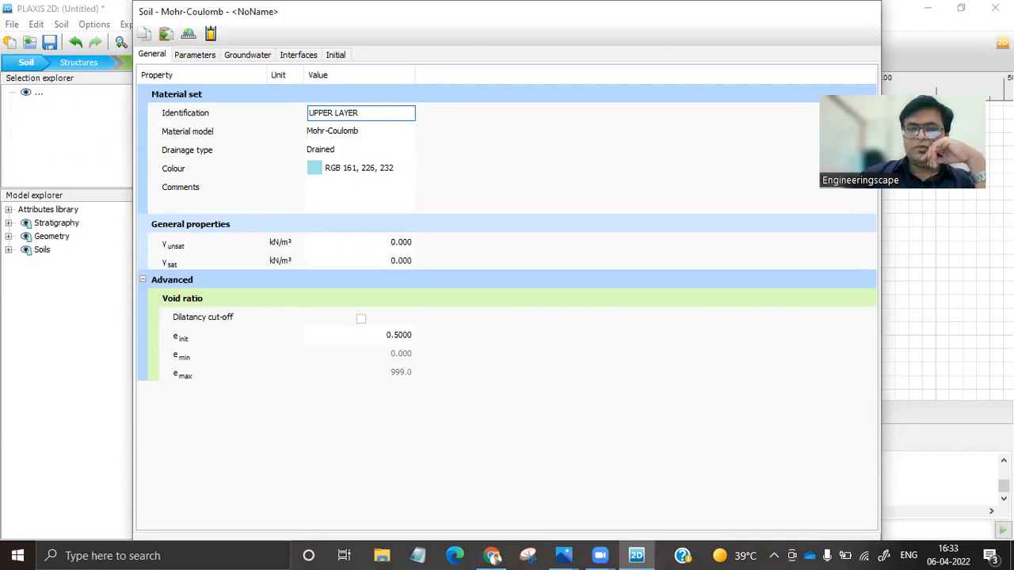
Keep Mohr-Coulomb as UPPER LAYER's material model with Drained drainage, and set its colour to RGB 195, 161, 232.
{"action": "left_click", "coordinate": [369, 134]}
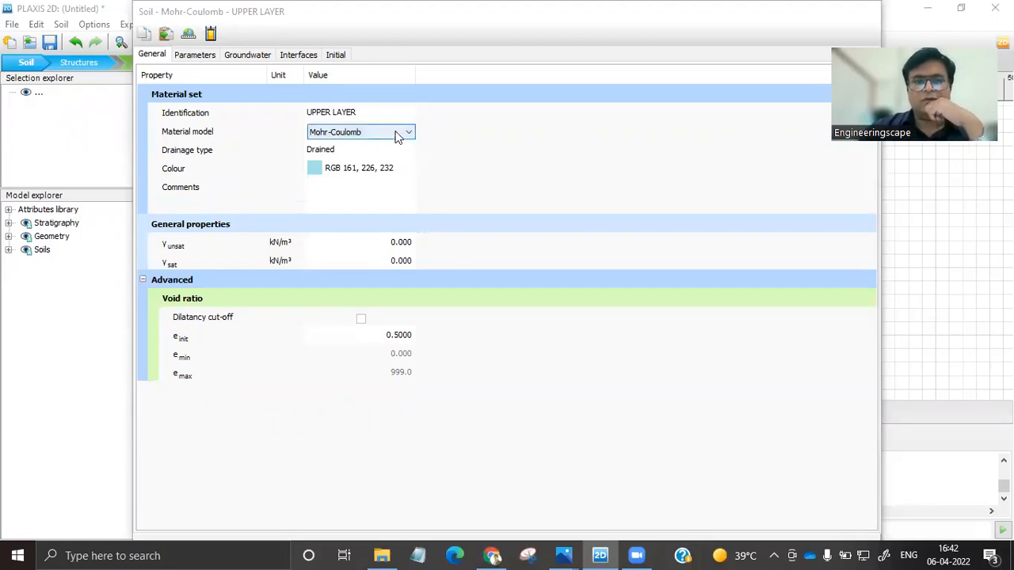
{"action": "left_click", "coordinate": [357, 147]}
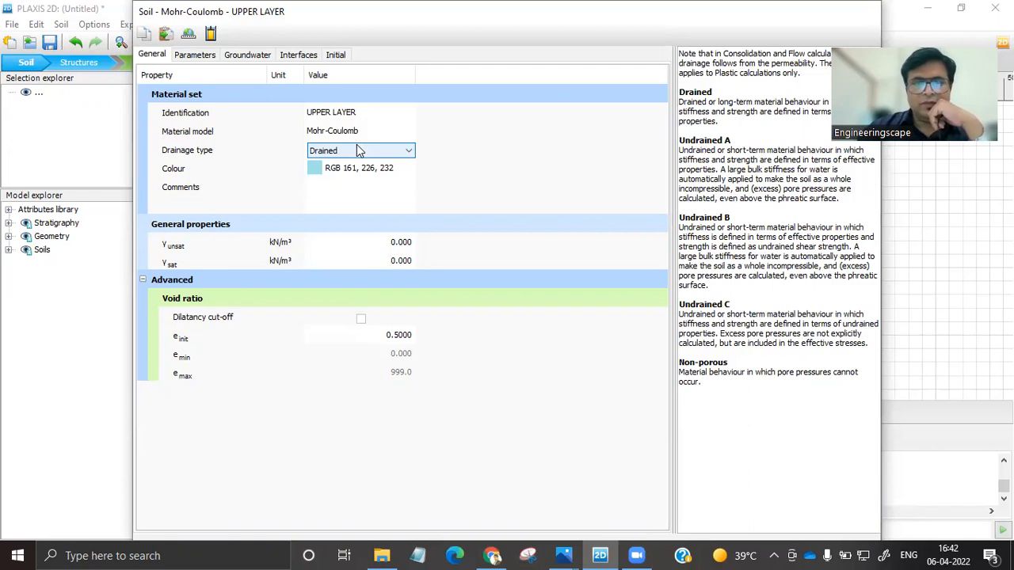
{"action": "left_click", "coordinate": [356, 149]}
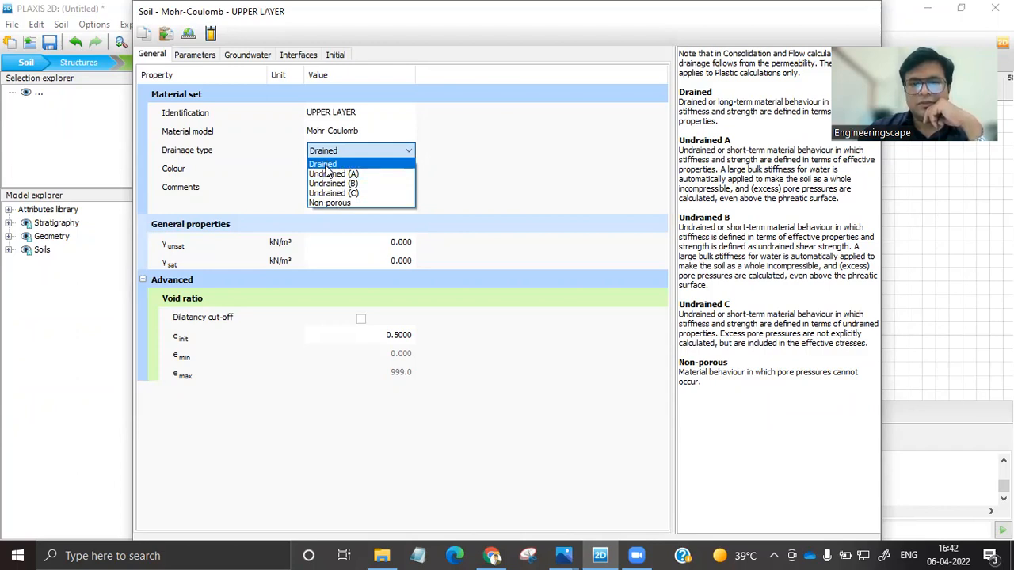
{"action": "left_click", "coordinate": [325, 166]}
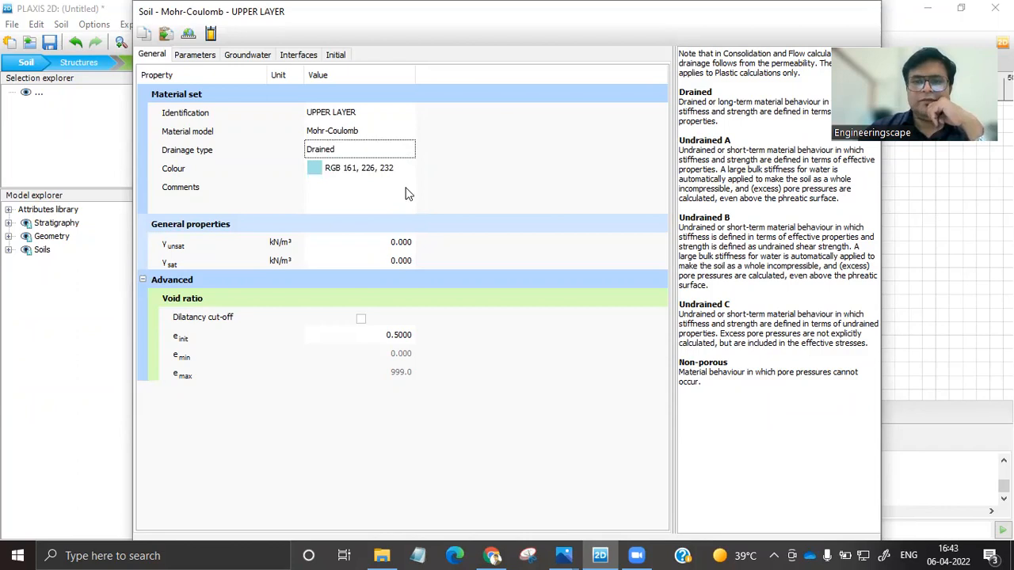
{"action": "left_click", "coordinate": [338, 172]}
{"action": "mouse_move", "coordinate": [791, 82]}
{"action": "left_mouse_down"}
{"action": "mouse_move", "coordinate": [776, 77]}
{"action": "mouse_move", "coordinate": [702, 151]}
{"action": "left_mouse_up"}
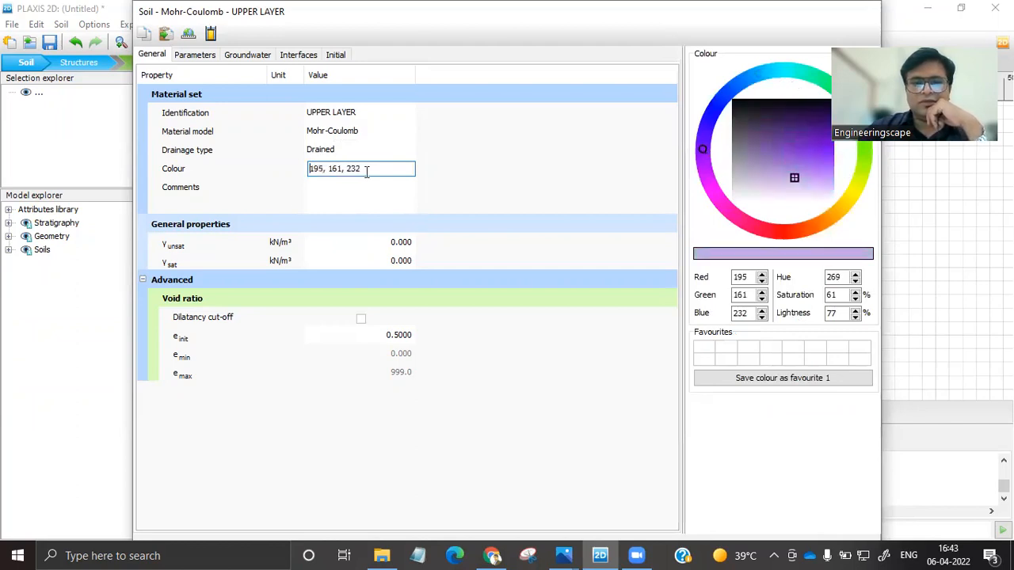
Set UPPER LAYER's unsaturated unit weight to 17 kN/m³ and its saturated unit weight to 18 kN/m³.
{"action": "left_click", "coordinate": [404, 244]}
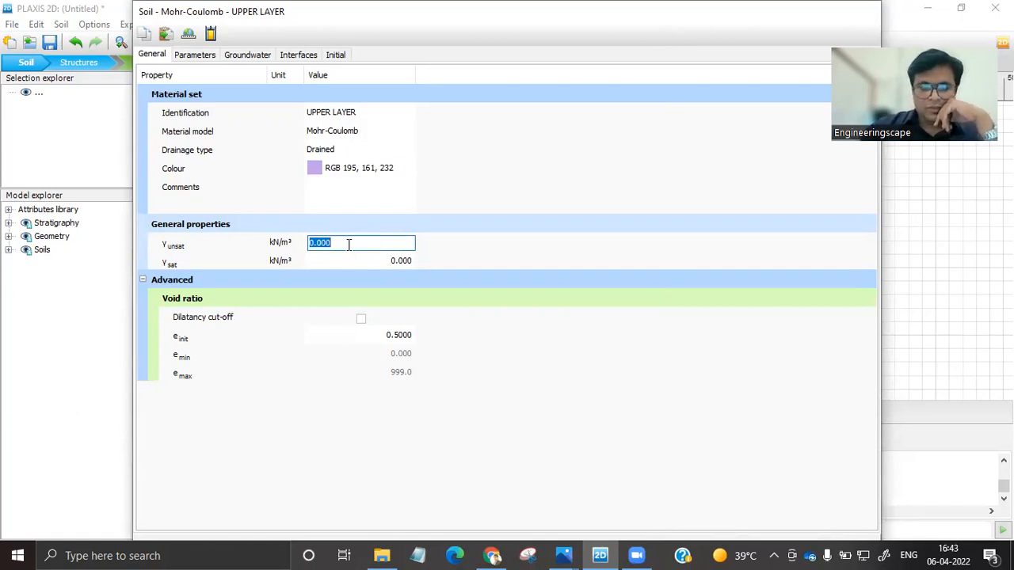
{"action": "type", "text": "17"}
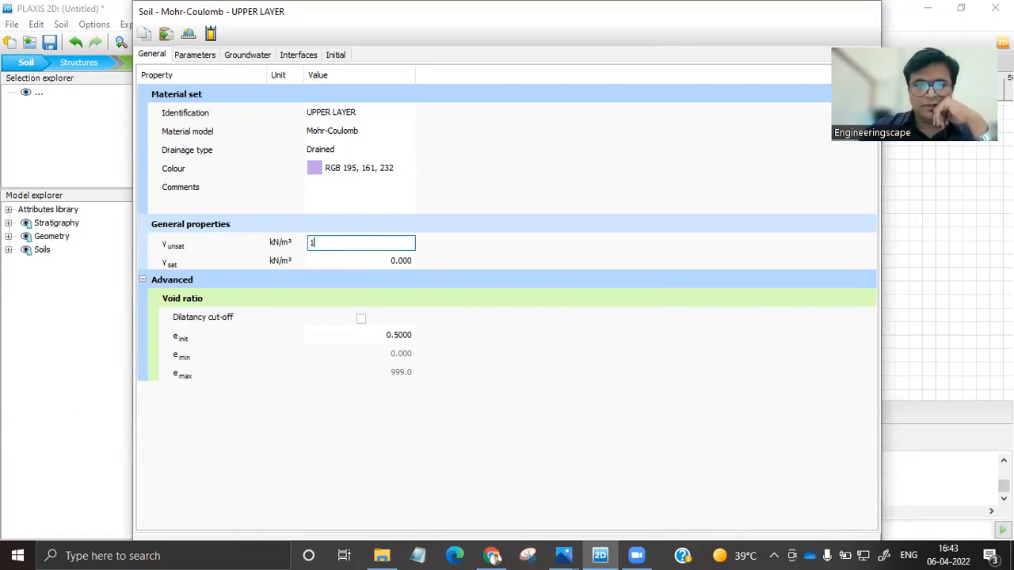
{"action": "left_click", "coordinate": [404, 260]}
{"action": "type", "text": "18"}
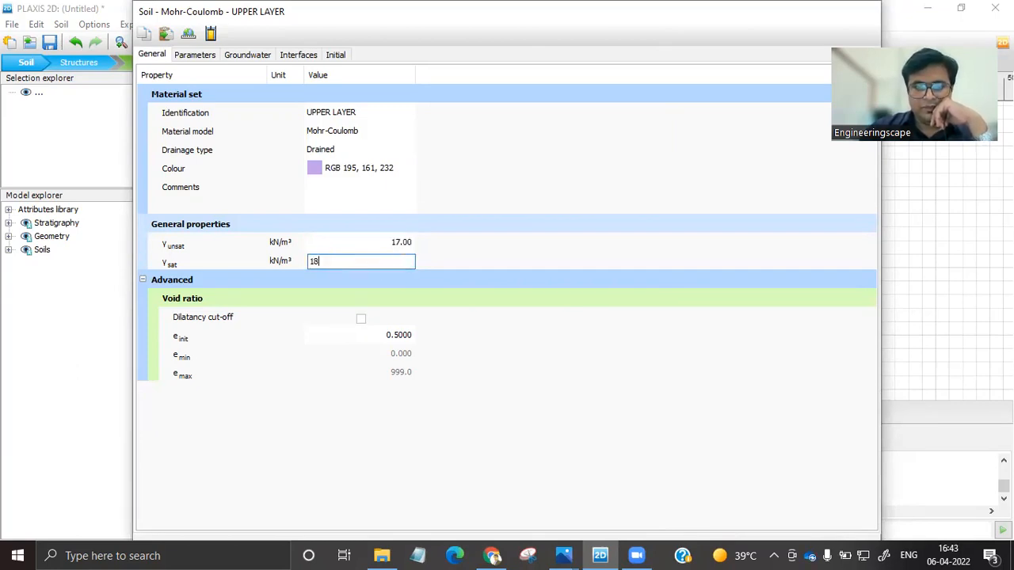
Set UPPER LAYER's stiffness E' to 15000 kN/m² and its Poisson's ratio ν' to 0.25.
{"action": "left_click", "coordinate": [198, 60]}
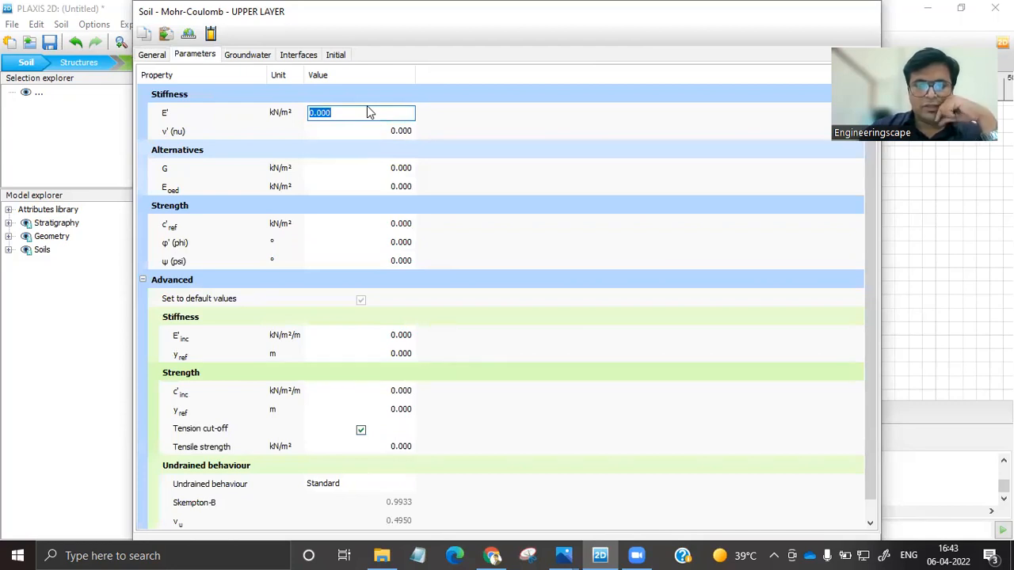
{"action": "type", "text": "15000"}
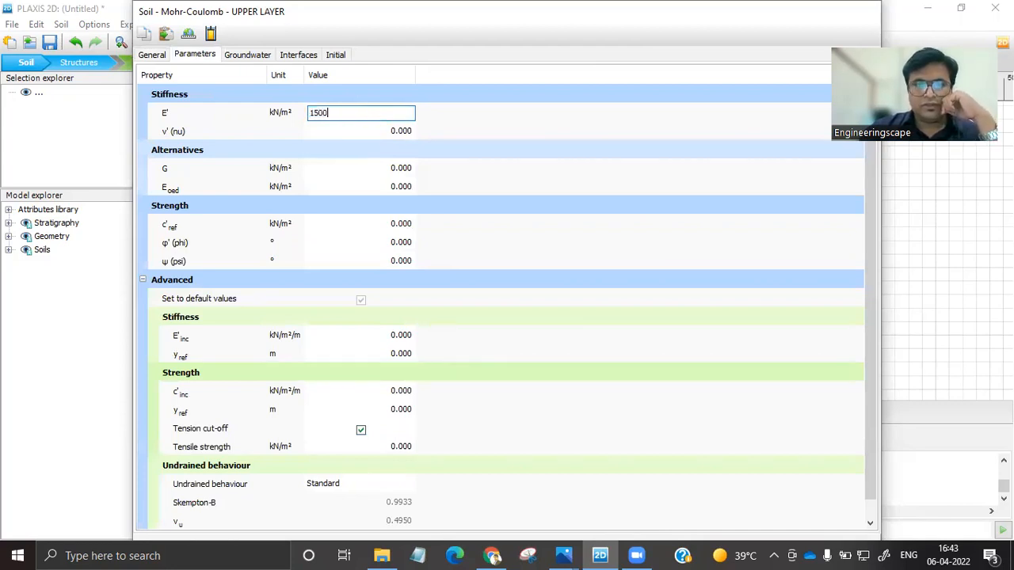
{"action": "left_click", "coordinate": [399, 224]}
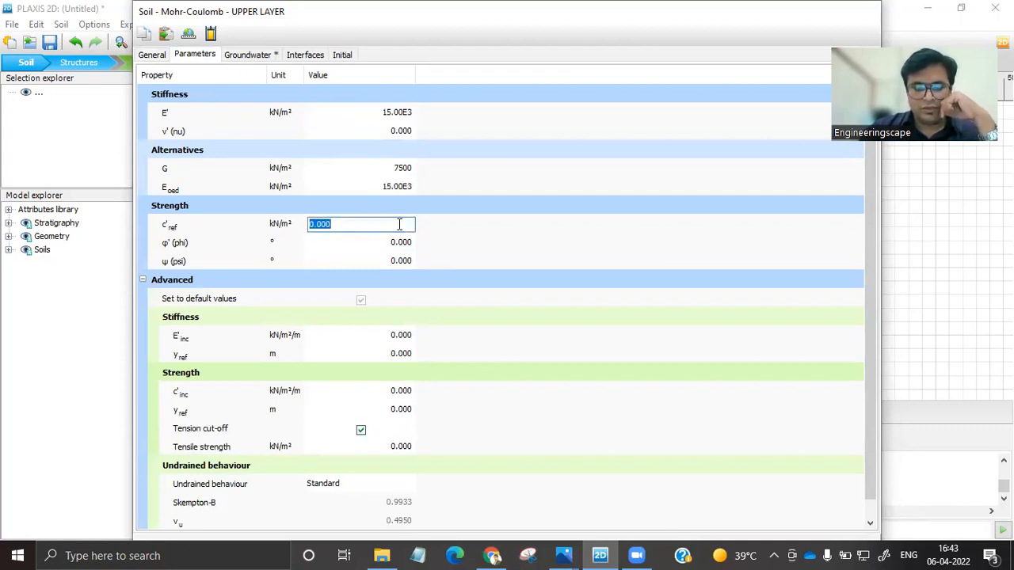
{"action": "type", "text": "0.2"}
{"action": "left_click", "coordinate": [399, 134]}
{"action": "type", "text": "0.25"}
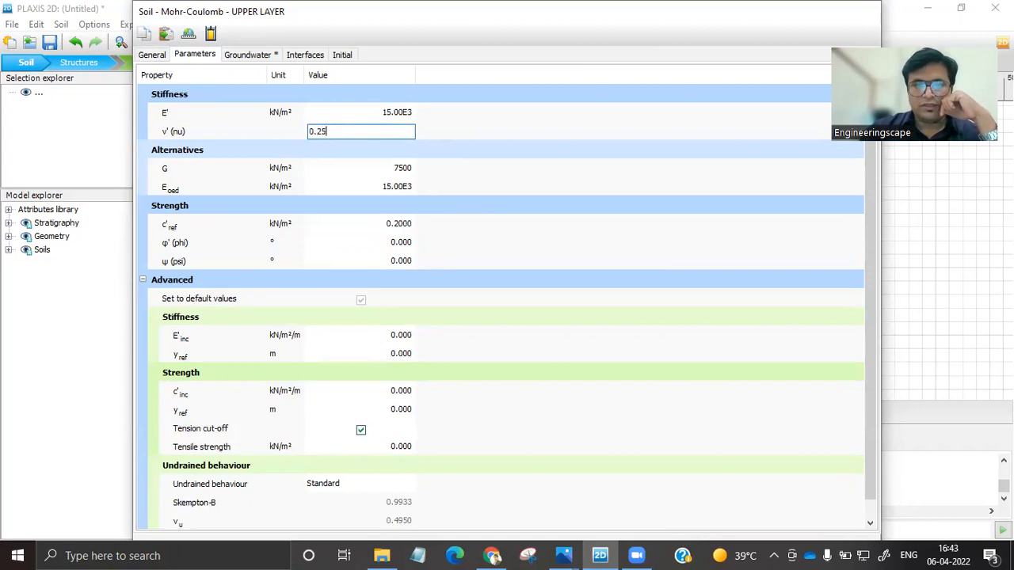
Set UPPER LAYER's cohesion c'ref to 4 kN/m² and friction angle φ' to 20°, and save the material set.
{"action": "left_click", "coordinate": [390, 225]}
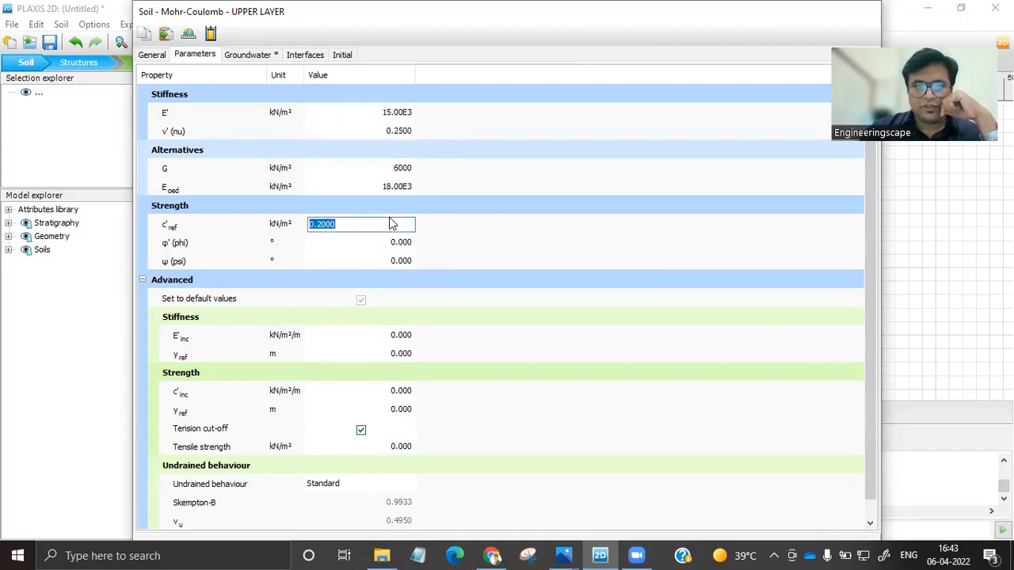
{"action": "type", "text": "4"}
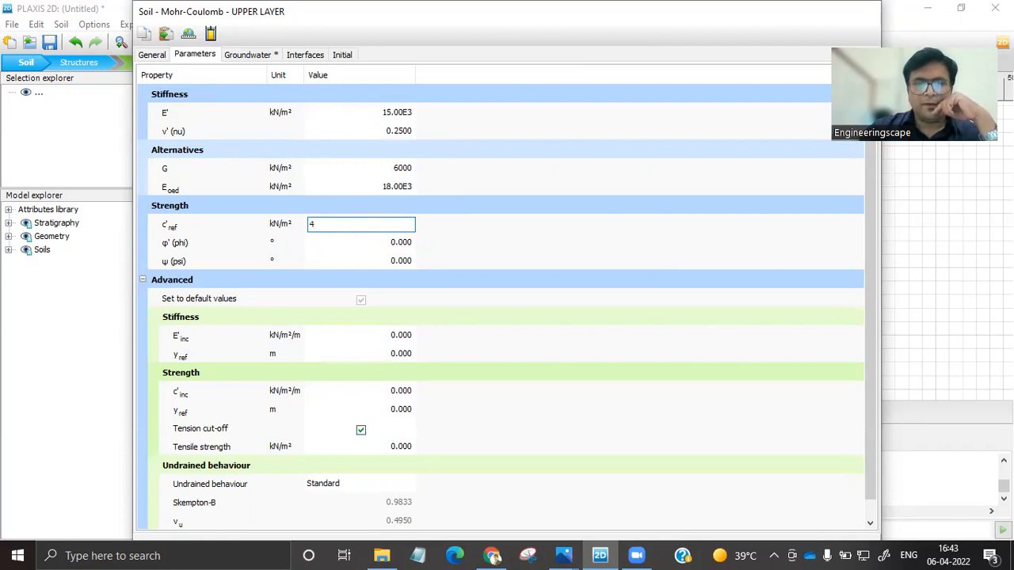
{"action": "left_click", "coordinate": [409, 242]}
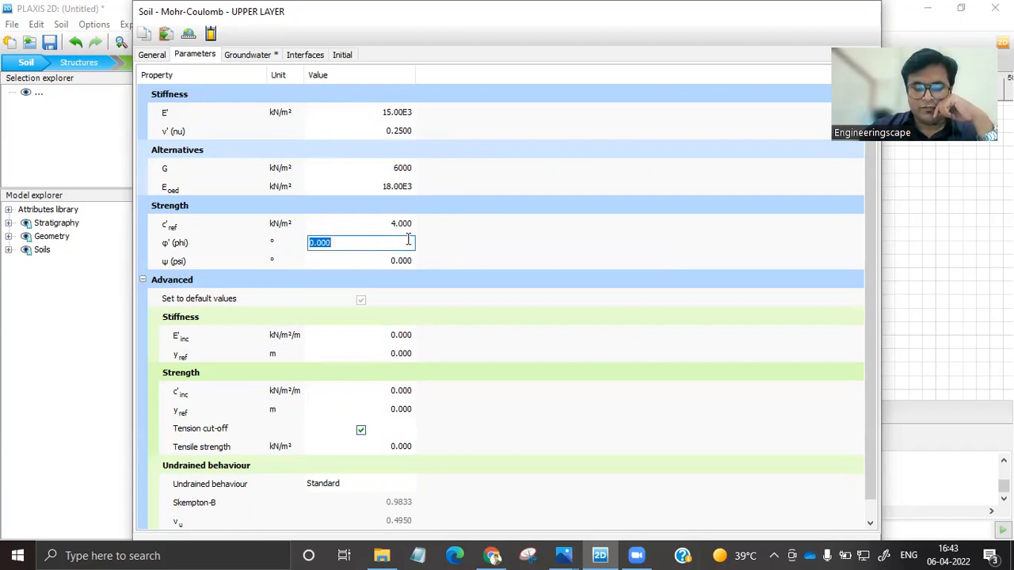
{"action": "type", "text": "20"}
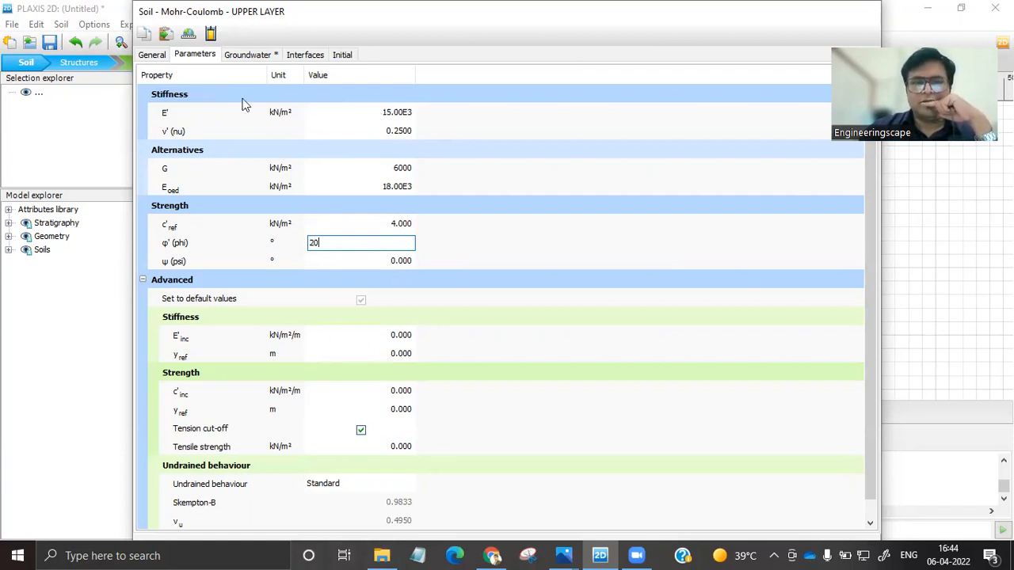
{"action": "double_click", "coordinate": [713, 35]}
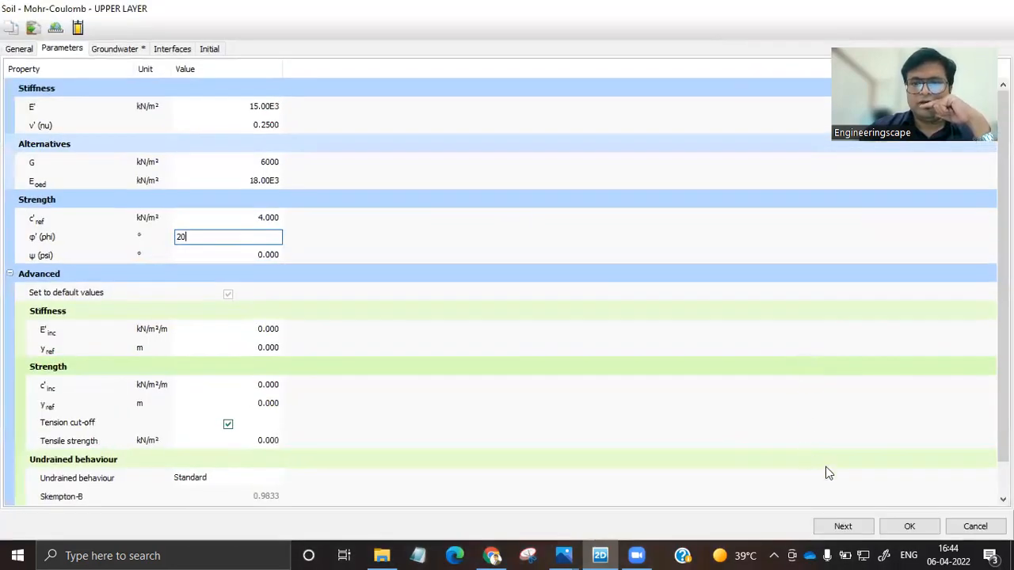
{"action": "left_click", "coordinate": [903, 526]}
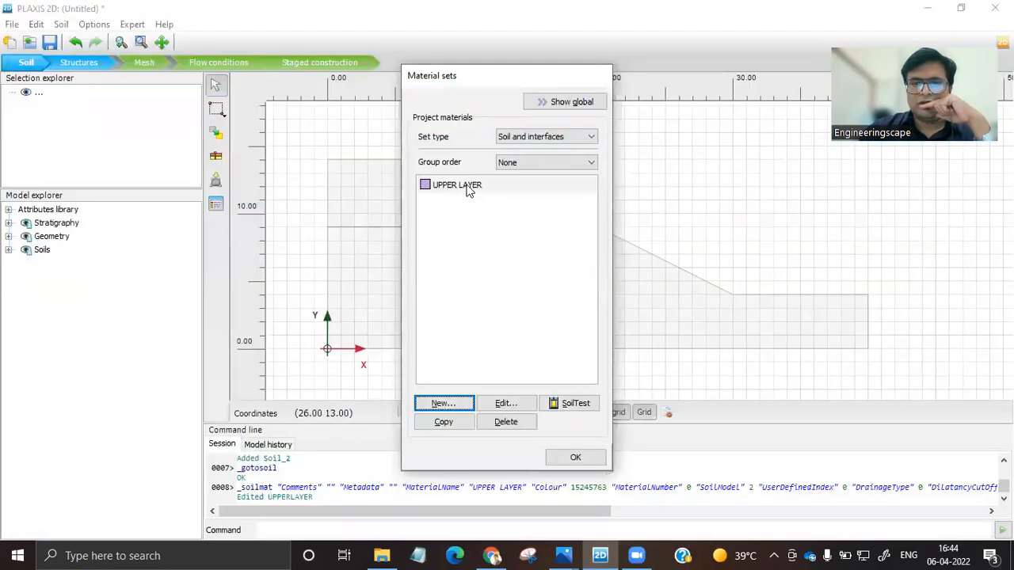
Create a second soil material set named LOWER LAYER and set its colour to RGB 214, 232, 161.
{"action": "left_click", "coordinate": [442, 405]}
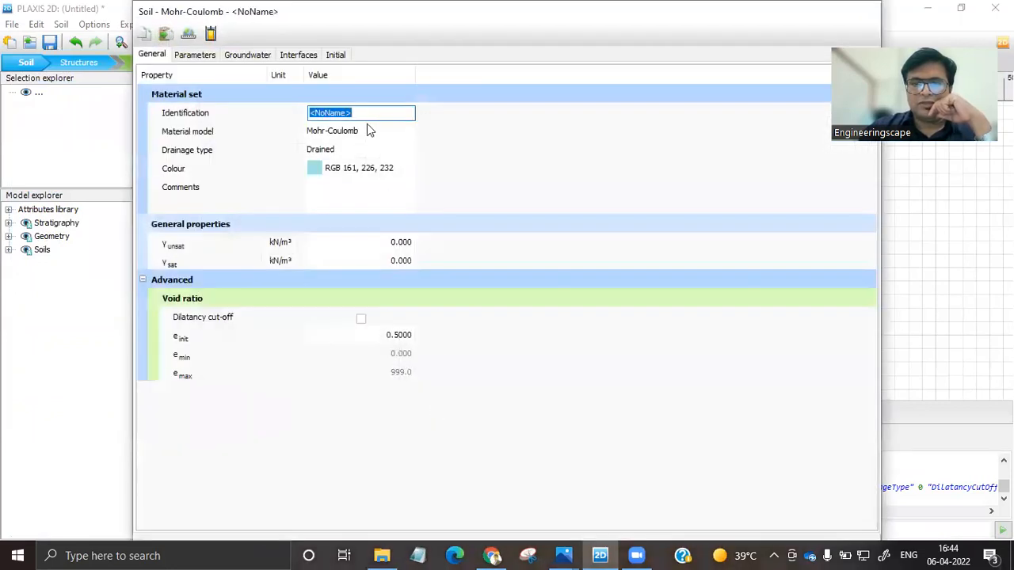
{"action": "type", "text": "LOWER LAYER"}
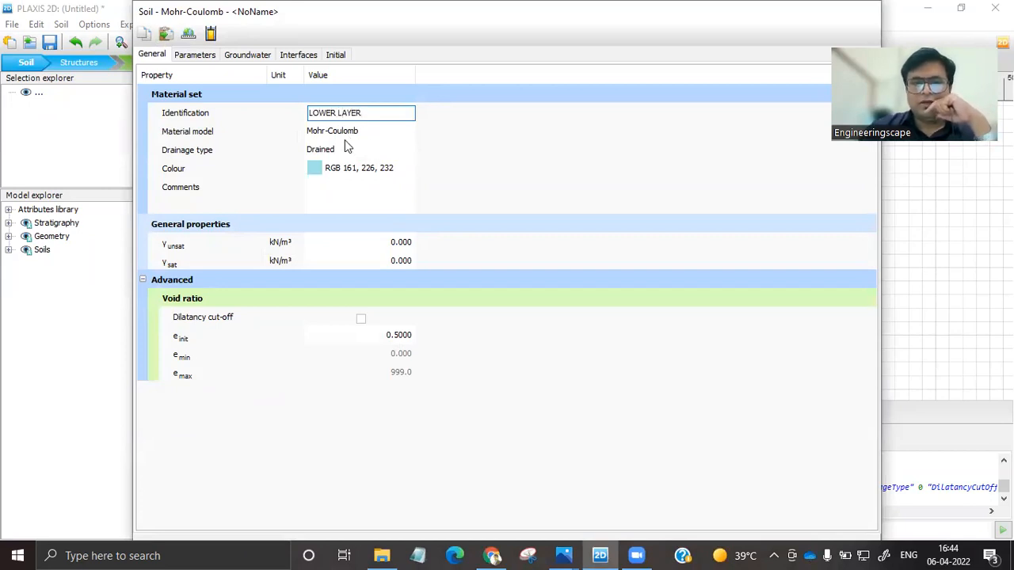
{"action": "left_click", "coordinate": [312, 166]}
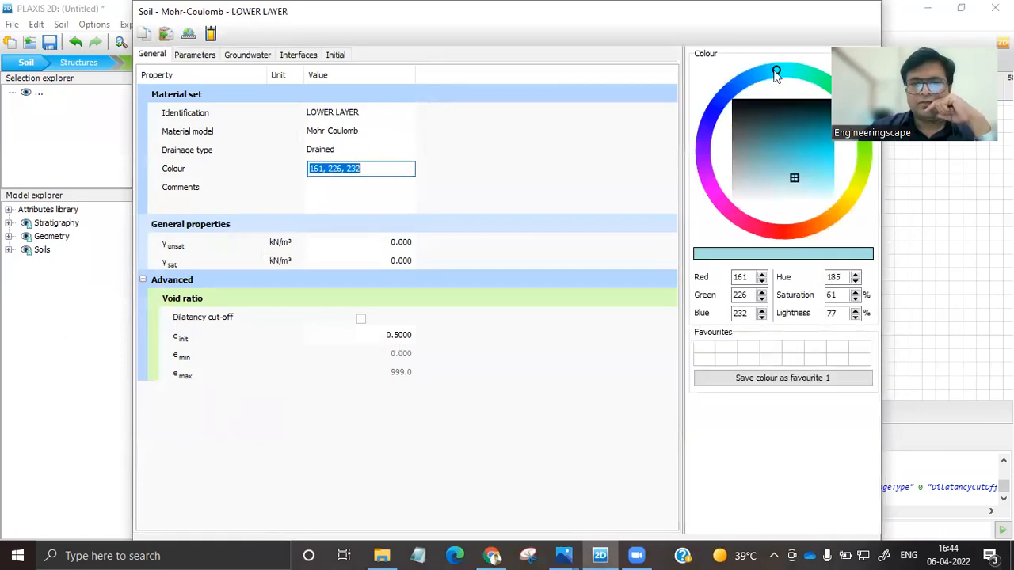
{"action": "left_click_drag", "start_coordinate": [774, 70], "coordinate": [874, 177]}
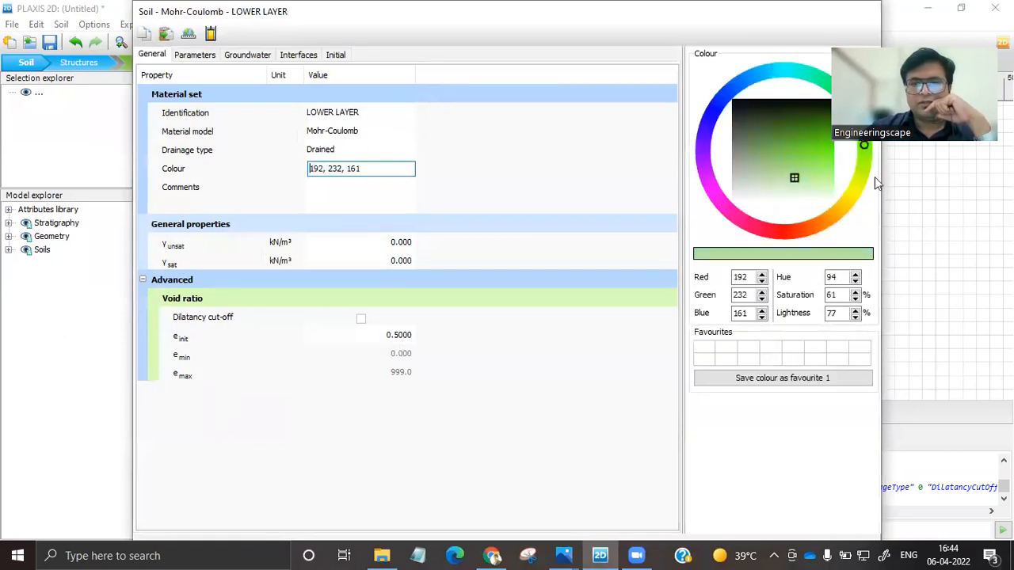
Set LOWER LAYER's unsaturated unit weight to 18 kN/m³ and its saturated unit weight to 19 kN/m³.
{"action": "left_click", "coordinate": [403, 241]}
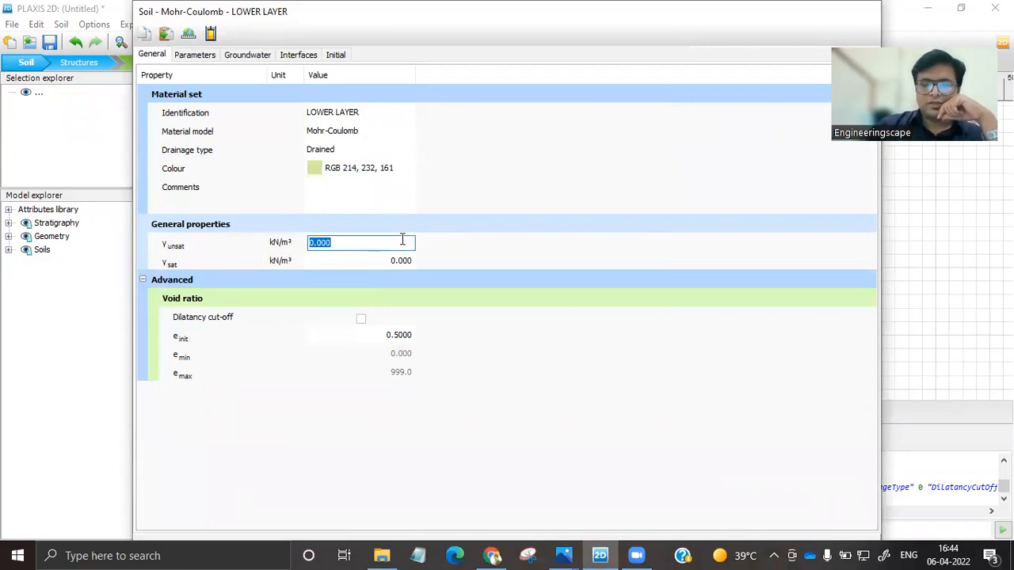
{"action": "type", "text": "18"}
{"action": "left_click", "coordinate": [410, 261]}
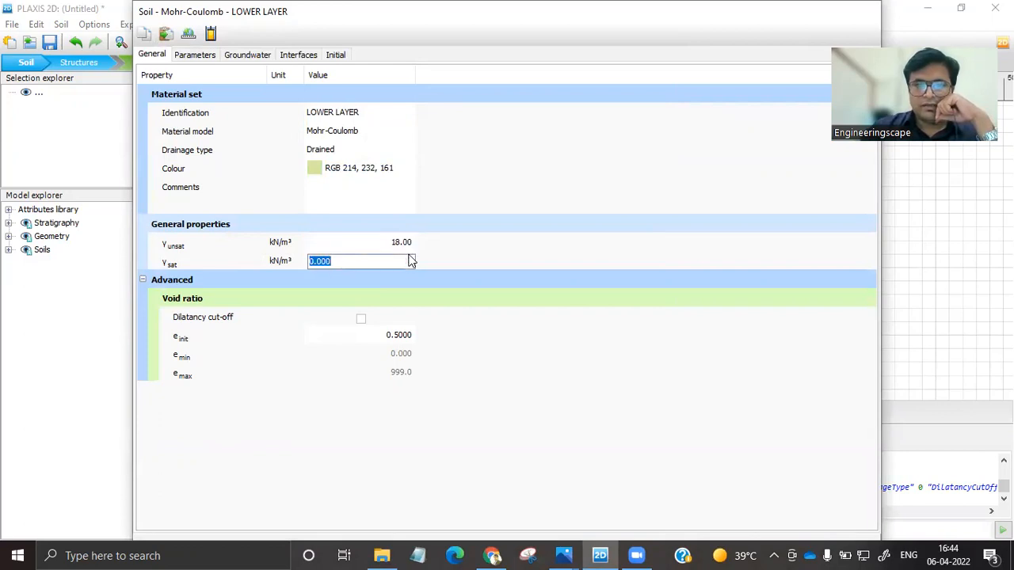
{"action": "type", "text": "19"}
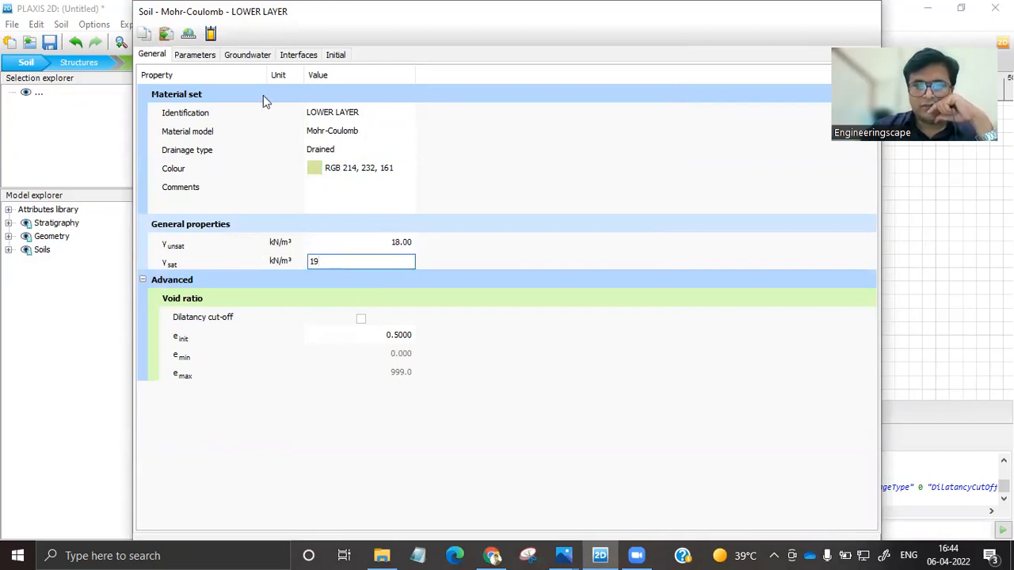
Set LOWER LAYER's stiffness E' to 25000 kN/m² and its Poisson's ratio ν' to 0.23.
{"action": "left_click", "coordinate": [195, 54]}
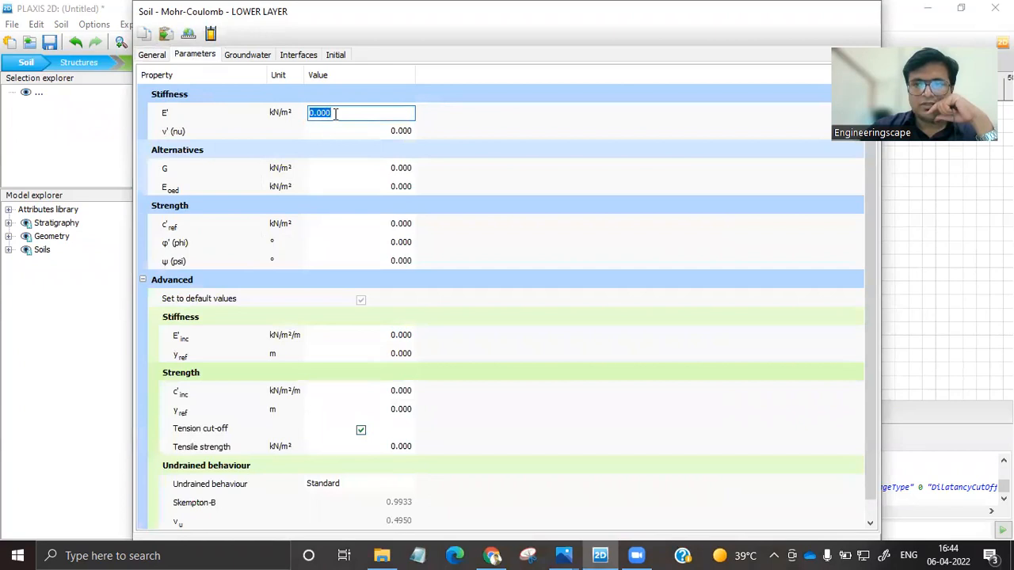
{"action": "type", "text": "25000"}
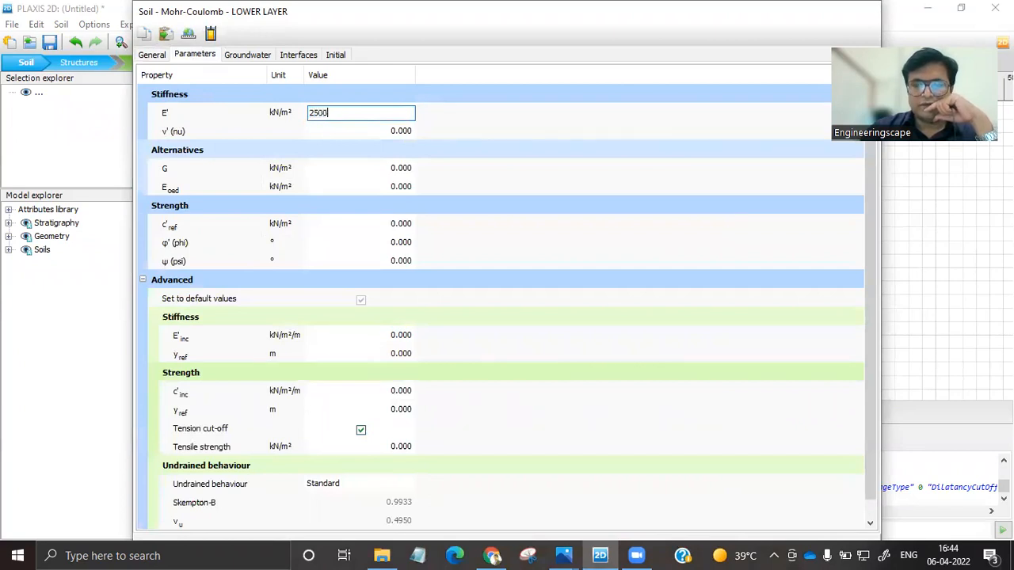
{"action": "left_click", "coordinate": [399, 131]}
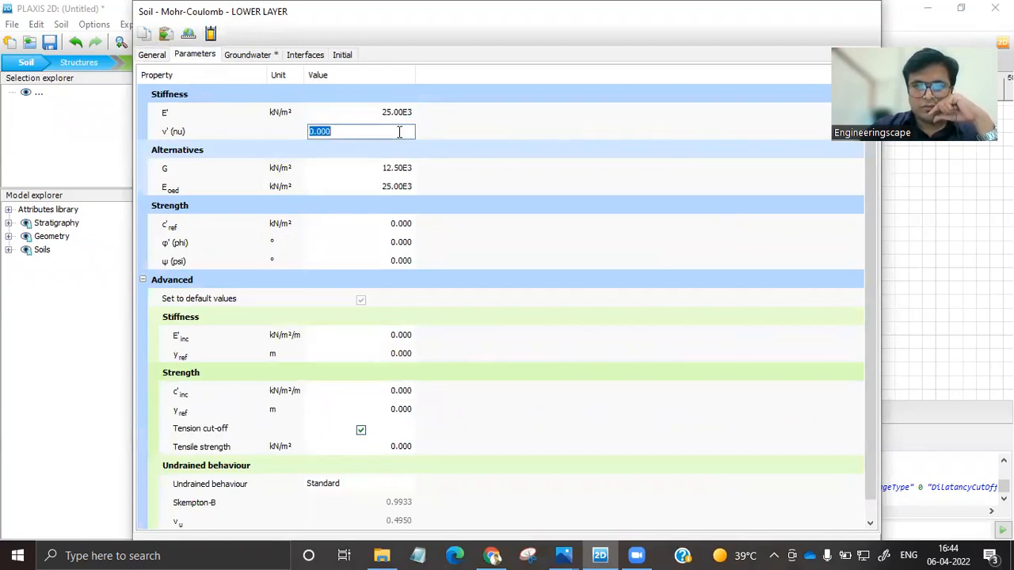
{"action": "type", "text": "0.23"}
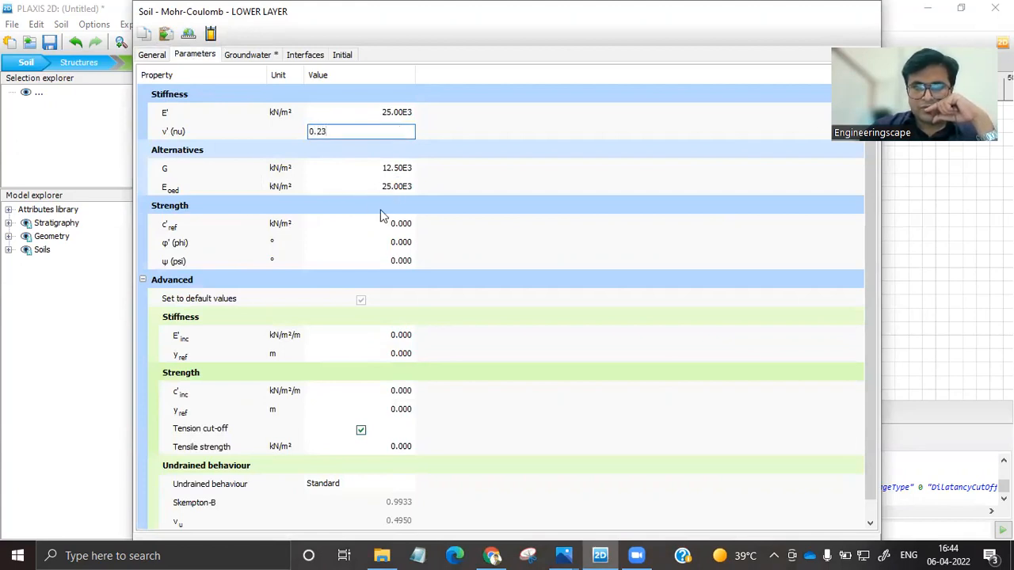
Set LOWER LAYER's cohesion c'ref to 8 kN/m² and friction angle φ' to 25°, and save the material set.
{"action": "left_click", "coordinate": [409, 224]}
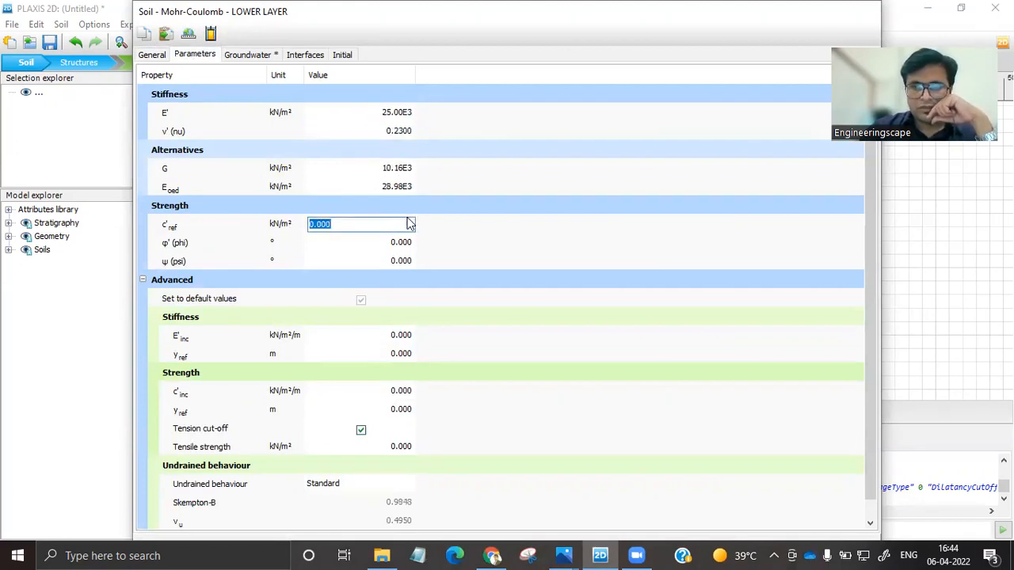
{"action": "type", "text": "8"}
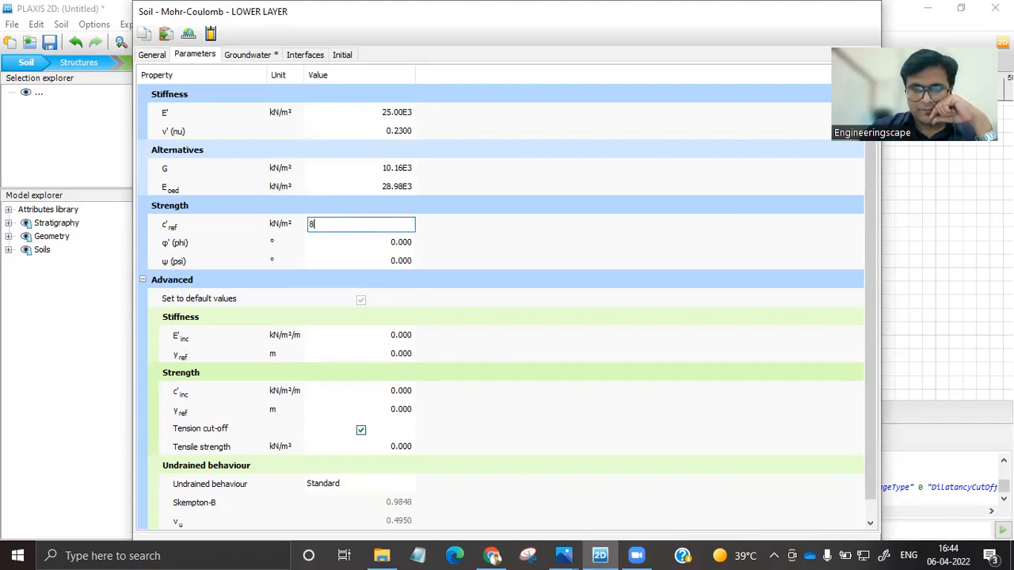
{"action": "left_click", "coordinate": [396, 243]}
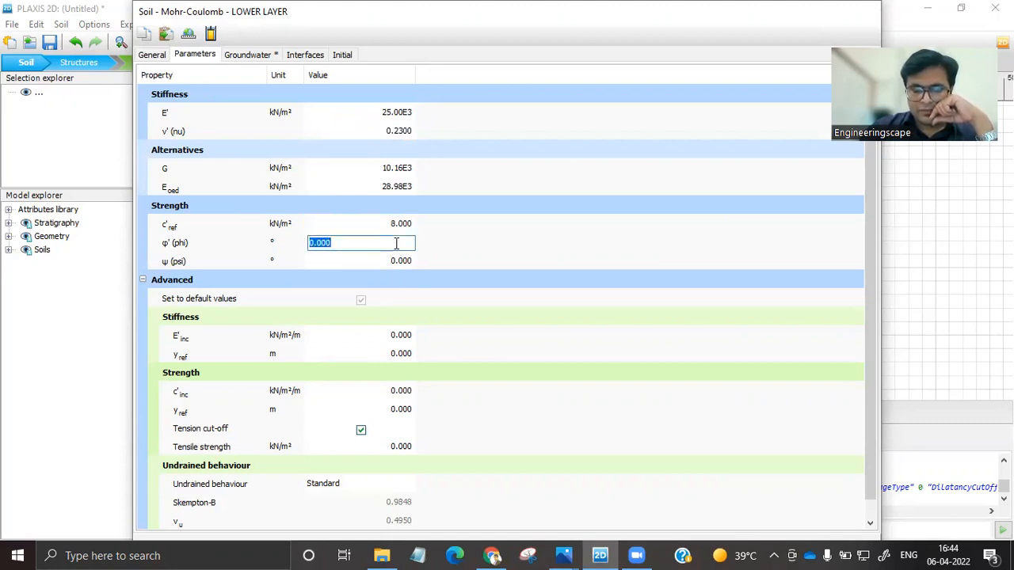
{"action": "type", "text": "25"}
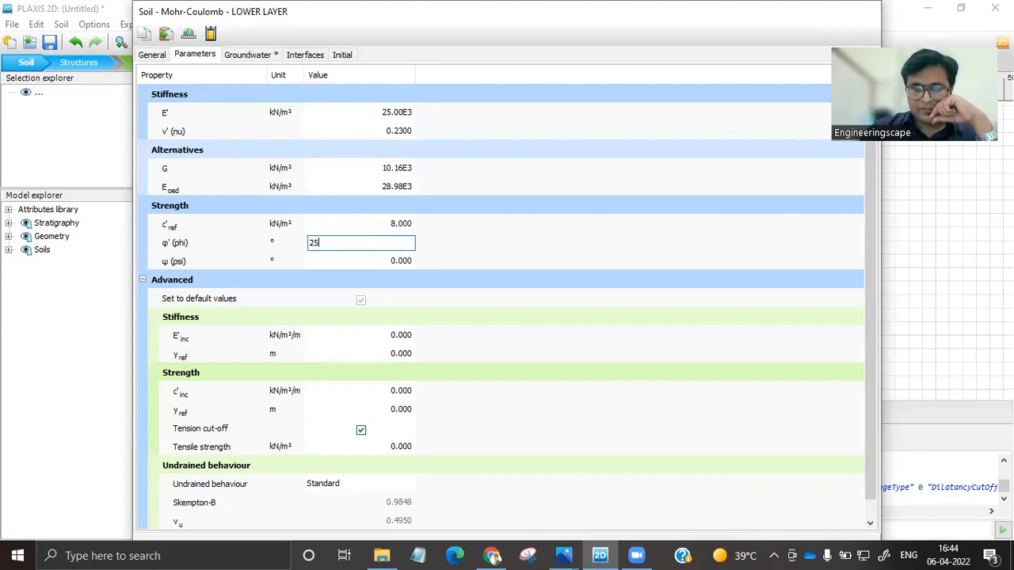
{"action": "double_click", "coordinate": [709, 25]}
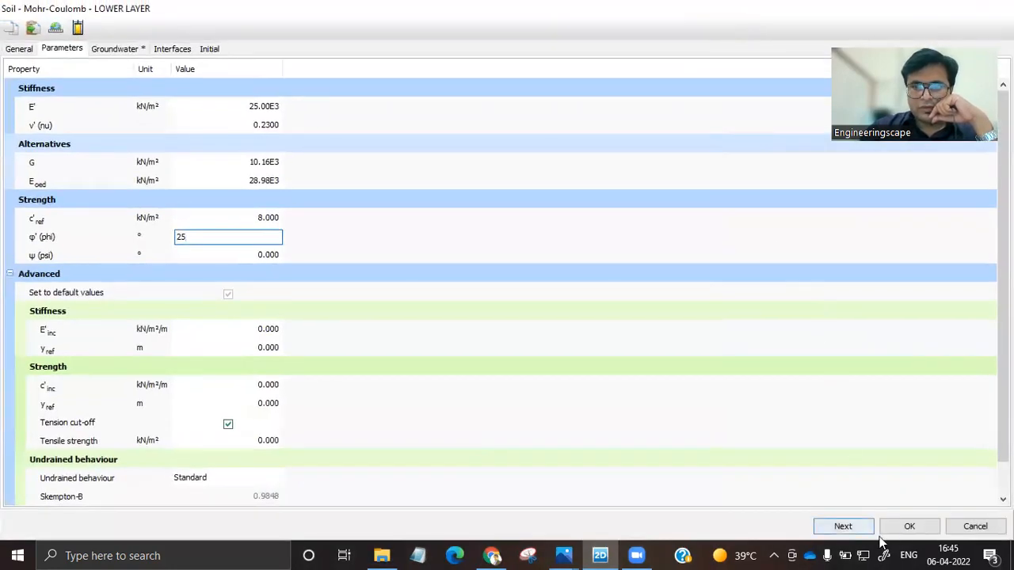
{"action": "left_click", "coordinate": [911, 527]}
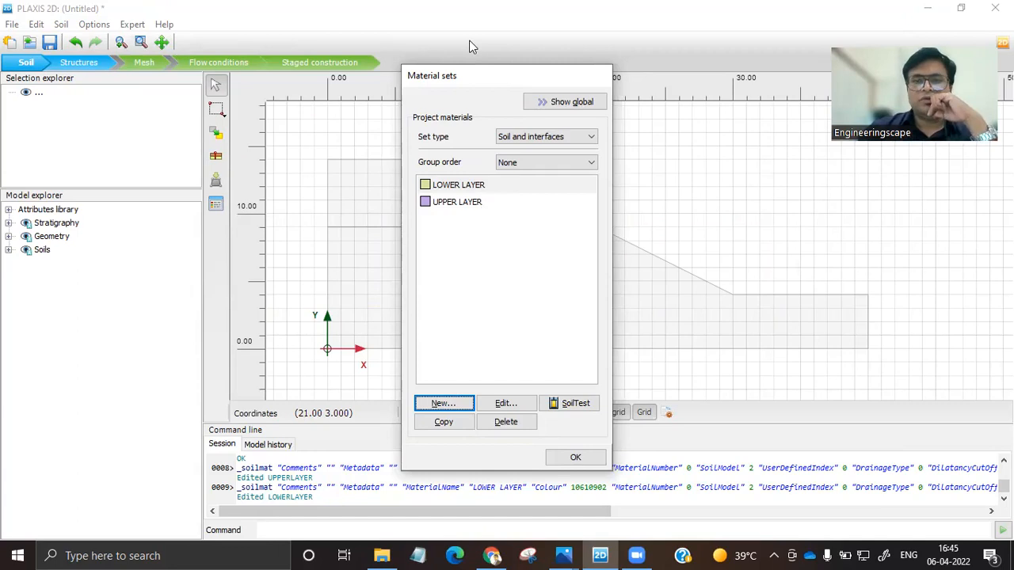
Assign LOWER LAYER to the bottom soil polygon and UPPER LAYER to the top one, and close the material sets.
{"action": "left_click_drag", "start_coordinate": [491, 75], "coordinate": [744, 48]}
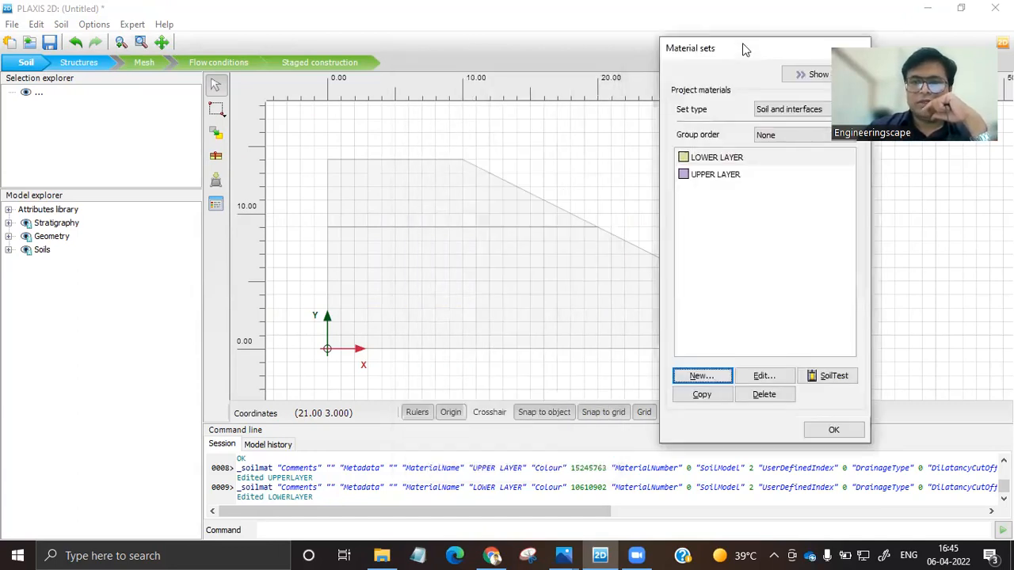
{"action": "left_click", "coordinate": [708, 161]}
{"action": "left_click_drag", "start_coordinate": [709, 159], "coordinate": [498, 279]}
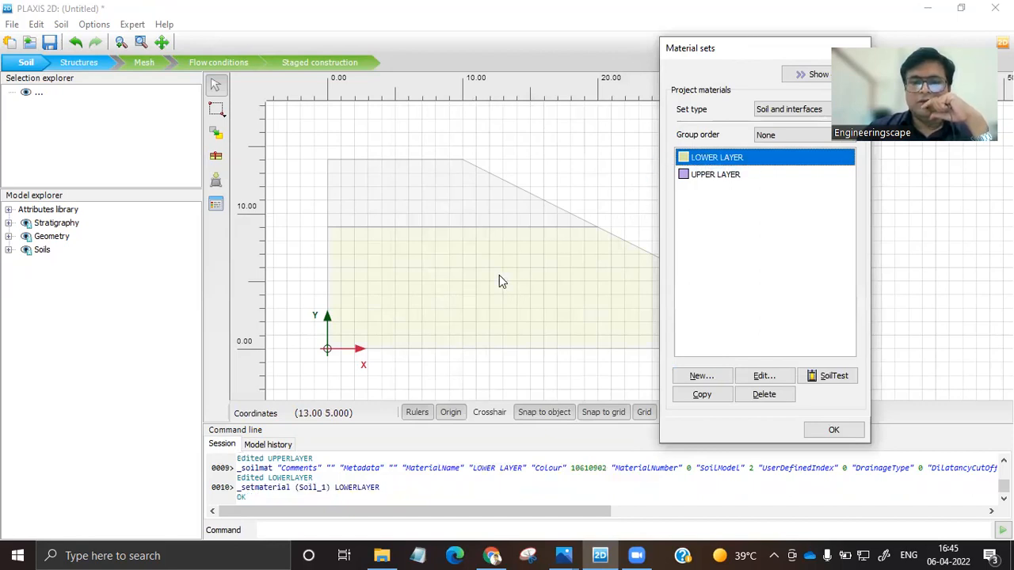
{"action": "left_click_drag", "start_coordinate": [711, 176], "coordinate": [388, 190]}
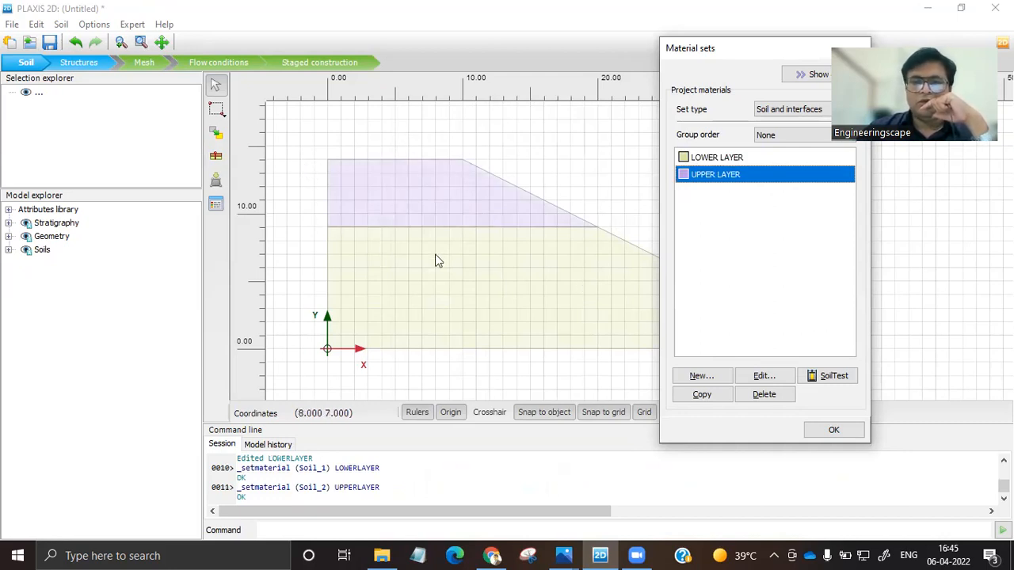
{"action": "left_click", "coordinate": [831, 432]}
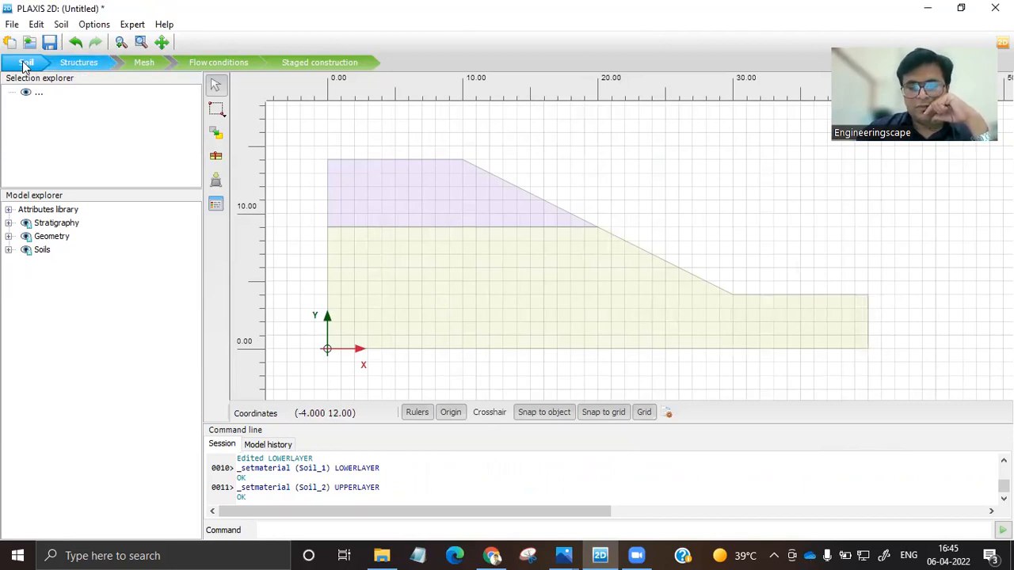
Generate the slope's finite element mesh with Medium element distribution and enhanced mesh refinements.
{"action": "left_click", "coordinate": [144, 63]}
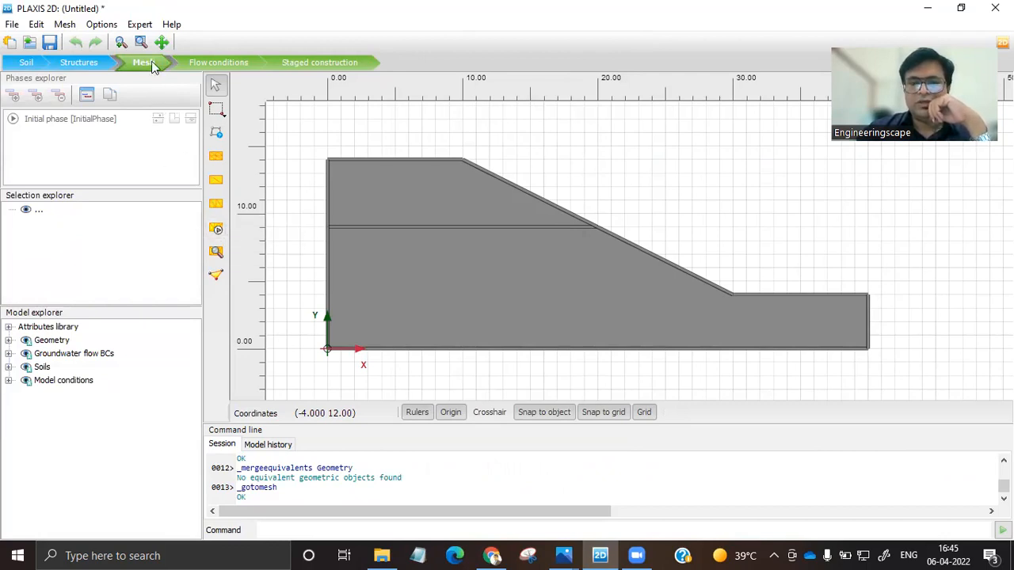
{"action": "left_click", "coordinate": [218, 229]}
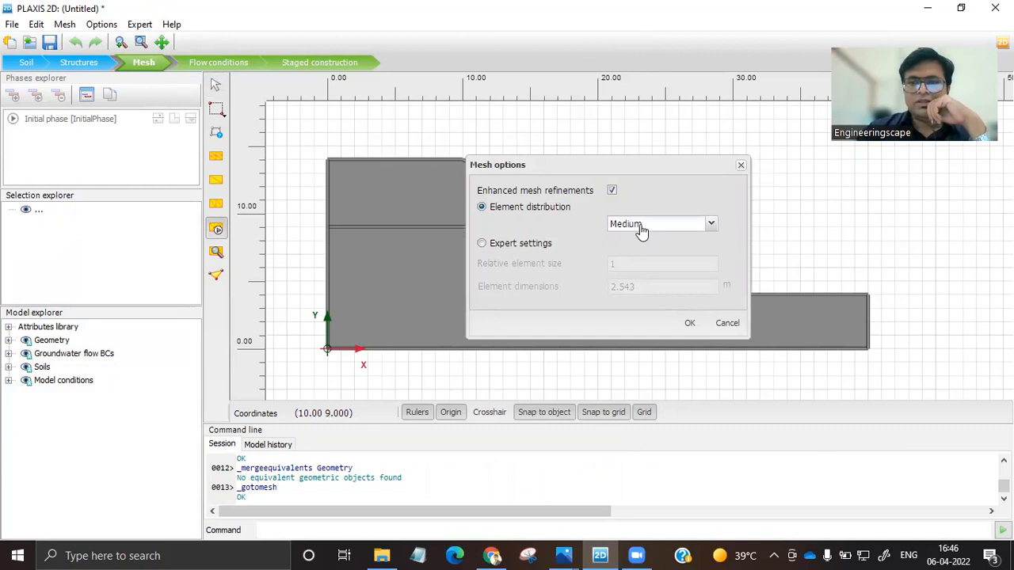
{"action": "left_click", "coordinate": [687, 227]}
{"action": "left_click", "coordinate": [686, 227]}
{"action": "left_click", "coordinate": [673, 228]}
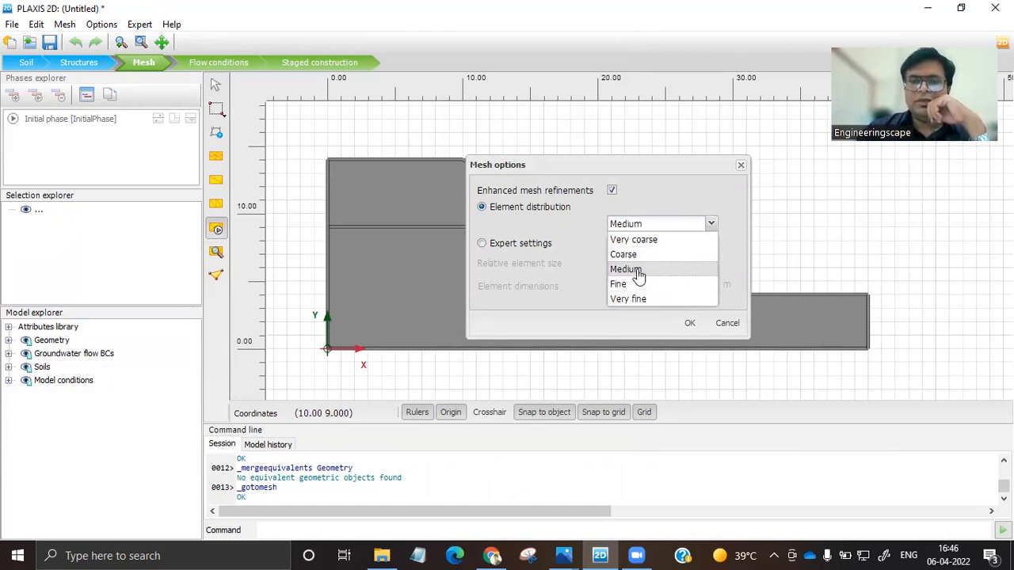
{"action": "left_click", "coordinate": [638, 270]}
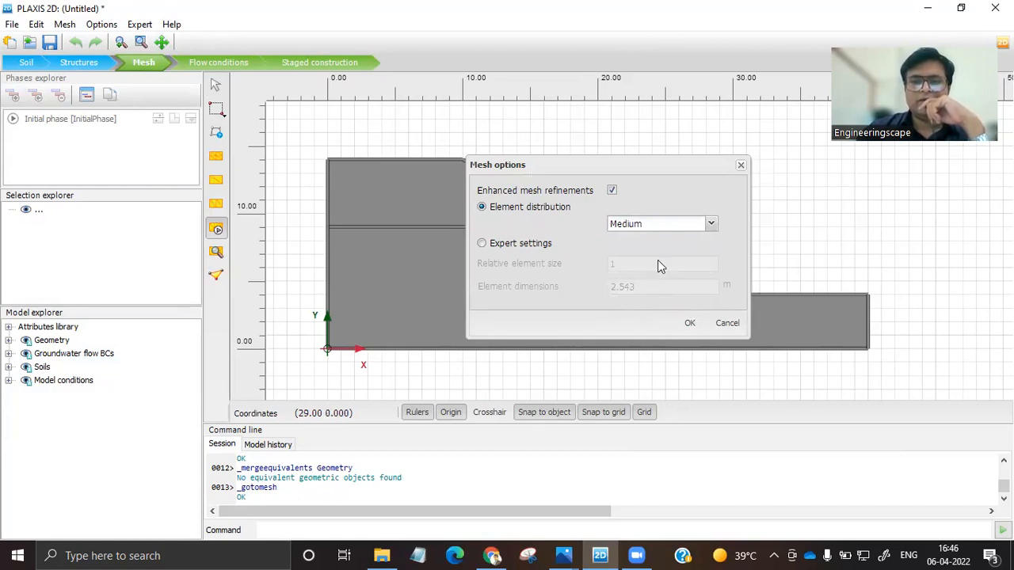
{"action": "left_click", "coordinate": [691, 324]}
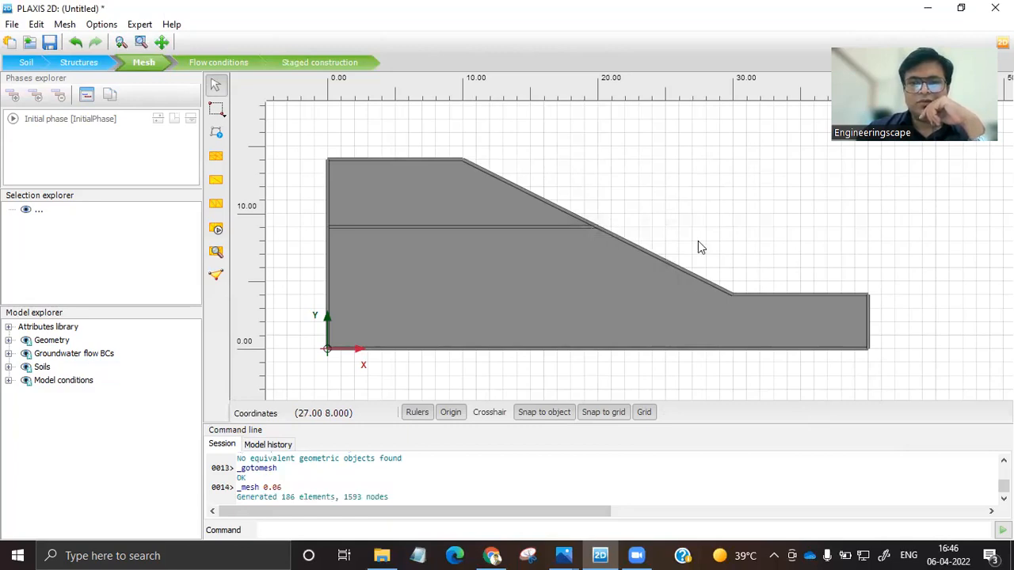
View the generated mesh in PLAXIS 2D Output and dismiss the news feed.
{"action": "left_click", "coordinate": [215, 258]}
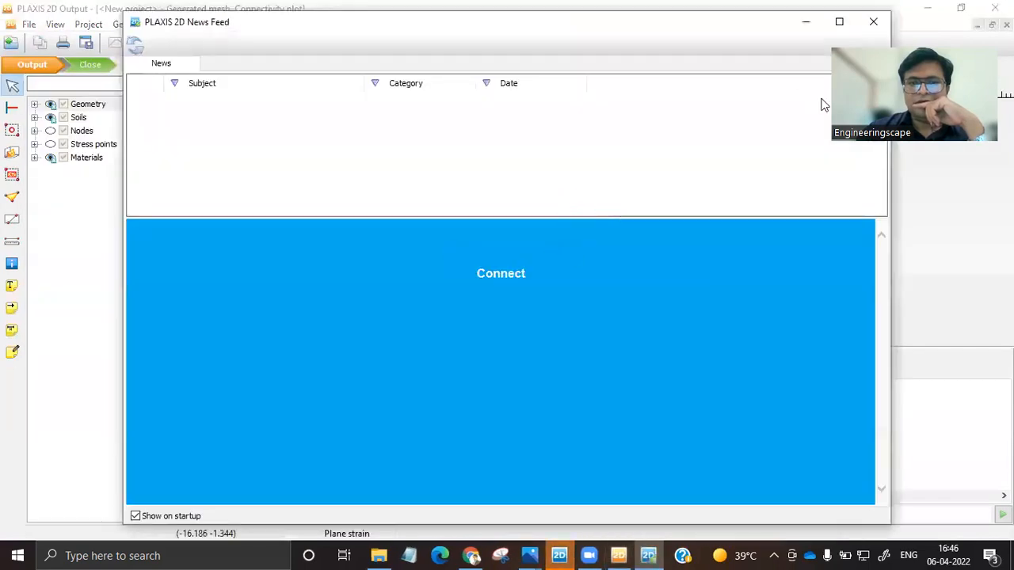
{"action": "left_click", "coordinate": [873, 21]}
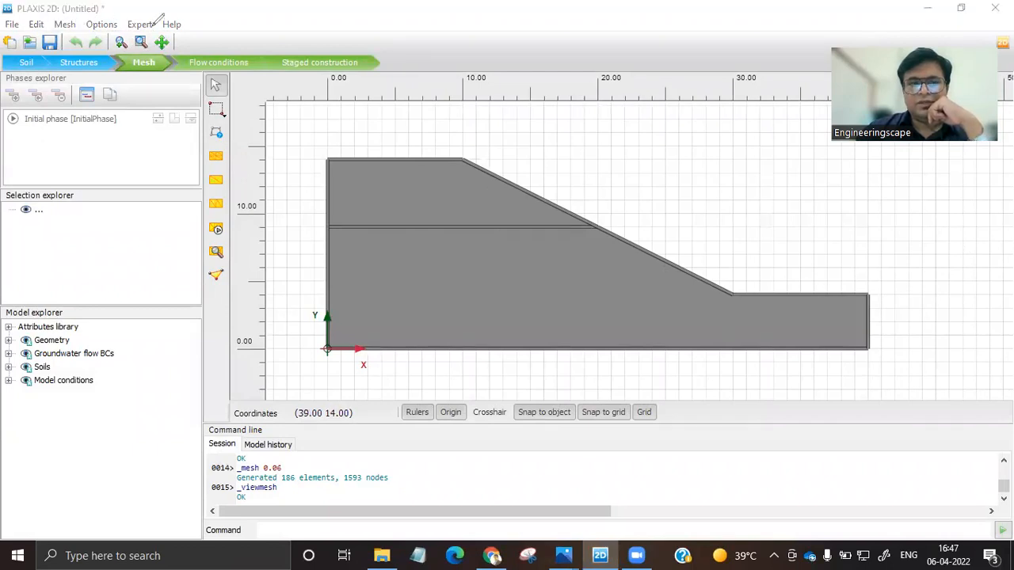
{"action": "mouse_move", "coordinate": [143, 3]}
{"action": "left_mouse_down"}
{"action": "mouse_move", "coordinate": [17, 32]}
{"action": "mouse_move", "coordinate": [5, 17]}
{"action": "mouse_move", "coordinate": [123, 36]}
{"action": "left_mouse_up"}
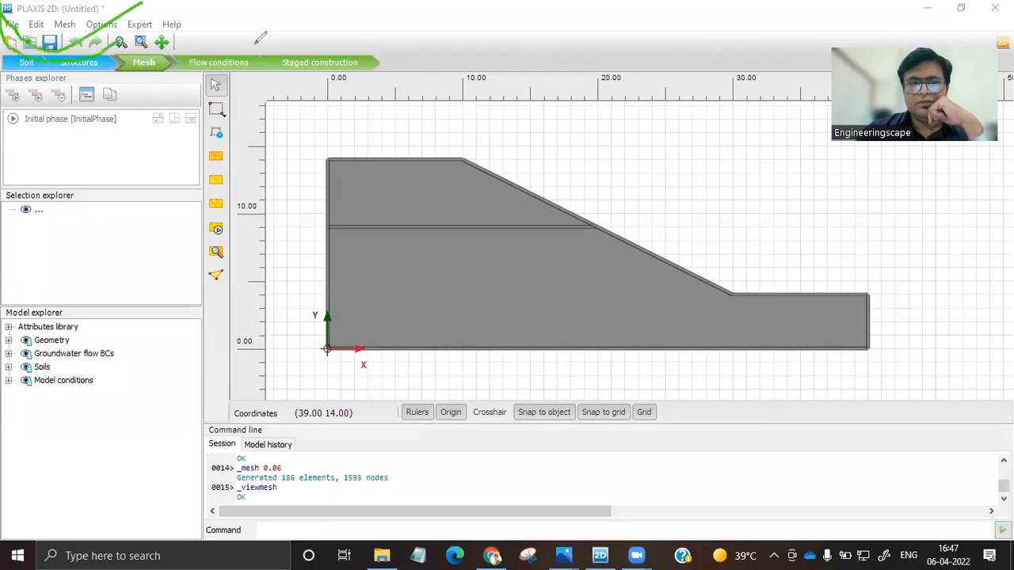
{"action": "mouse_move", "coordinate": [136, 8]}
{"action": "left_mouse_down"}
{"action": "mouse_move", "coordinate": [9, 10]}
{"action": "mouse_move", "coordinate": [8, 30]}
{"action": "mouse_move", "coordinate": [67, 41]}
{"action": "mouse_move", "coordinate": [130, 8]}
{"action": "left_mouse_up"}
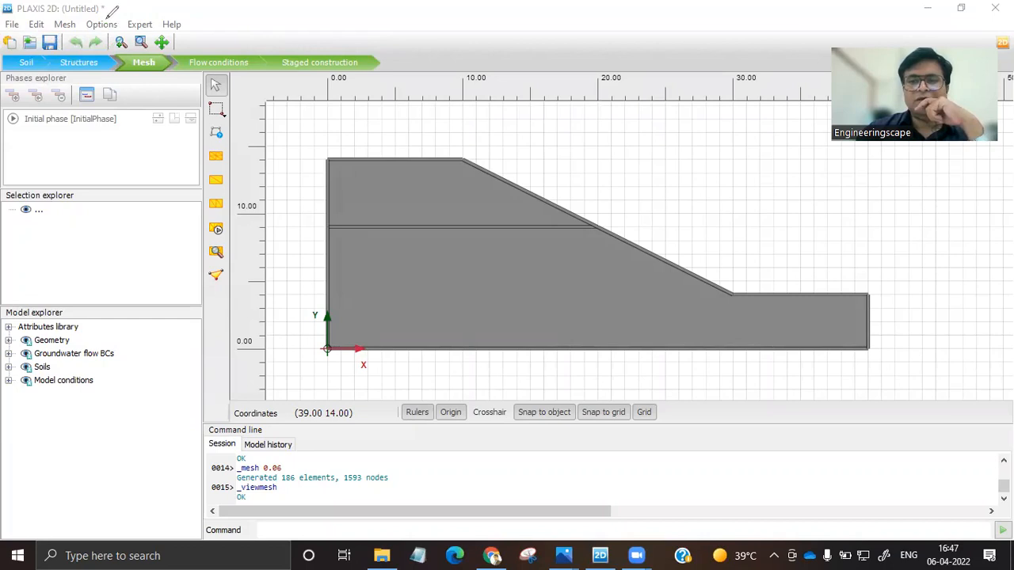
Save the project as SLOPE TUTORIAL in the tutorial folder.
{"action": "left_click", "coordinate": [49, 42]}
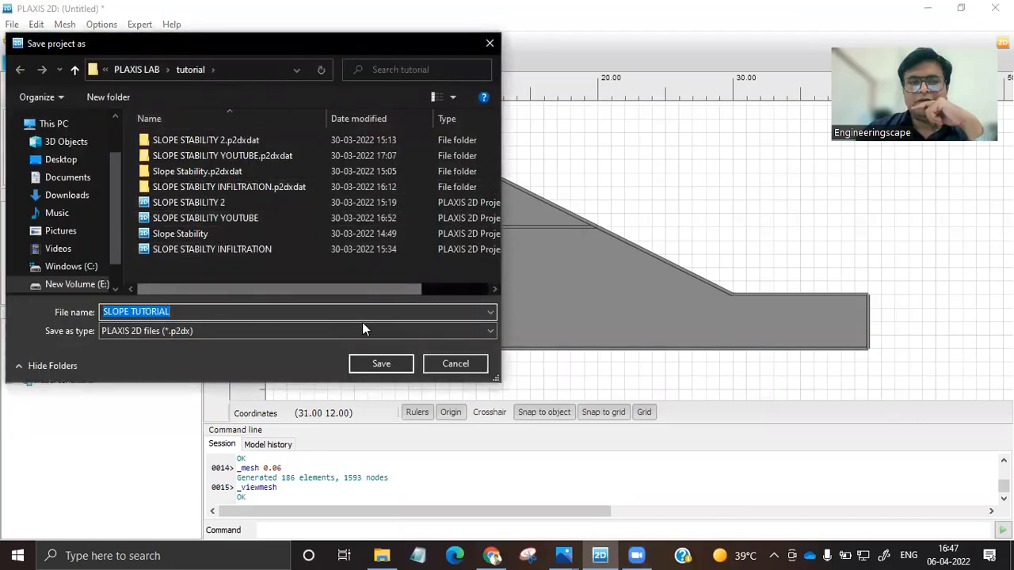
{"action": "left_click", "coordinate": [388, 362]}
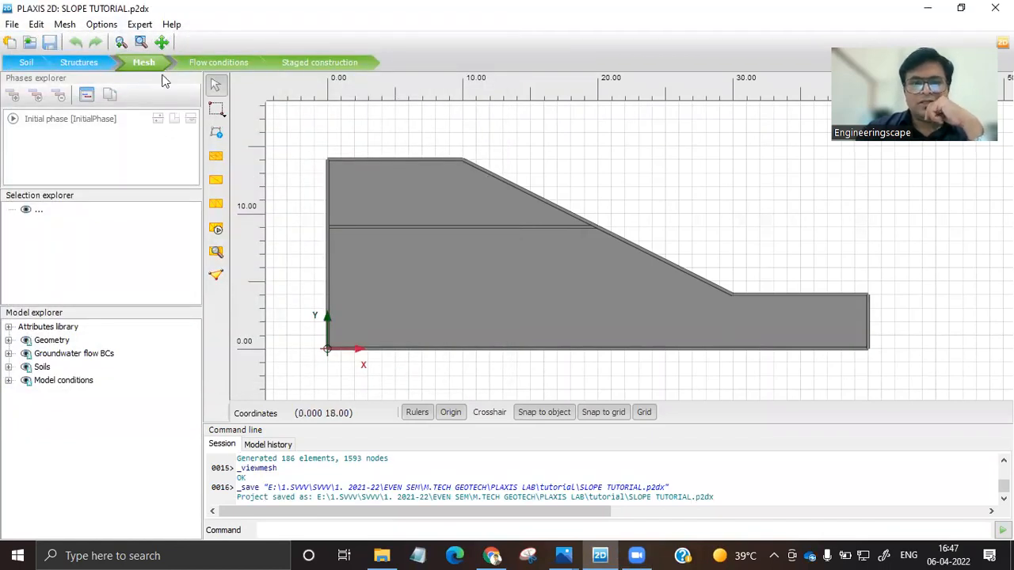
Go through the flow conditions to staged construction and set the initial phase's calculation type to Gravity loading.
{"action": "left_click", "coordinate": [216, 69]}
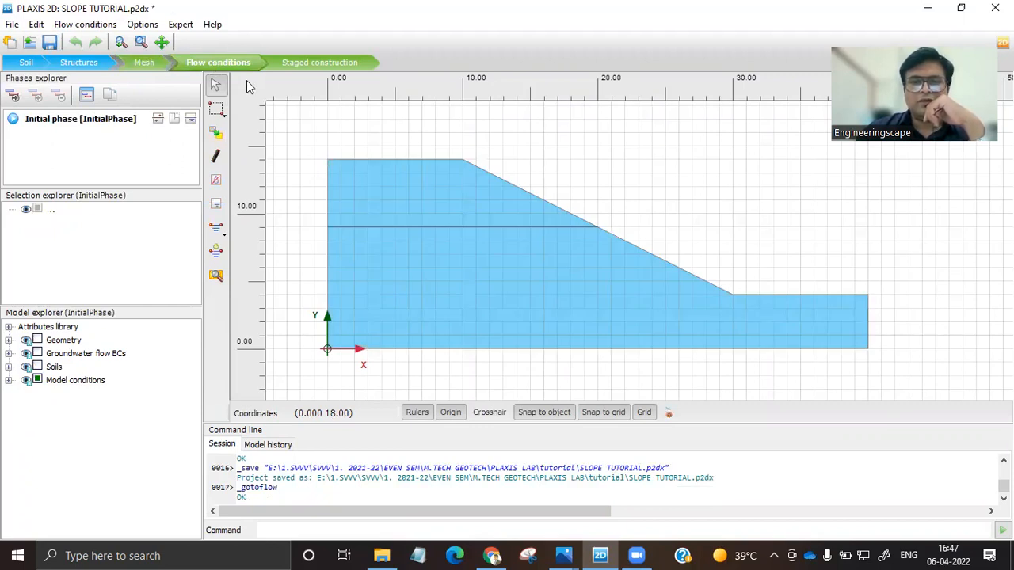
{"action": "left_click", "coordinate": [312, 63]}
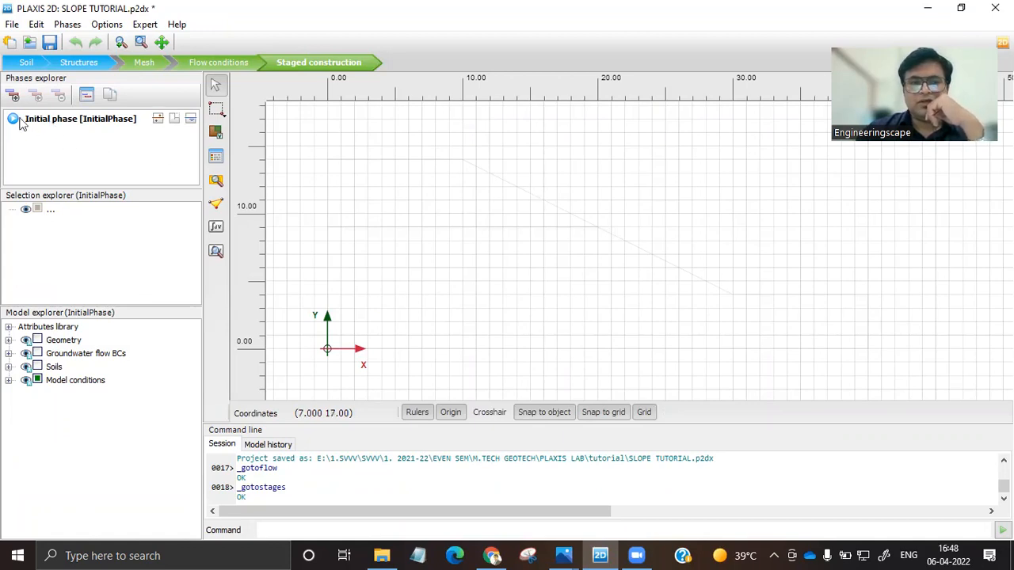
{"action": "double_click", "coordinate": [65, 120]}
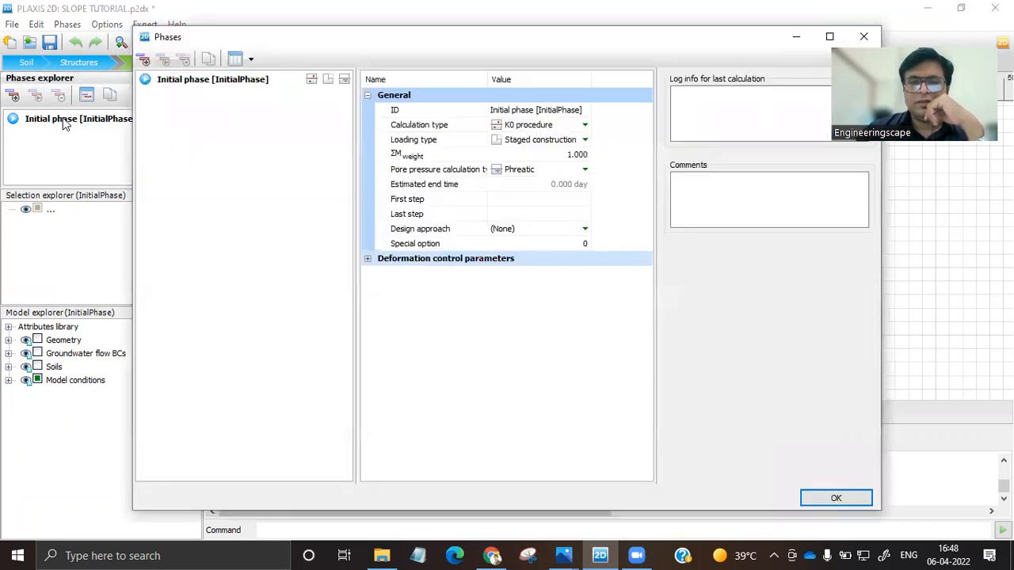
{"action": "left_click", "coordinate": [559, 125]}
{"action": "left_click", "coordinate": [560, 124]}
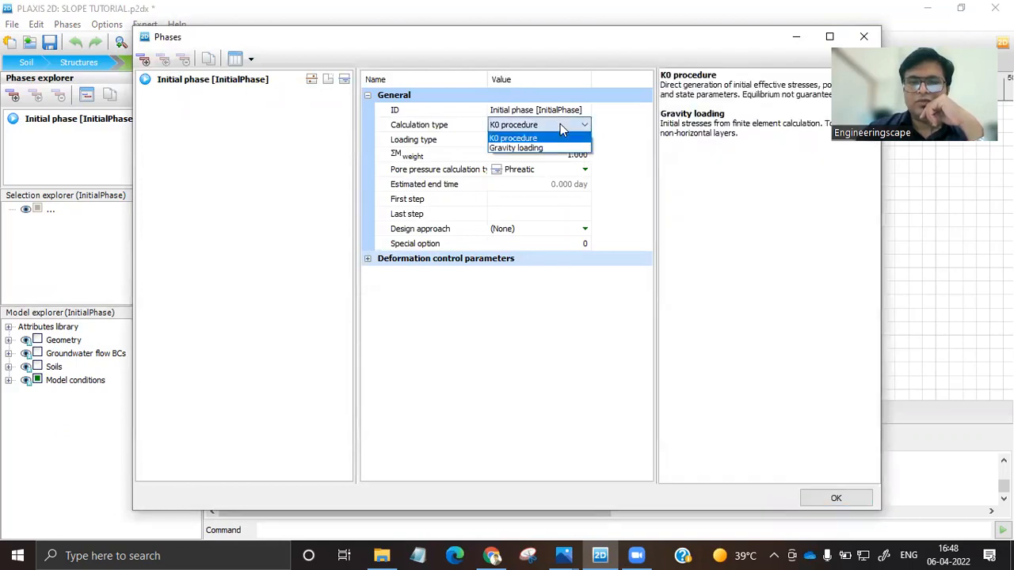
{"action": "left_click", "coordinate": [766, 38]}
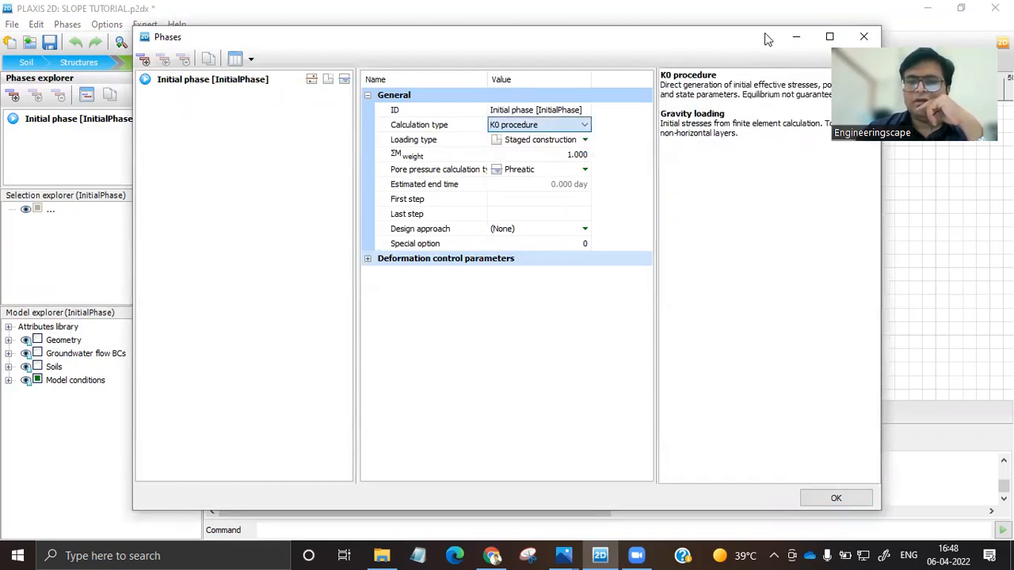
{"action": "left_click_drag", "start_coordinate": [721, 39], "coordinate": [593, 37]}
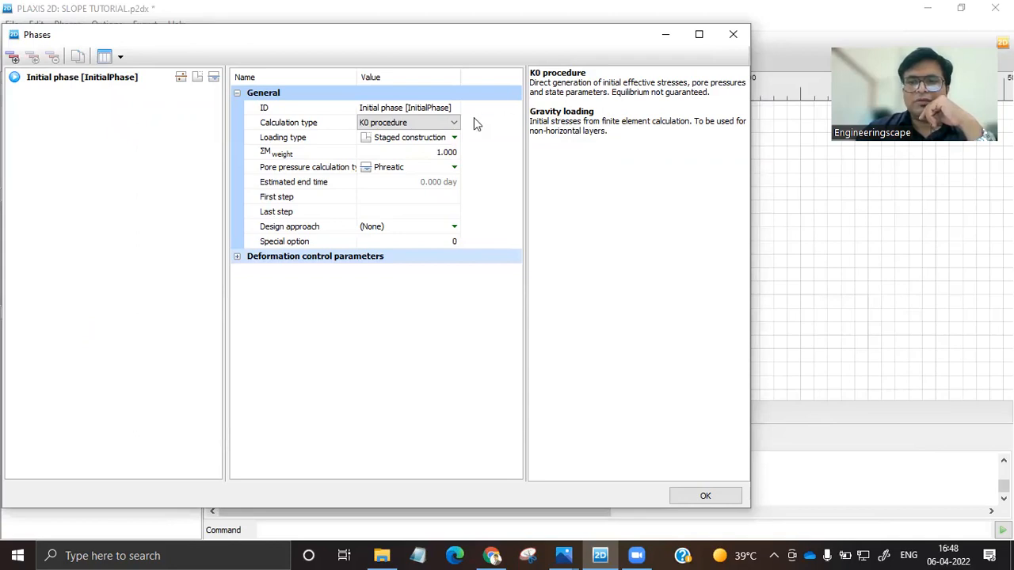
{"action": "left_click", "coordinate": [434, 123]}
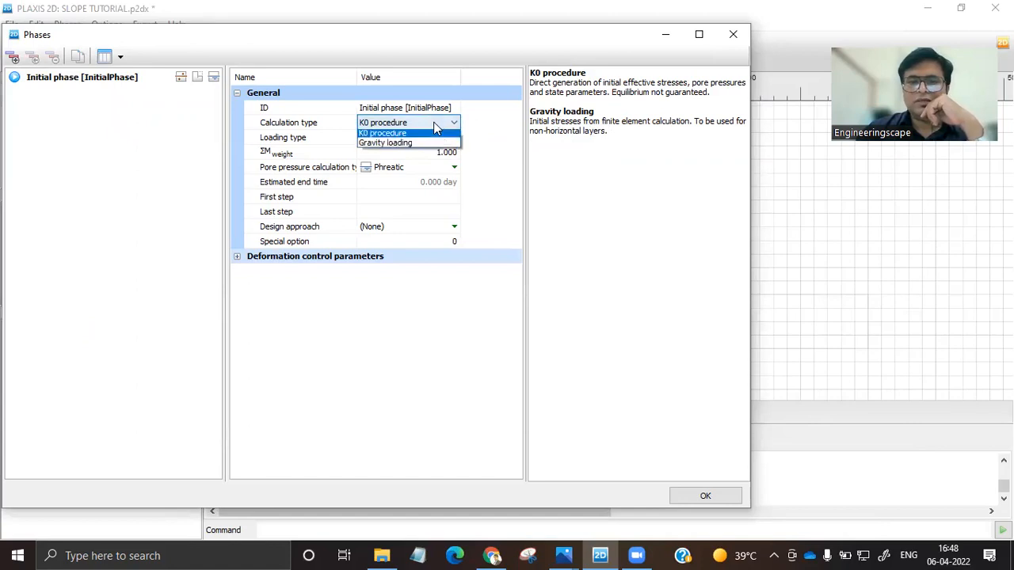
{"action": "left_click", "coordinate": [392, 144]}
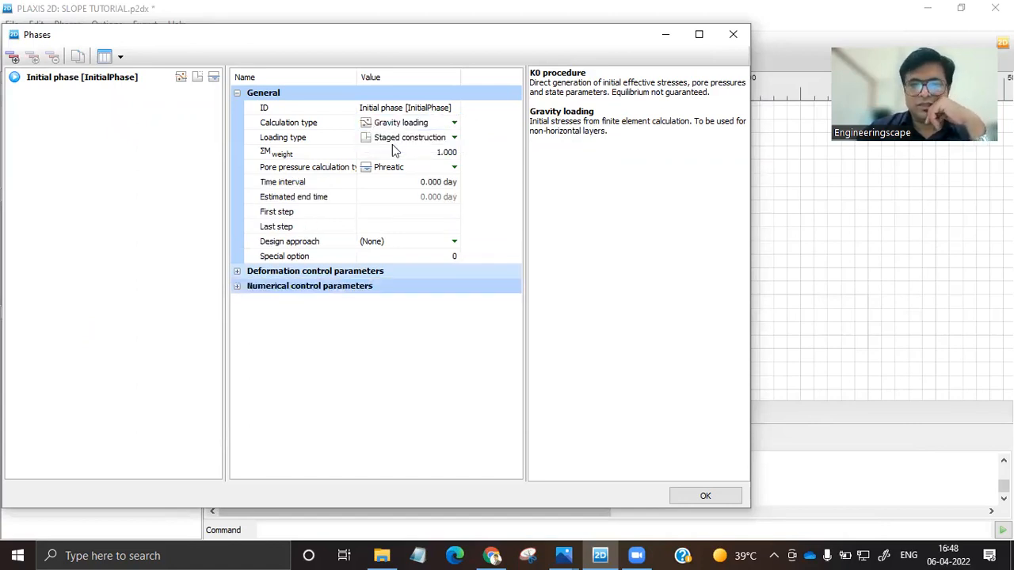
{"action": "left_click", "coordinate": [701, 493]}
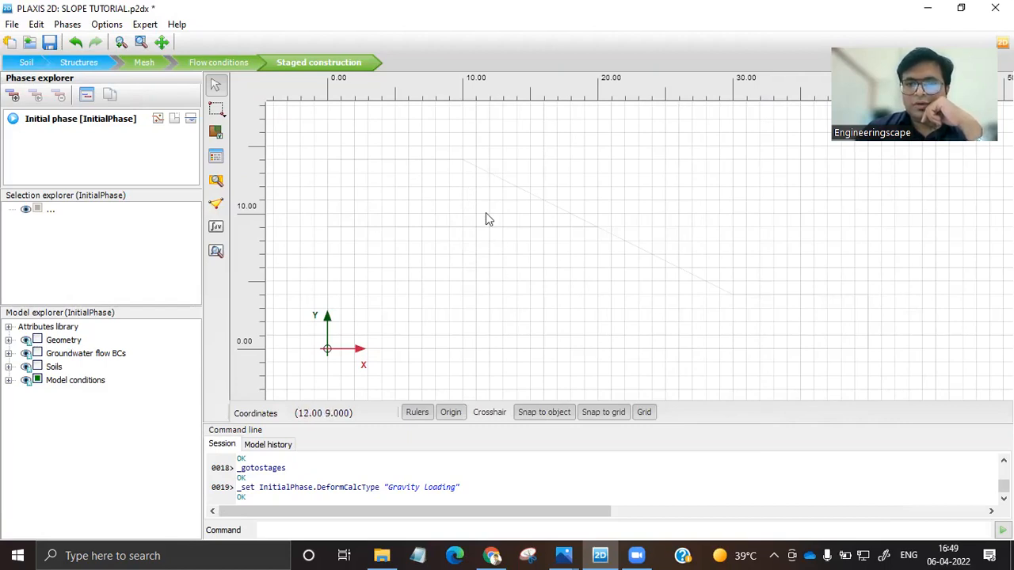
Activate the lower and upper soil polygons in the initial phase.
{"action": "right_click", "coordinate": [497, 272]}
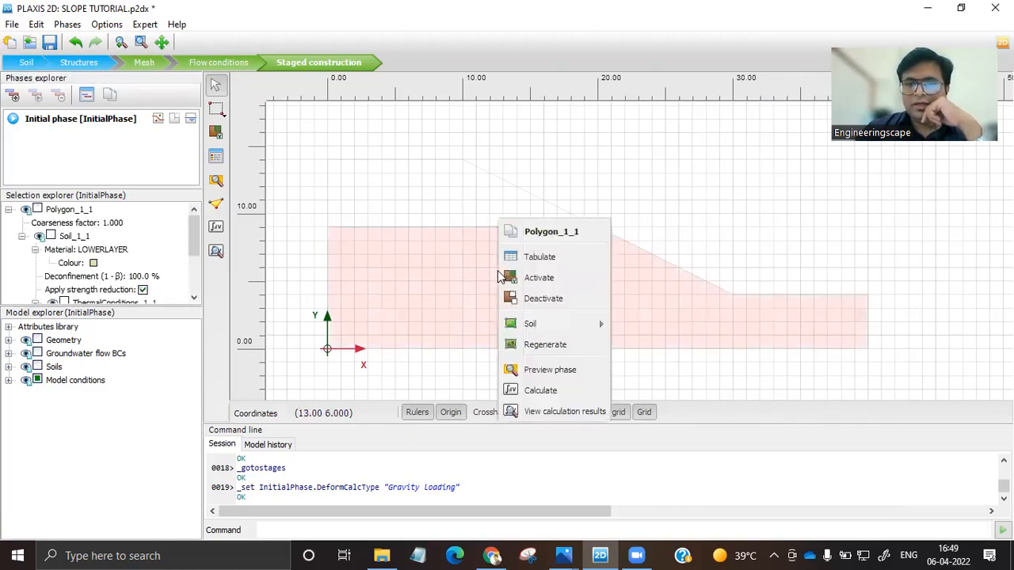
{"action": "left_click", "coordinate": [541, 284]}
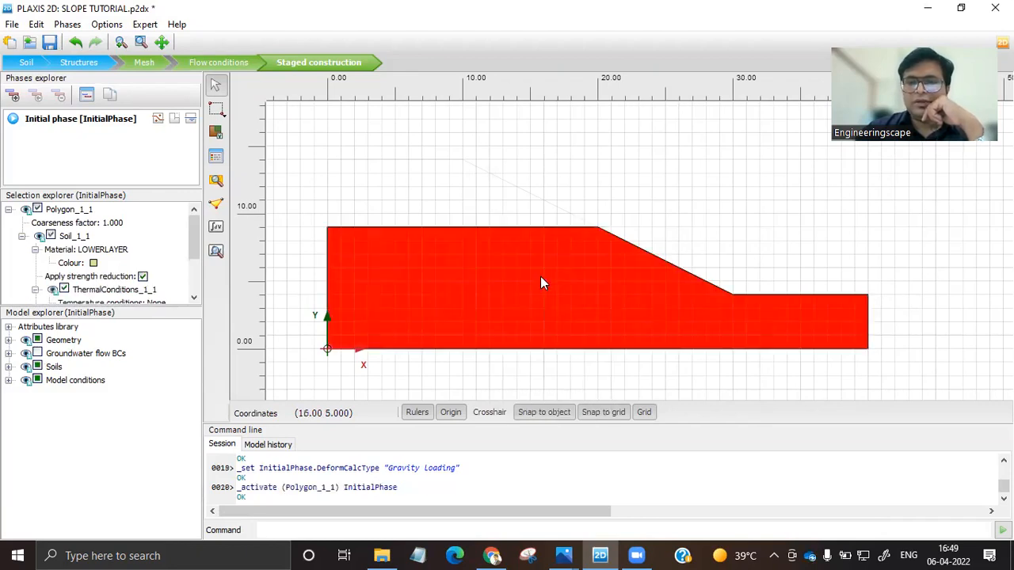
{"action": "left_click", "coordinate": [438, 190]}
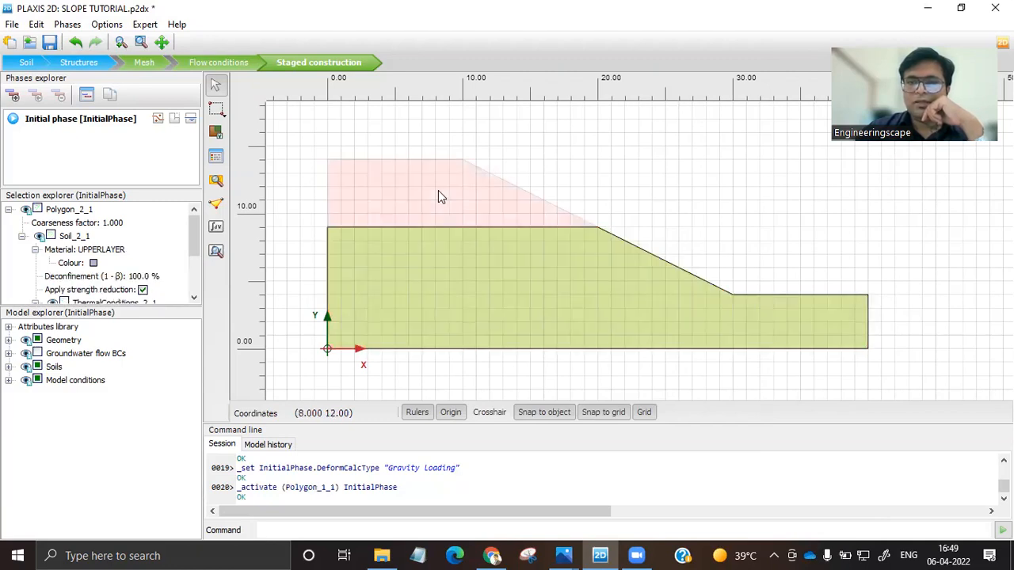
{"action": "right_click", "coordinate": [438, 190]}
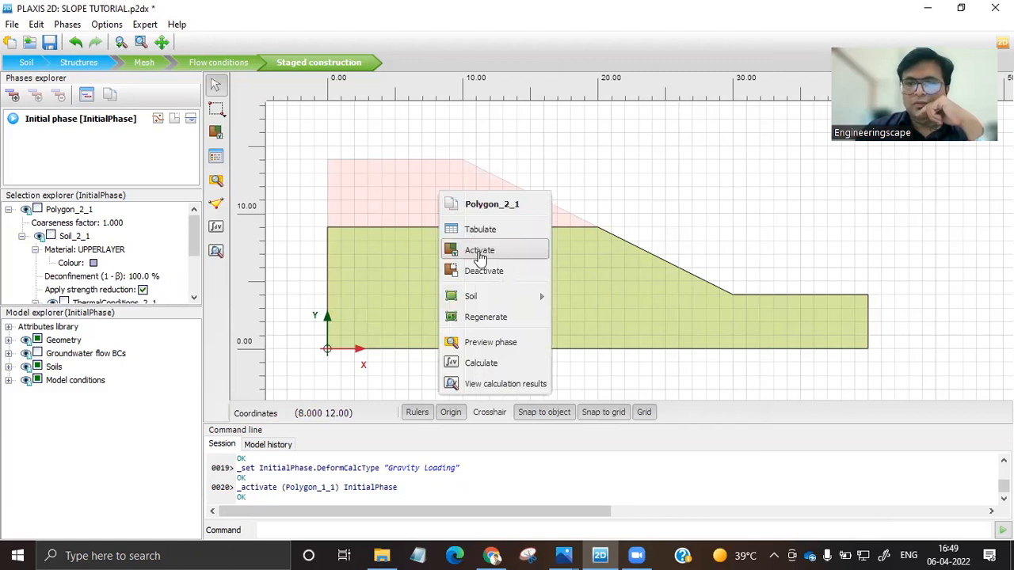
{"action": "left_click", "coordinate": [480, 252]}
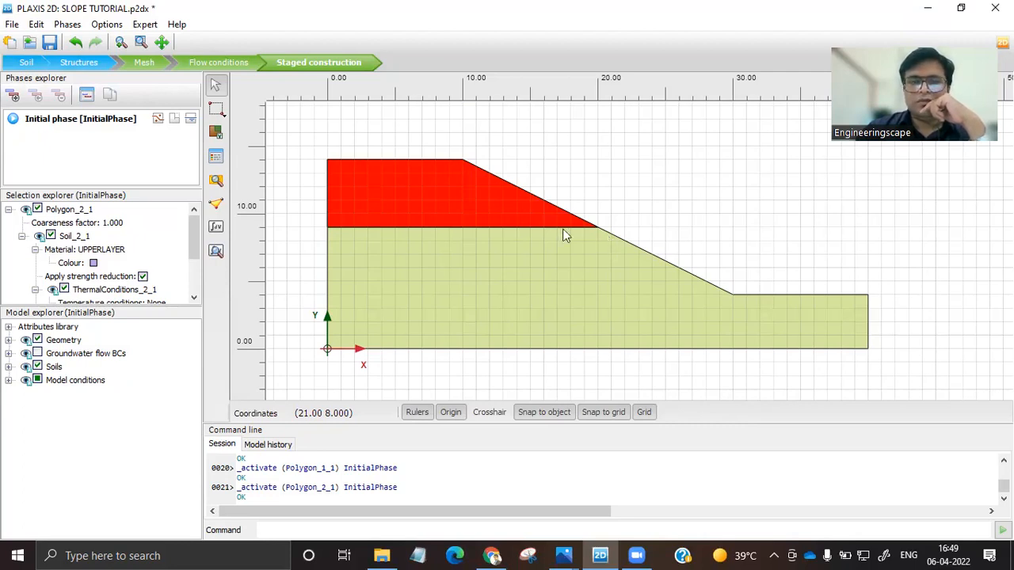
Add a calculation phase starting from the initial phase, name it DEFORMATION and use the Plastic calculation type.
{"action": "left_click", "coordinate": [13, 97]}
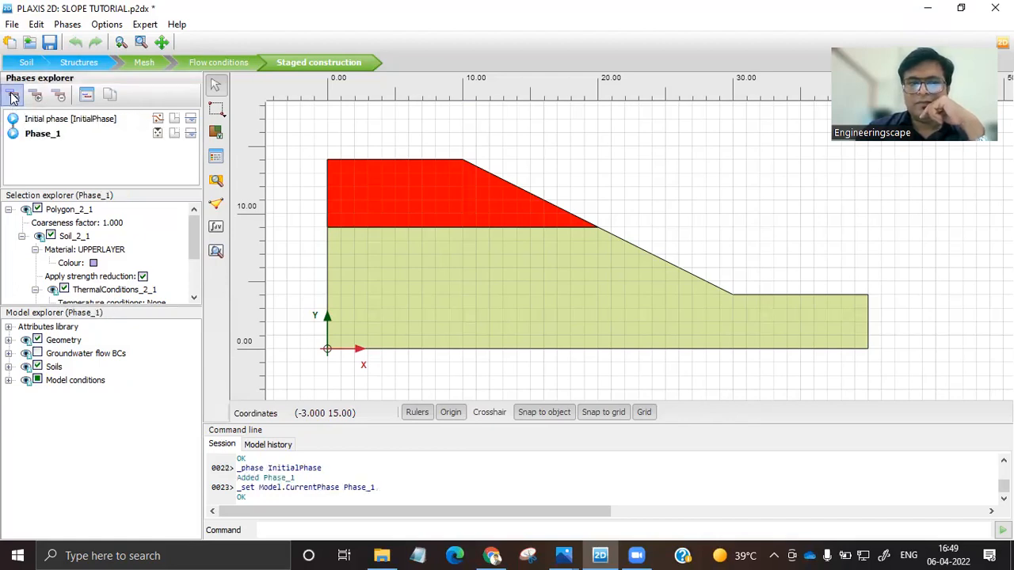
{"action": "double_click", "coordinate": [55, 140]}
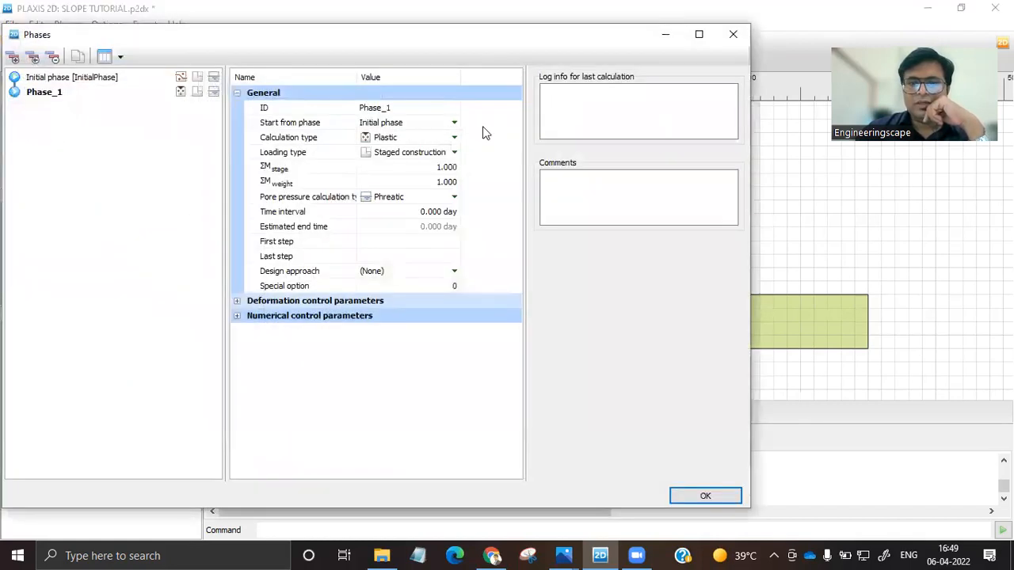
{"action": "left_click", "coordinate": [400, 108]}
{"action": "type", "text": "DEFORMATION"}
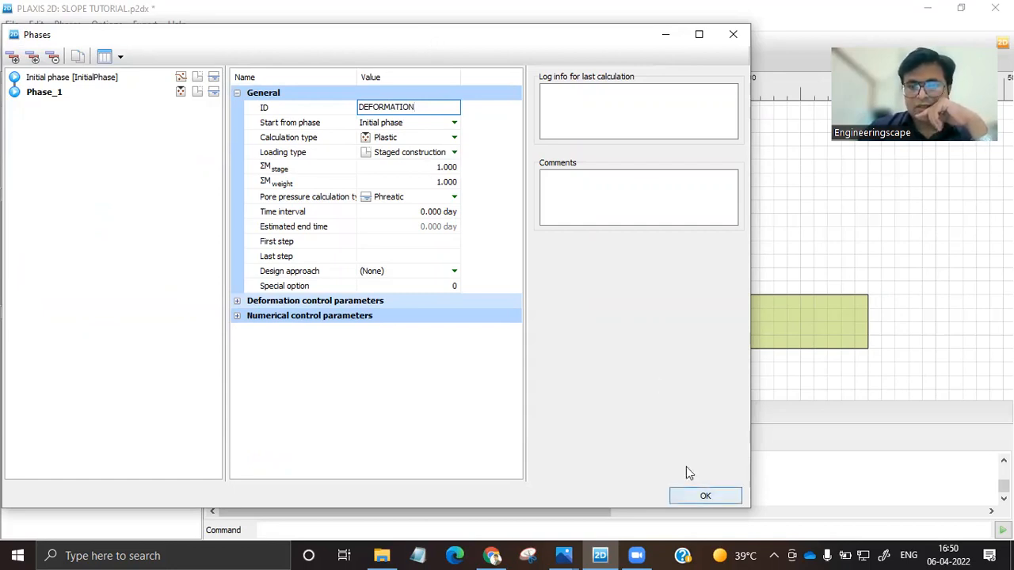
{"action": "left_click", "coordinate": [410, 142]}
{"action": "left_click", "coordinate": [407, 142]}
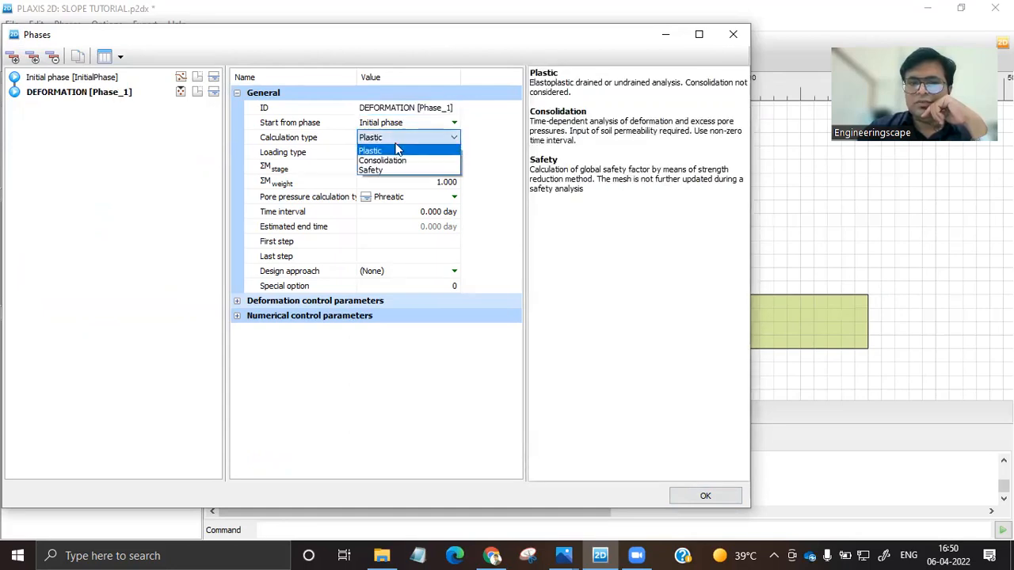
{"action": "left_click", "coordinate": [384, 151]}
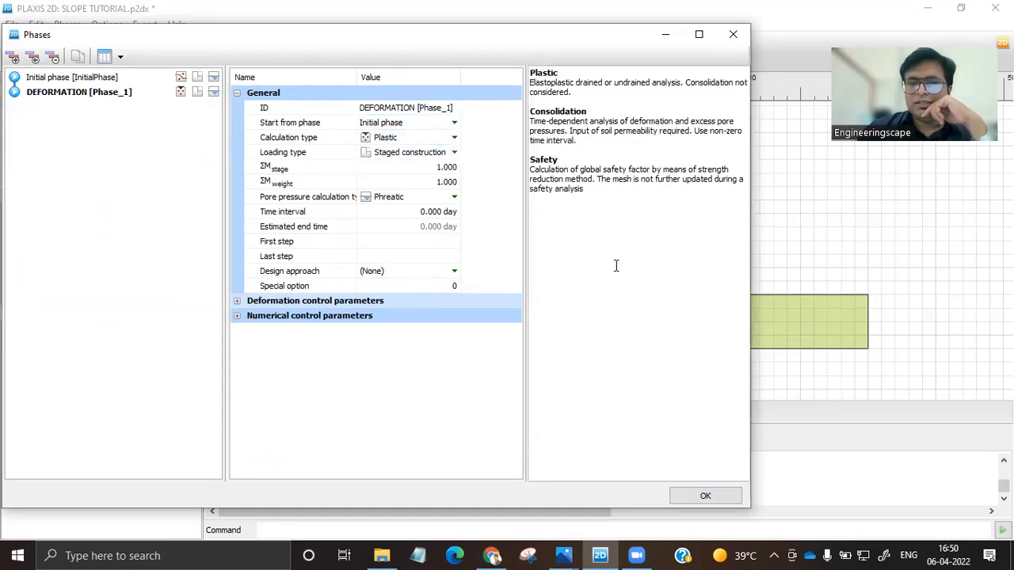
{"action": "left_click", "coordinate": [704, 496]}
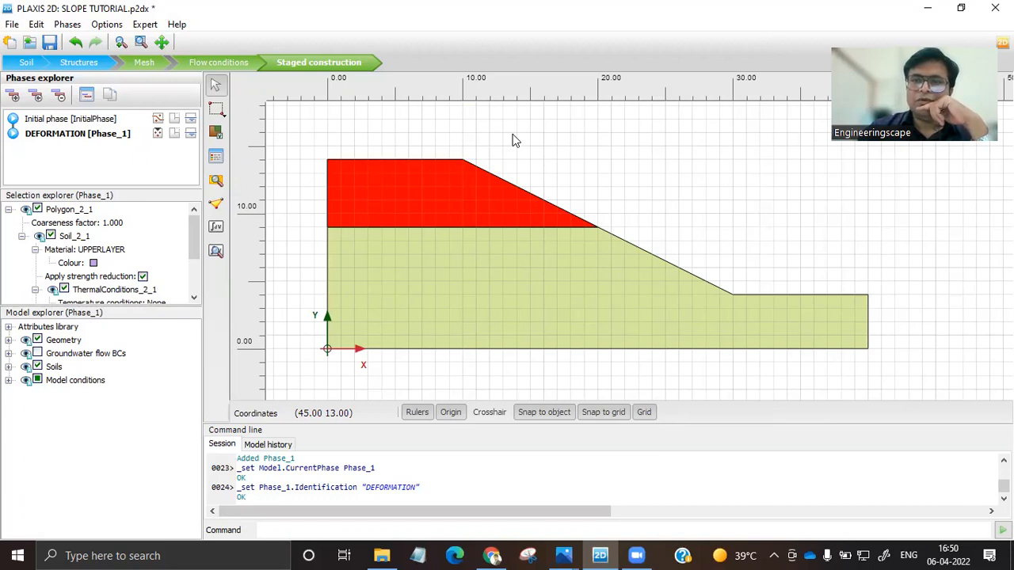
Add a second phase starting from the initial phase, name it FS and set its calculation type to Safety.
{"action": "left_click", "coordinate": [47, 124]}
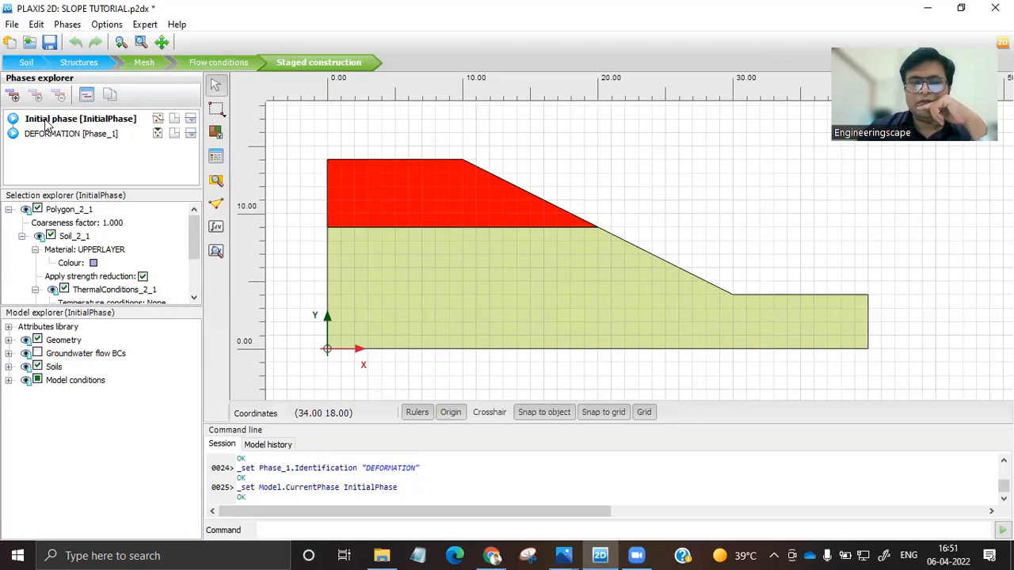
{"action": "left_click", "coordinate": [12, 96]}
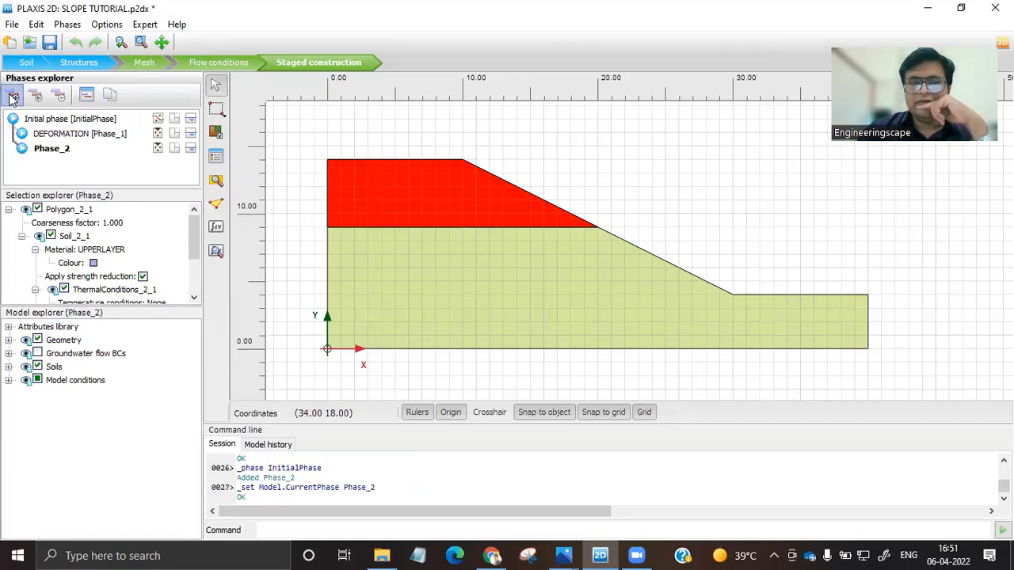
{"action": "double_click", "coordinate": [51, 151]}
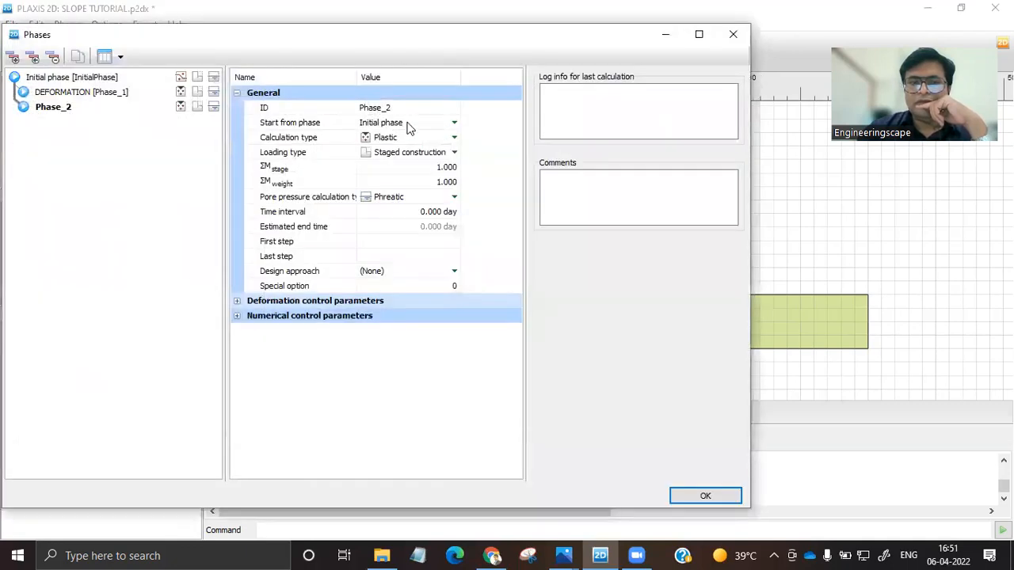
{"action": "left_click", "coordinate": [391, 111]}
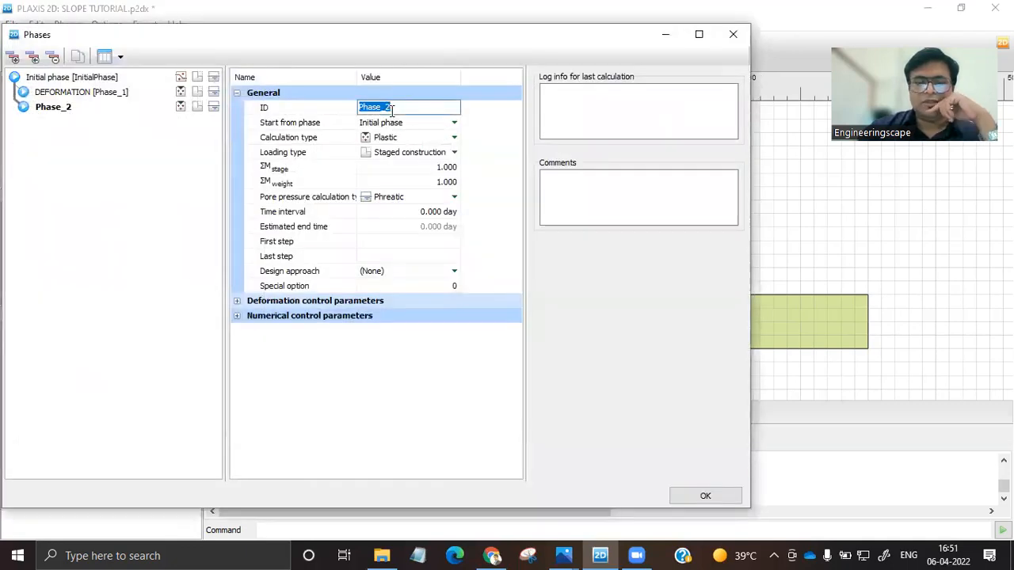
{"action": "type", "text": "FS"}
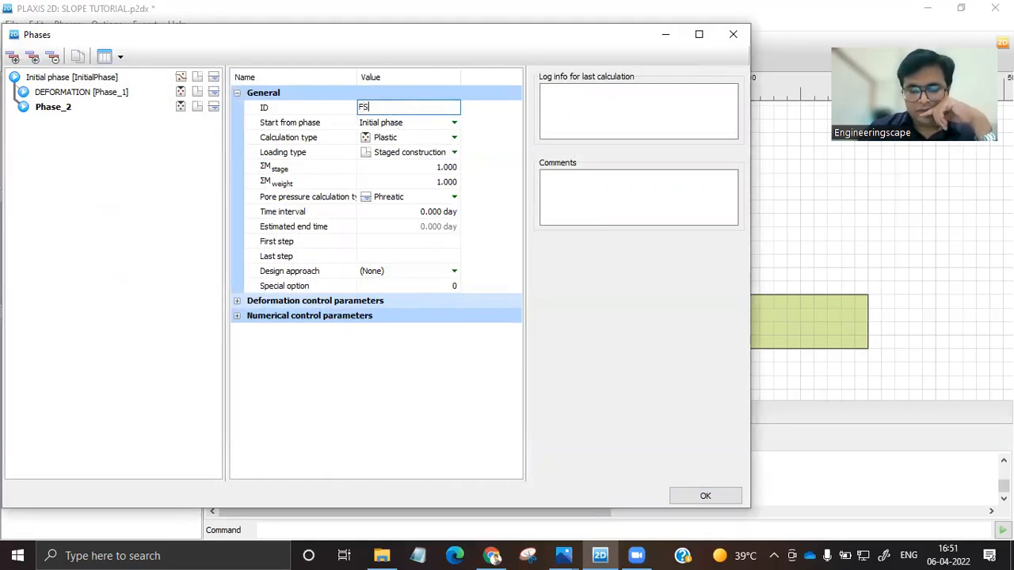
{"action": "left_click", "coordinate": [404, 138]}
{"action": "left_click", "coordinate": [399, 138]}
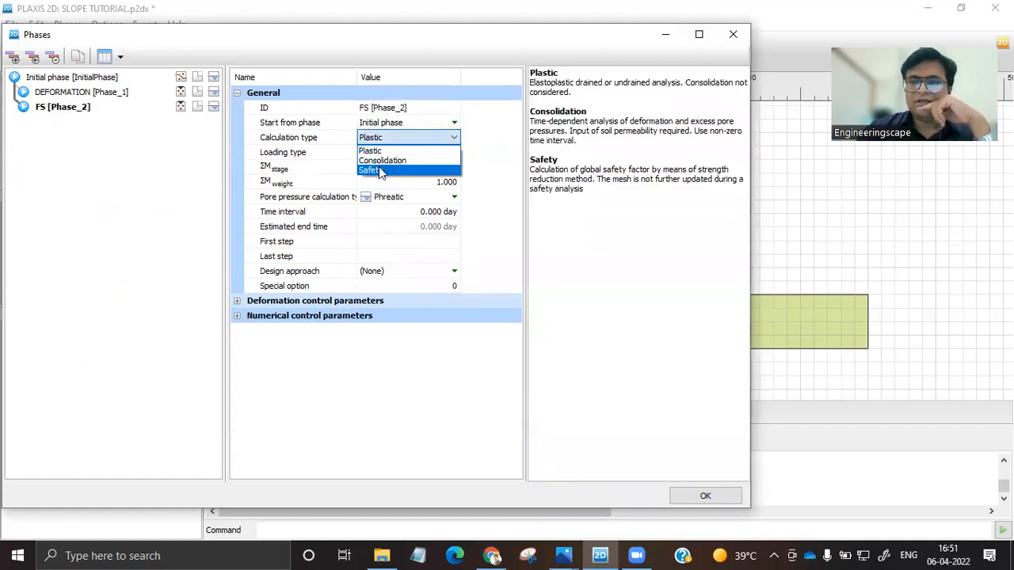
{"action": "left_click", "coordinate": [380, 171]}
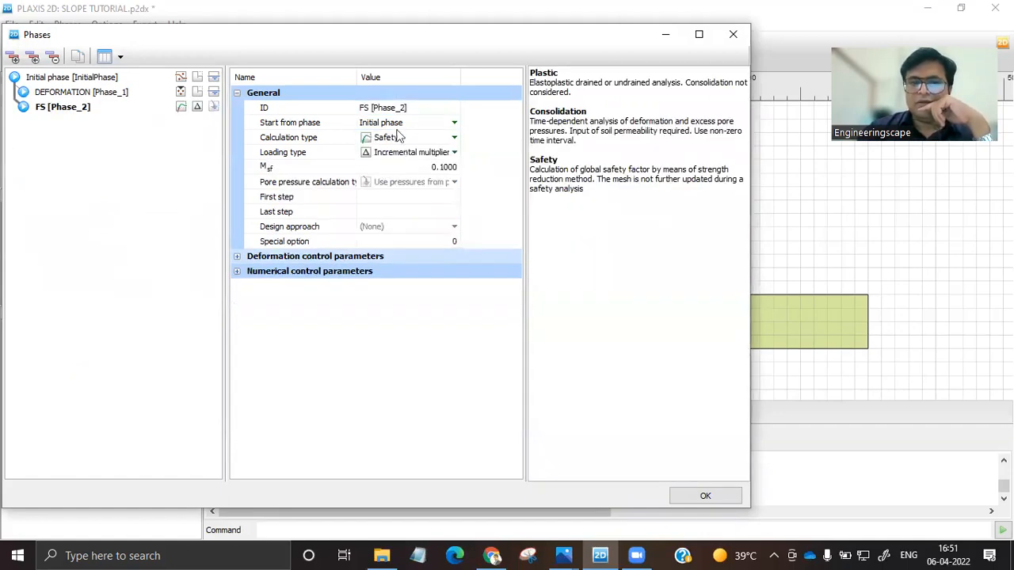
{"action": "left_click", "coordinate": [688, 496]}
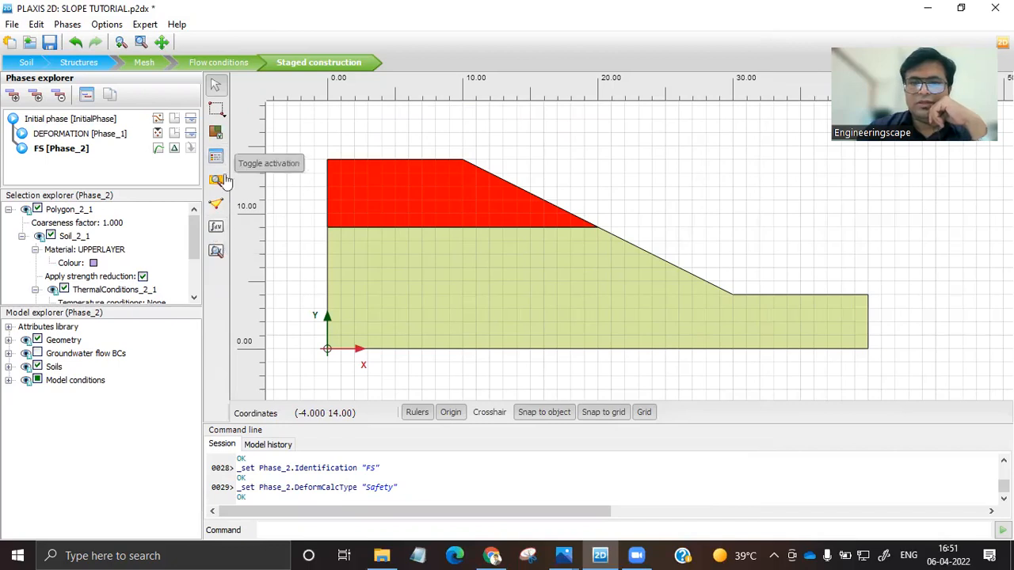
Calculate the phases without selecting curve points, and open the FS results in PLAXIS 2D Output, dismissing the news feed.
{"action": "left_click", "coordinate": [219, 229]}
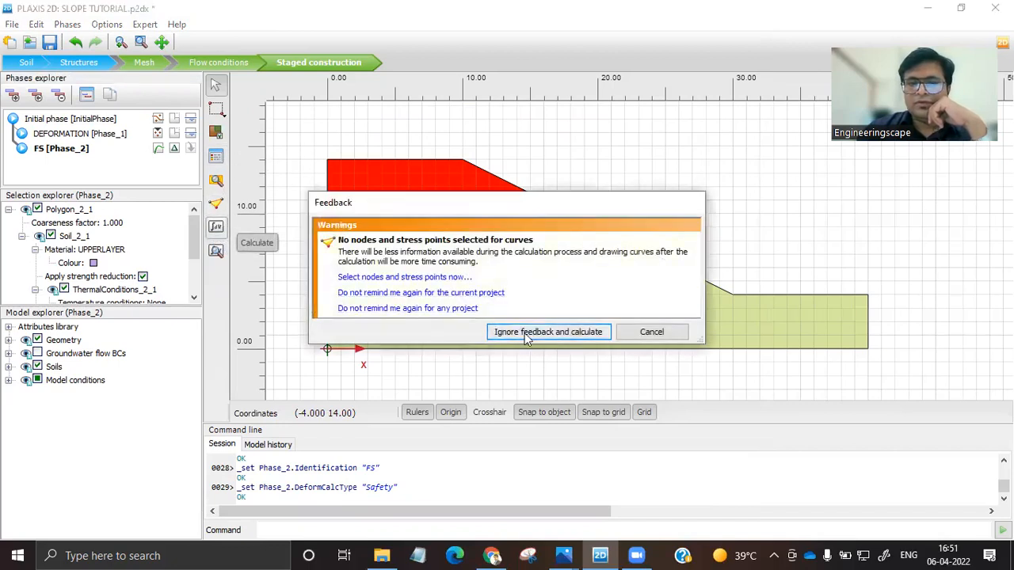
{"action": "left_click", "coordinate": [526, 333]}
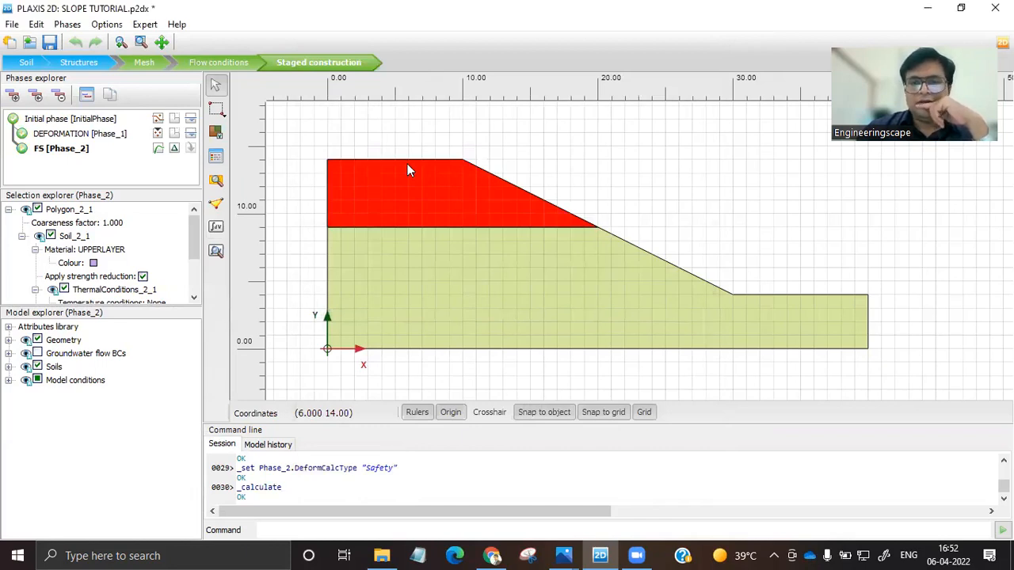
{"action": "left_click", "coordinate": [217, 252]}
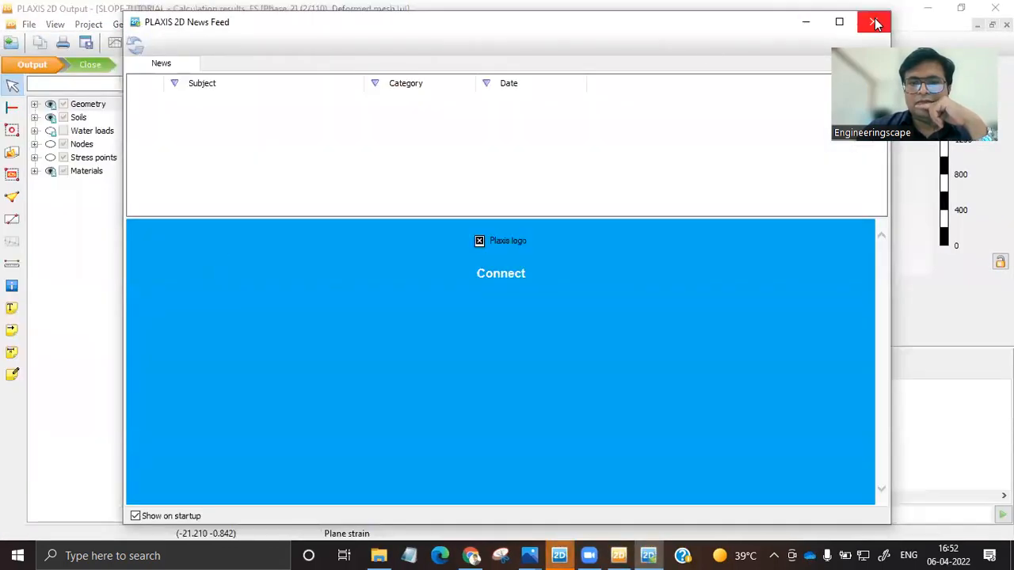
{"action": "left_click", "coordinate": [874, 22]}
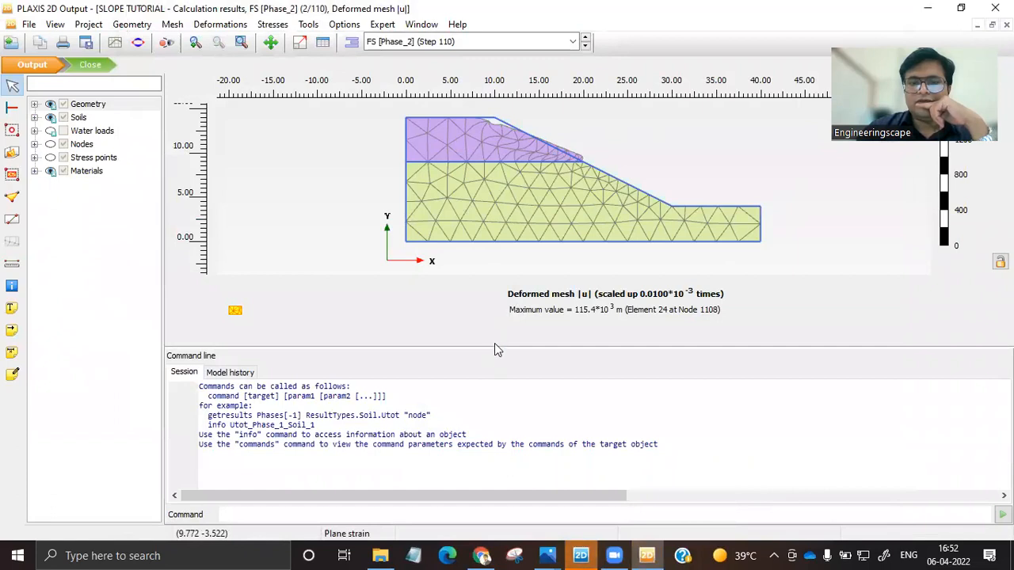
Enlarge the deformed mesh plot by shrinking the command line area, and display the FS phase result.
{"action": "left_click_drag", "start_coordinate": [495, 346], "coordinate": [475, 474]}
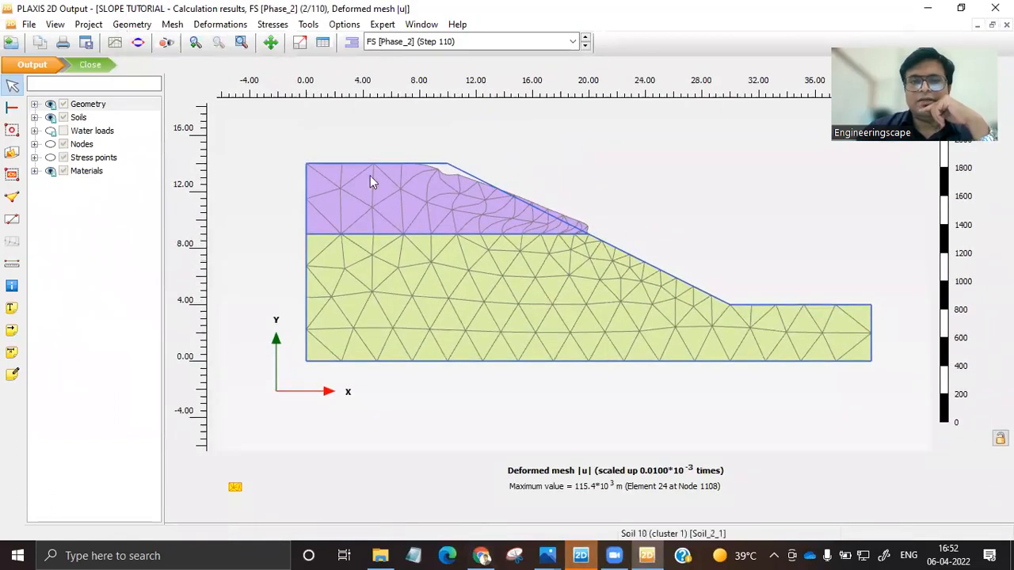
{"action": "left_click", "coordinate": [403, 45]}
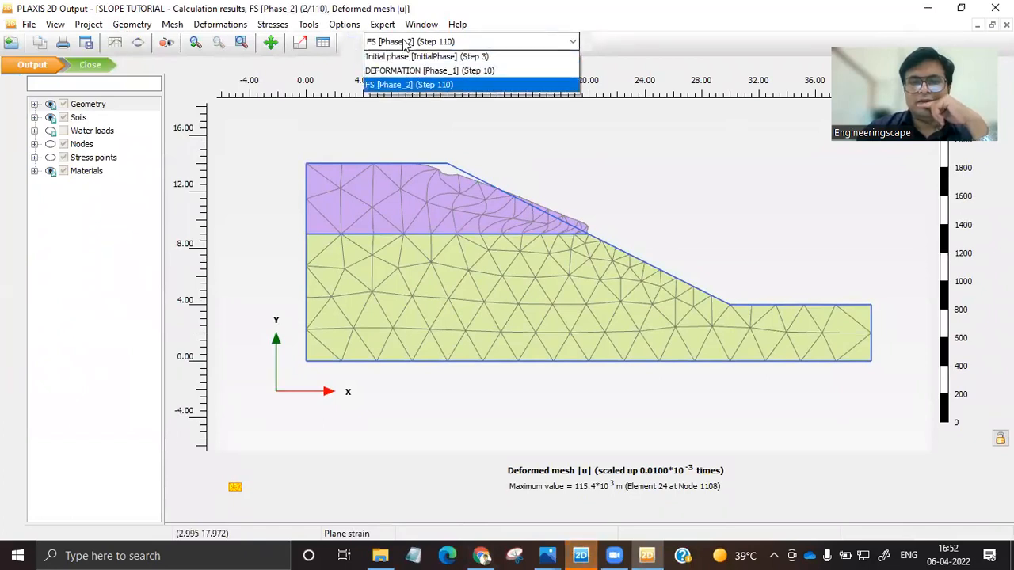
{"action": "left_click", "coordinate": [396, 88]}
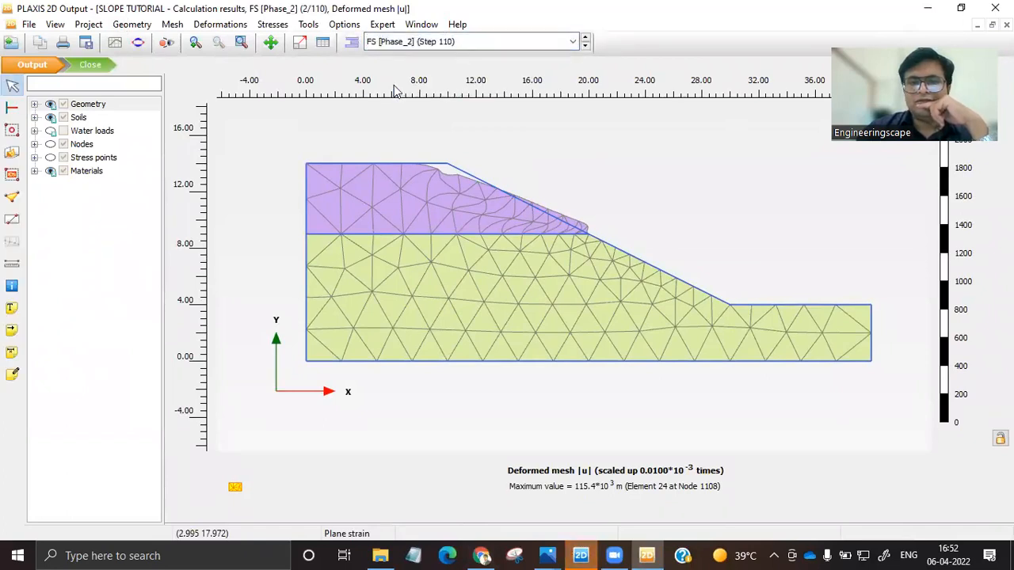
Display the total displacements |u| contour plot for the FS phase.
{"action": "left_click", "coordinate": [220, 25]}
{"action": "mouse_move", "coordinate": [301, 70]}
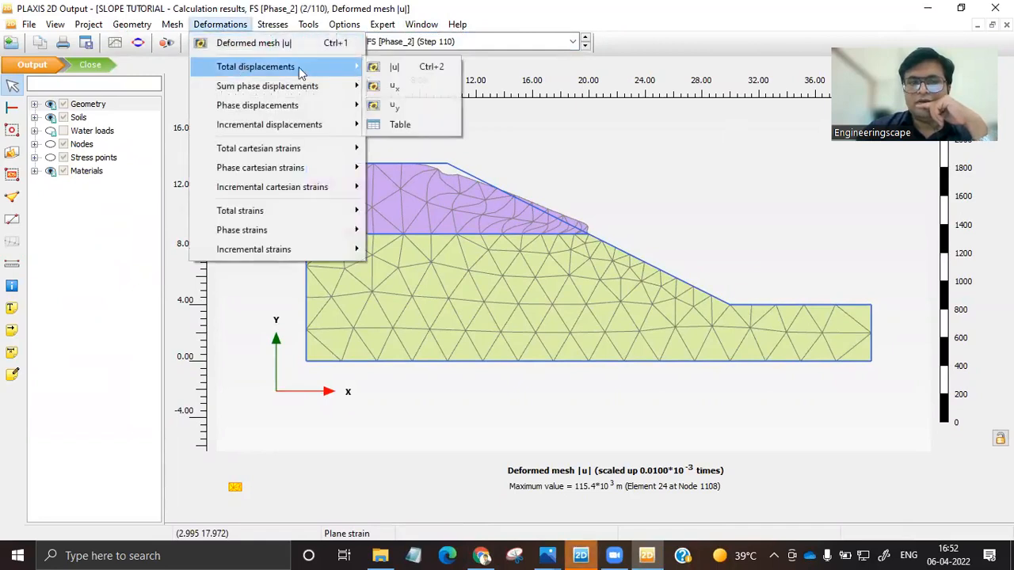
{"action": "left_click", "coordinate": [400, 69]}
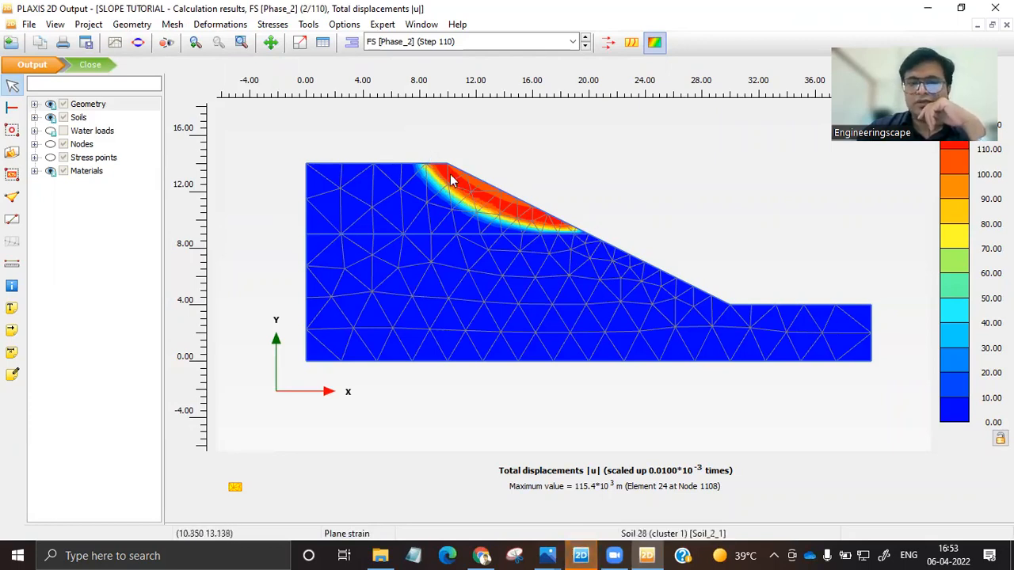
Switch the total displacements plot to the DEFORMATION phase and examine the contours in the slope.
{"action": "left_click", "coordinate": [502, 41]}
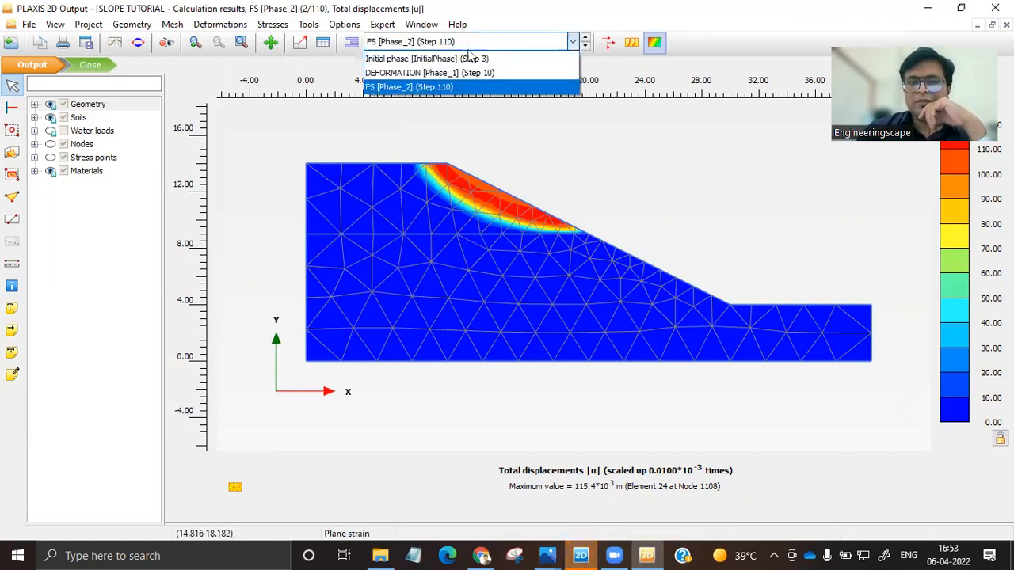
{"action": "left_click", "coordinate": [408, 73]}
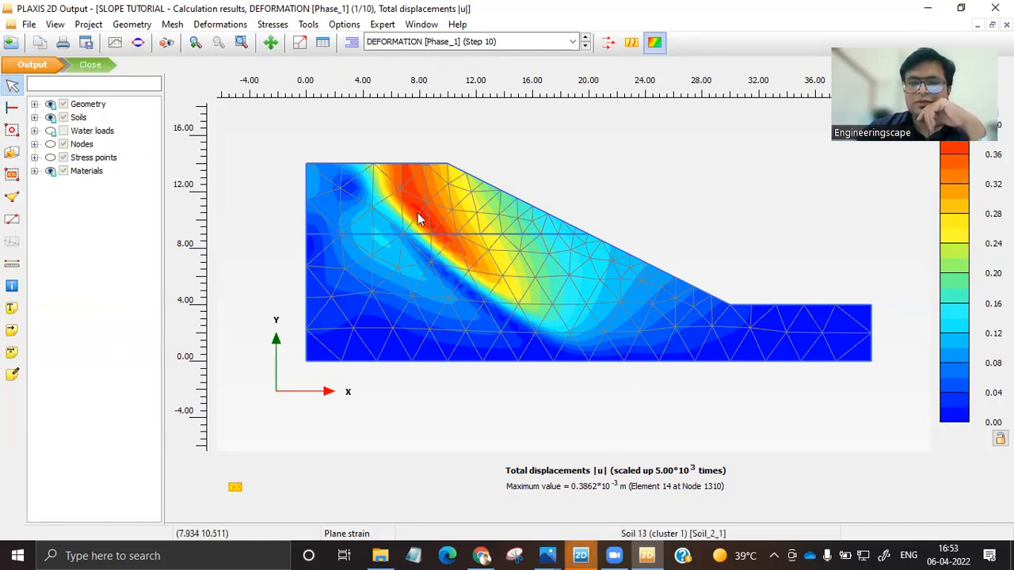
{"action": "scroll", "coordinate": [417, 213], "scroll_direction": "up", "scroll_amount": 2}
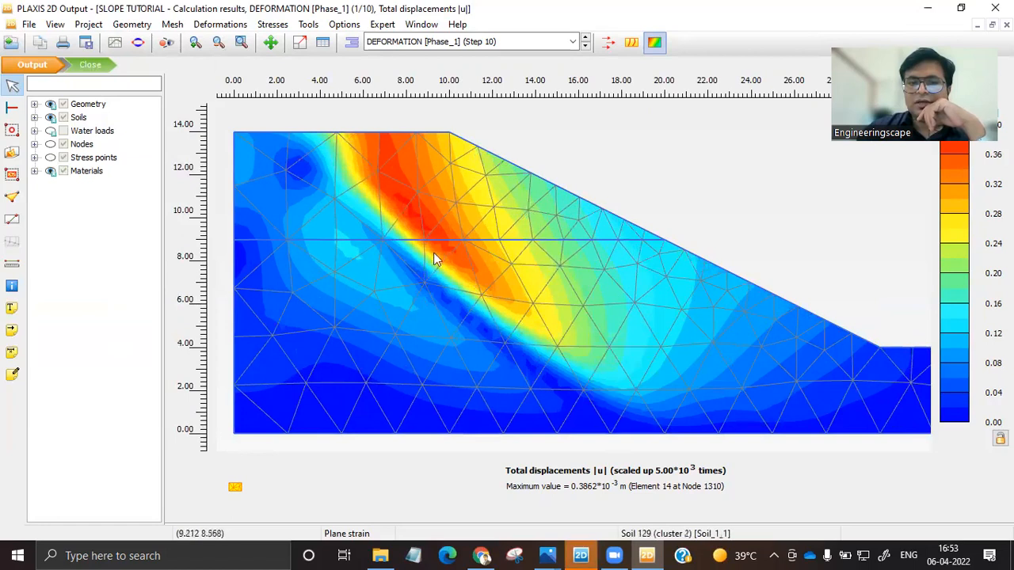
{"action": "scroll", "coordinate": [408, 212], "scroll_direction": "down", "scroll_amount": 1}
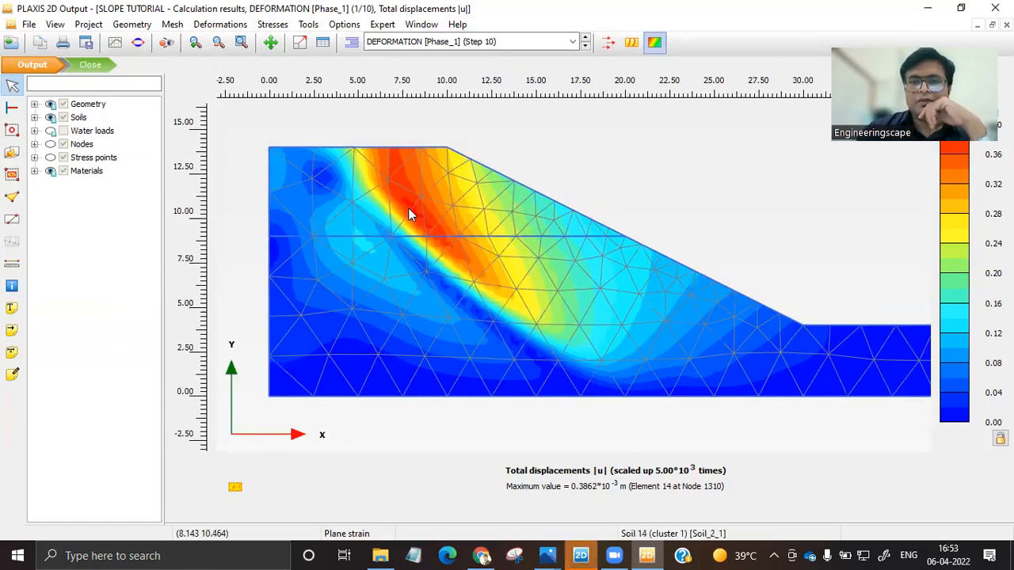
{"action": "scroll", "coordinate": [408, 213], "scroll_direction": "down", "scroll_amount": 1}
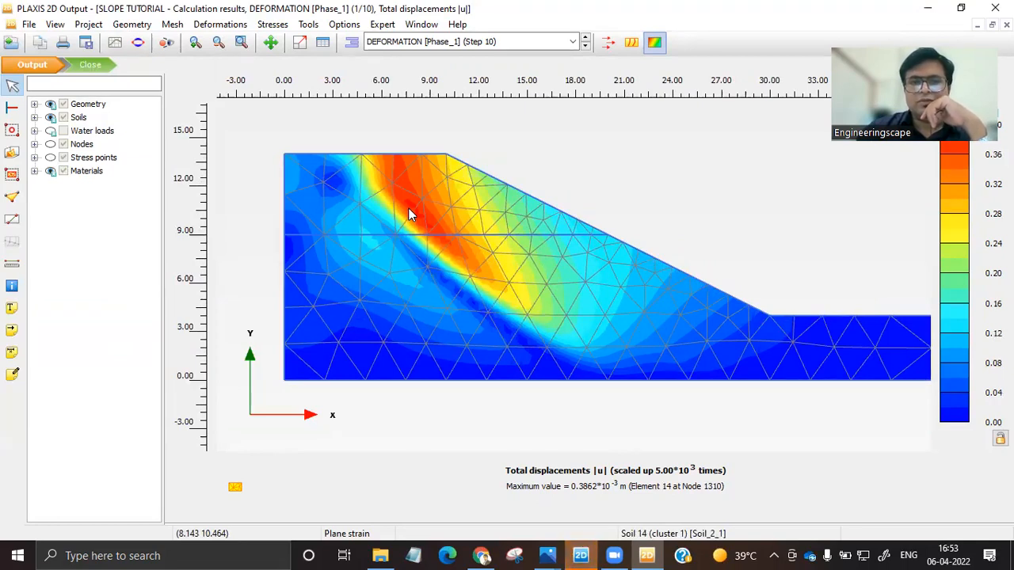
Return to the FS phase results and create a new curve with Step on the X-axis and the multiplier ΣMsf on the Y-axis.
{"action": "left_click", "coordinate": [461, 42]}
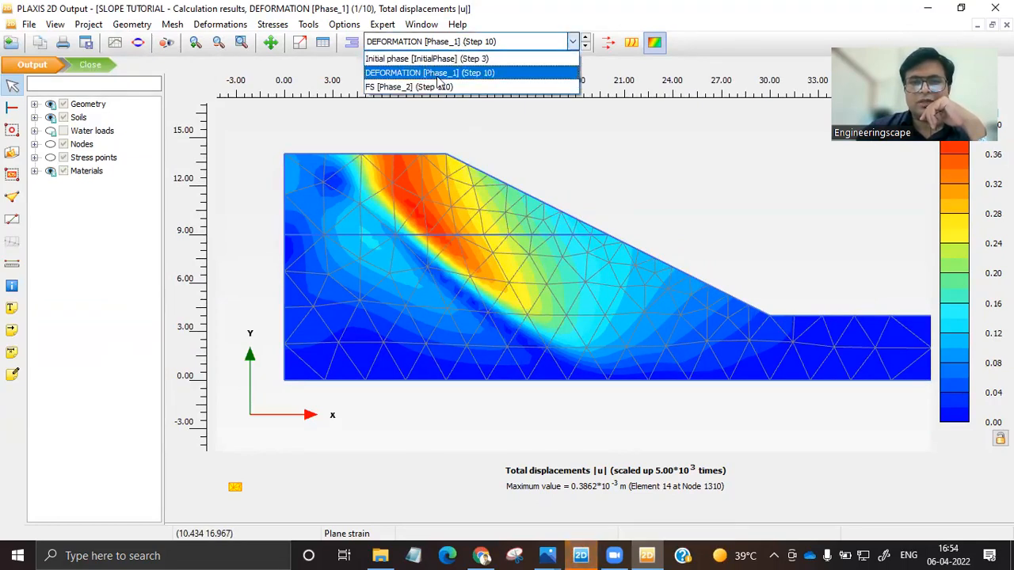
{"action": "left_click", "coordinate": [415, 88]}
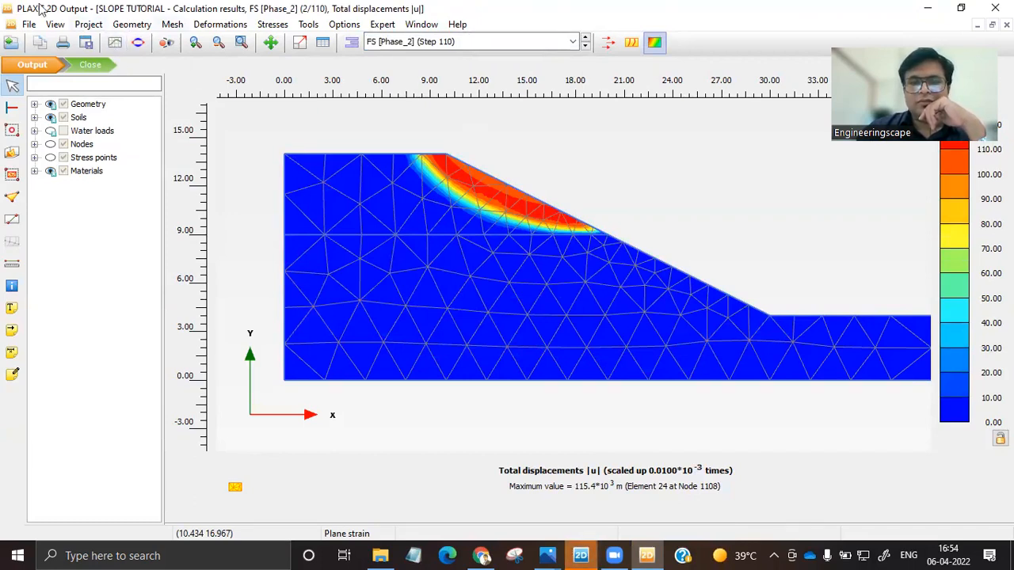
{"action": "left_click", "coordinate": [117, 48]}
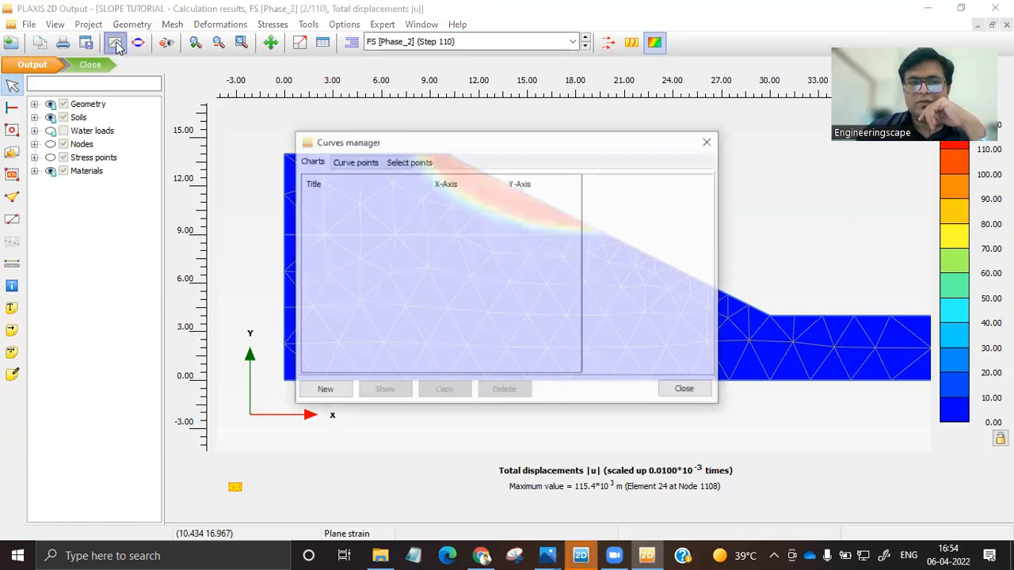
{"action": "left_click", "coordinate": [322, 390]}
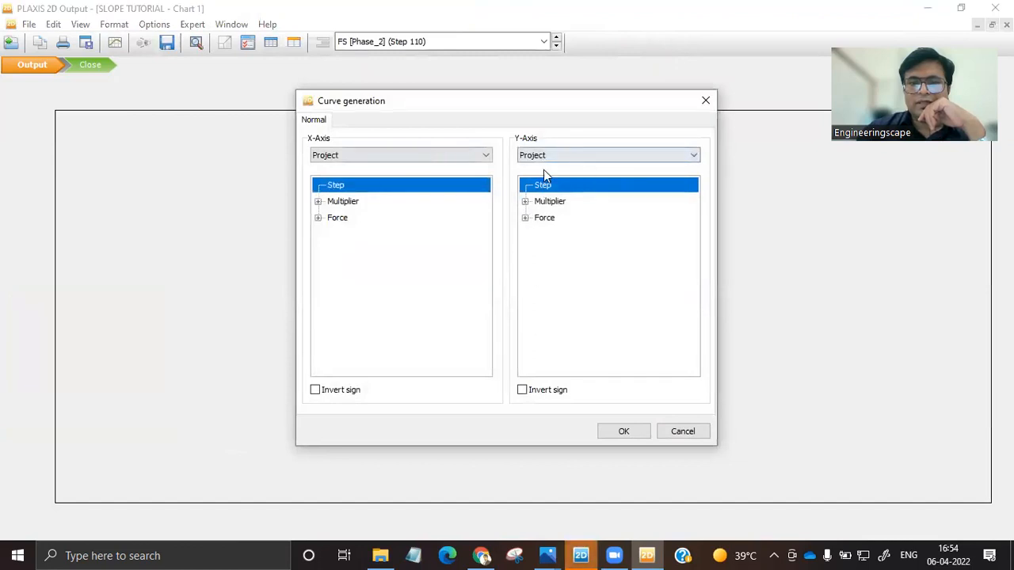
{"action": "left_click", "coordinate": [525, 202]}
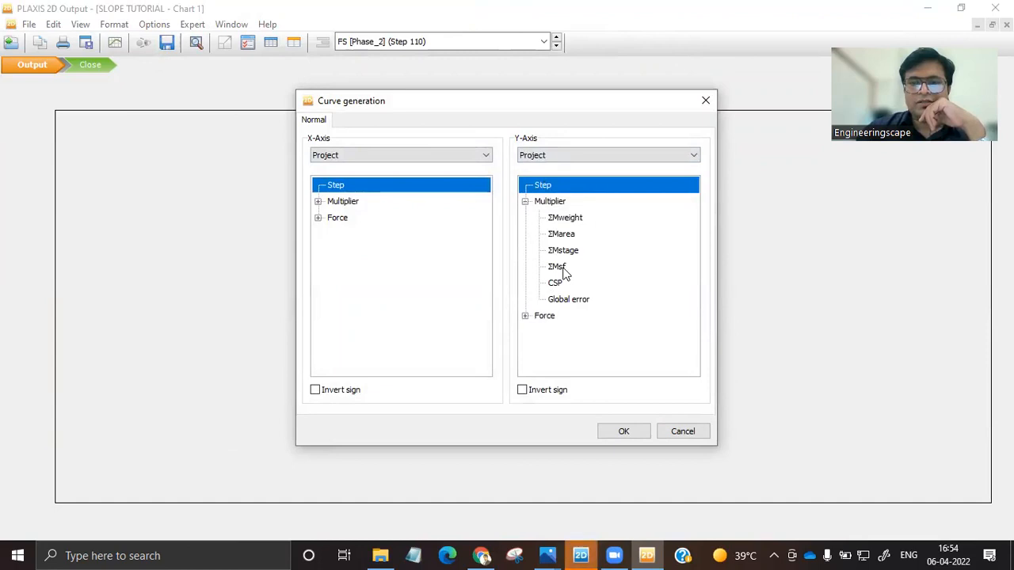
{"action": "left_click", "coordinate": [556, 267]}
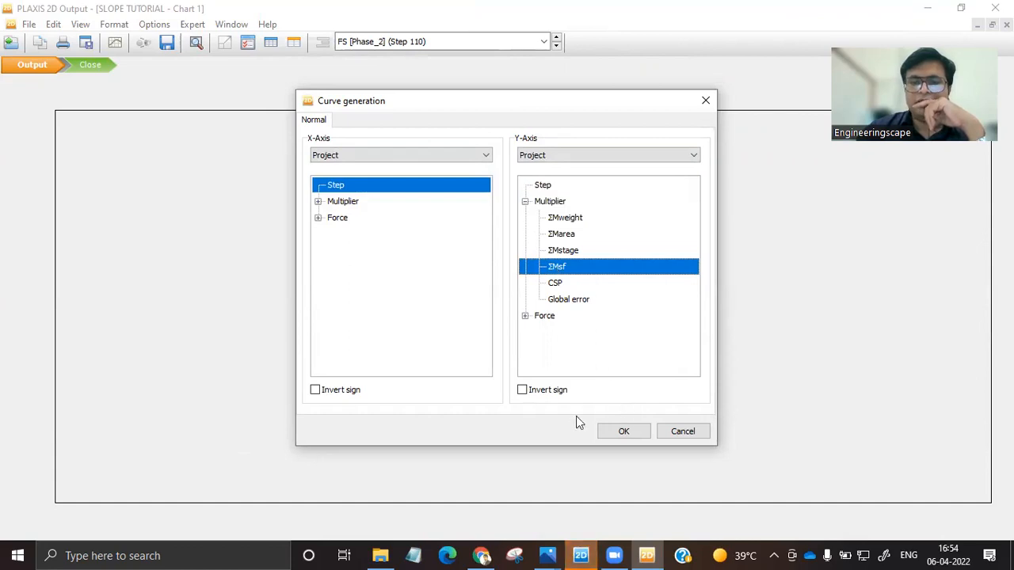
{"action": "left_click", "coordinate": [633, 436]}
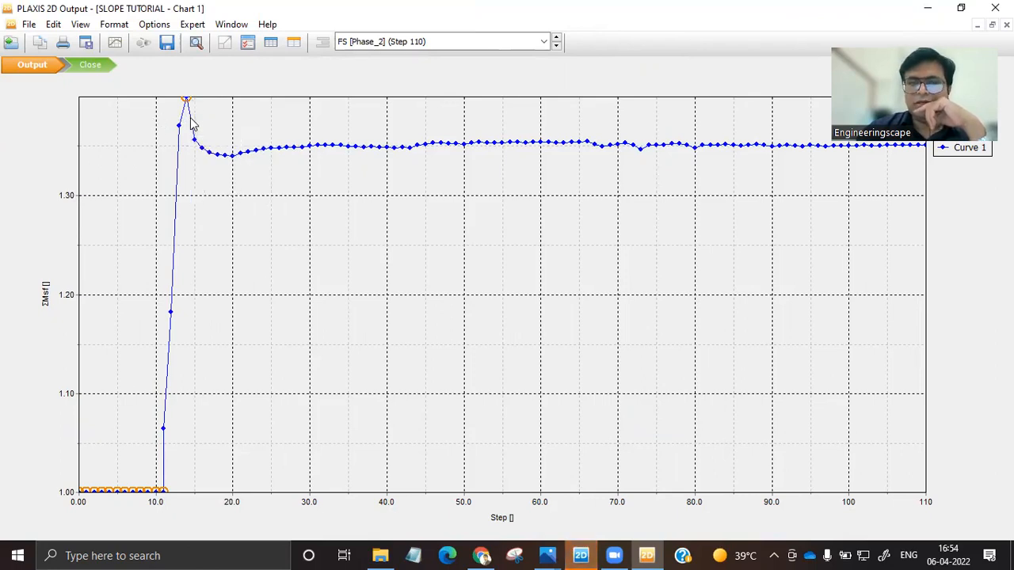
Check the ΣMsf values in the curve's points table through to the final calculation steps, and close the table.
{"action": "mouse_move", "coordinate": [185, 103]}
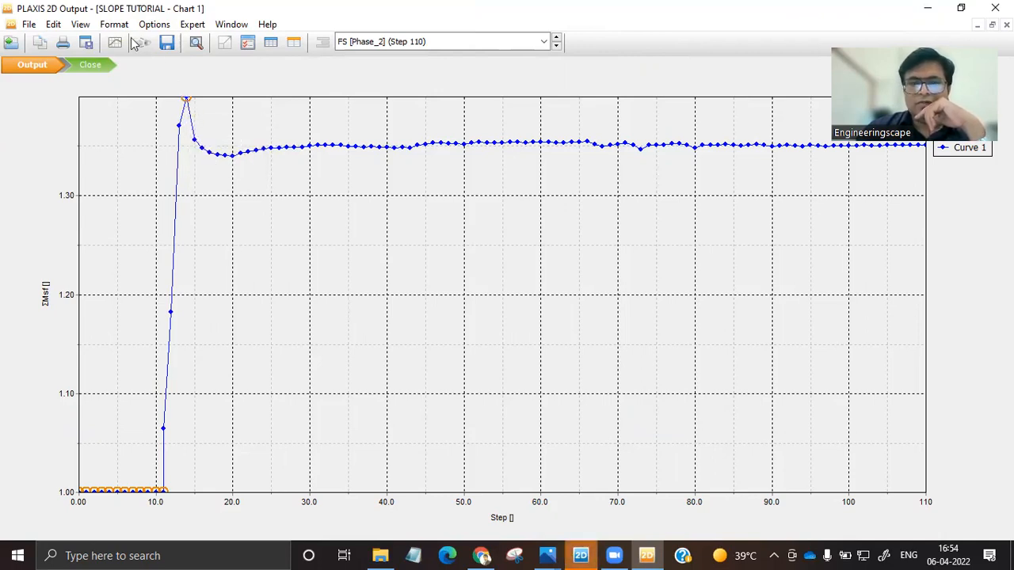
{"action": "left_click", "coordinate": [271, 44]}
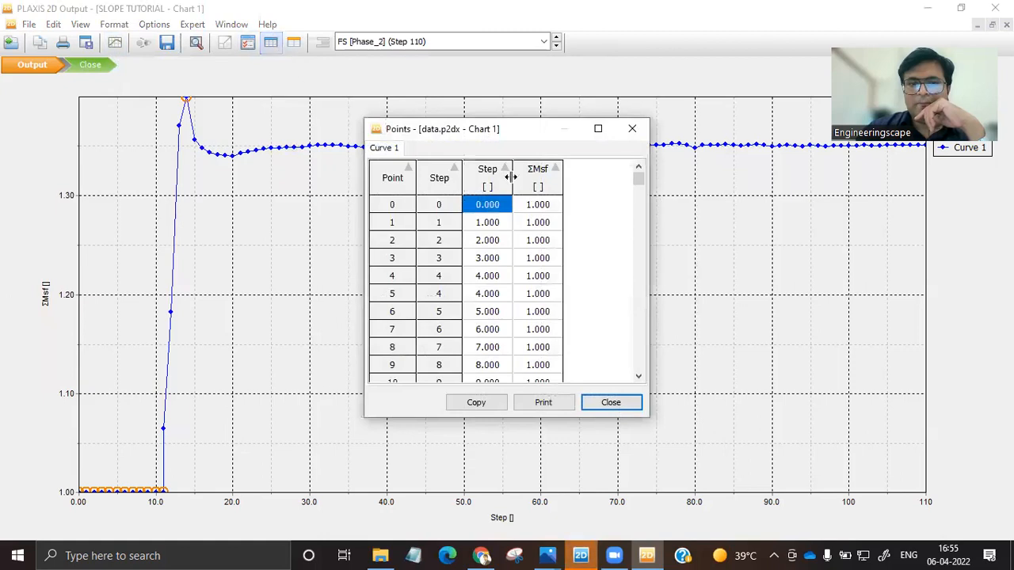
{"action": "key", "text": "Down"}
{"action": "key", "text": "Down"}
{"action": "key", "text": "Down"}
{"action": "left_click_drag", "start_coordinate": [640, 180], "coordinate": [637, 369]}
{"action": "key", "text": "Down"}
{"action": "key", "text": "Down"}
{"action": "key", "text": "Down"}
{"action": "key", "text": "Down"}
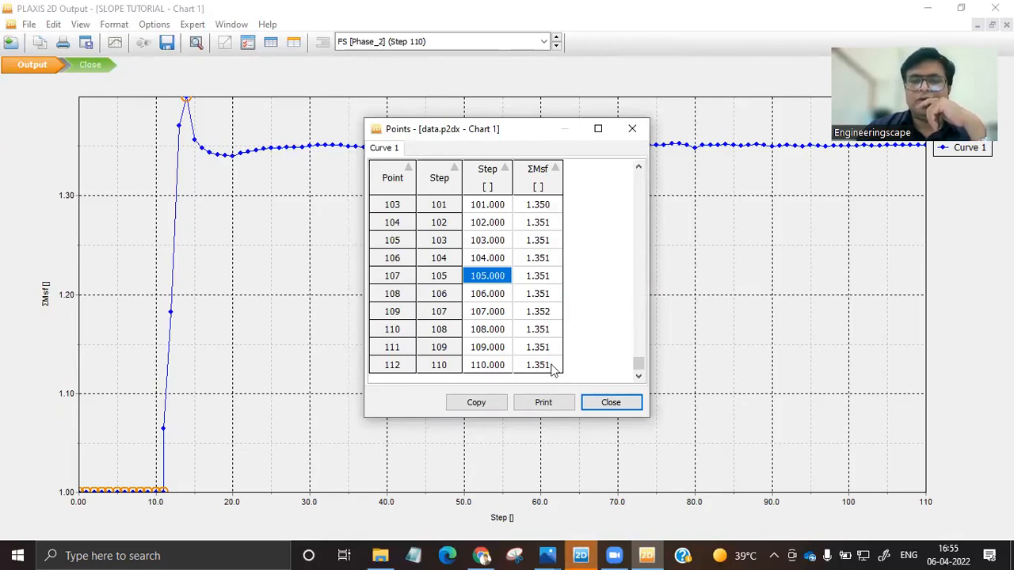
{"action": "left_click", "coordinate": [613, 404]}
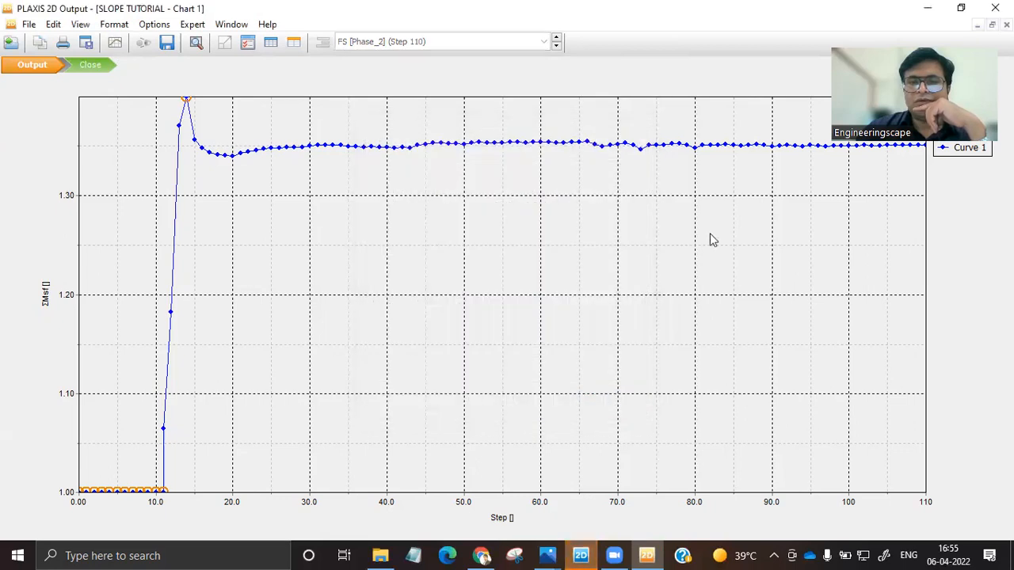
Close the Output program without saving the chart, and reopen the FS phase results from PLAXIS 2D Input, dismissing the news feed.
{"action": "left_click", "coordinate": [994, 8]}
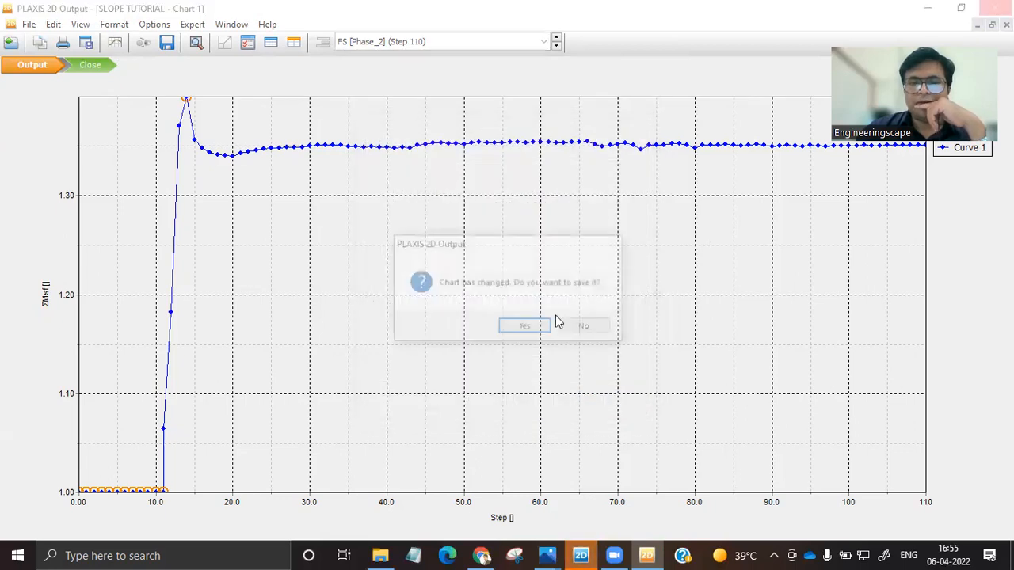
{"action": "left_click", "coordinate": [584, 326]}
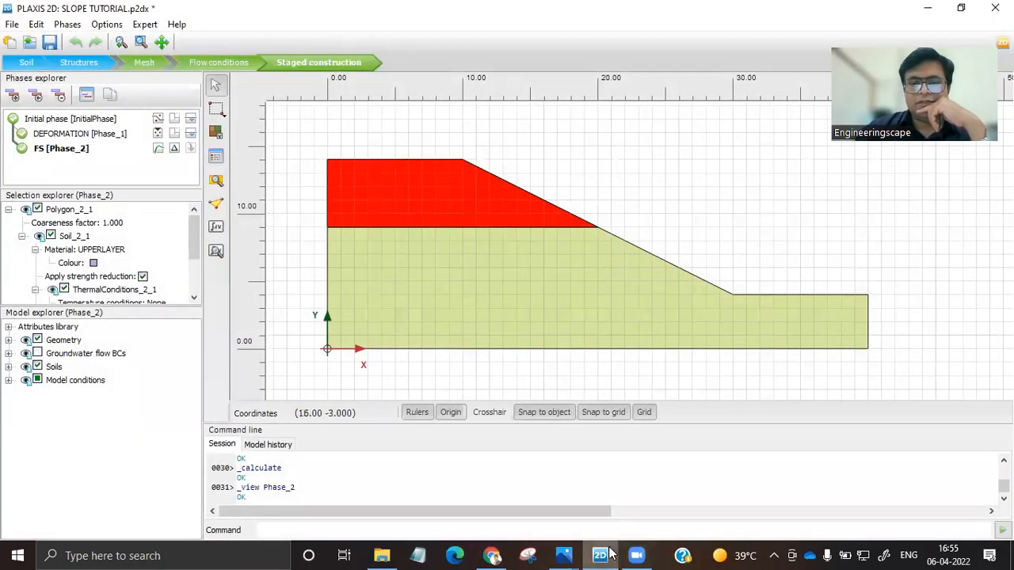
{"action": "left_click", "coordinate": [216, 251]}
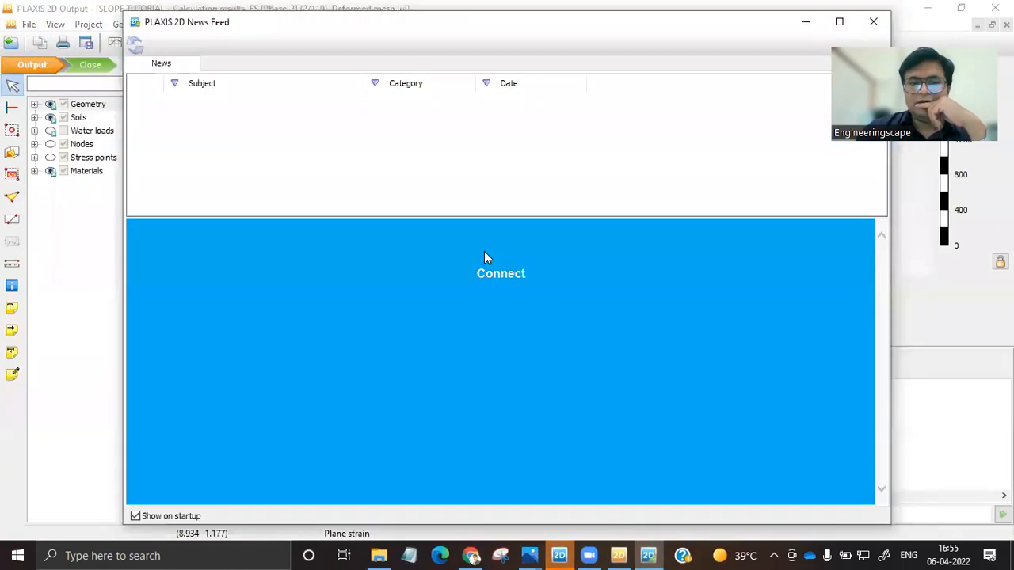
{"action": "left_click", "coordinate": [873, 24]}
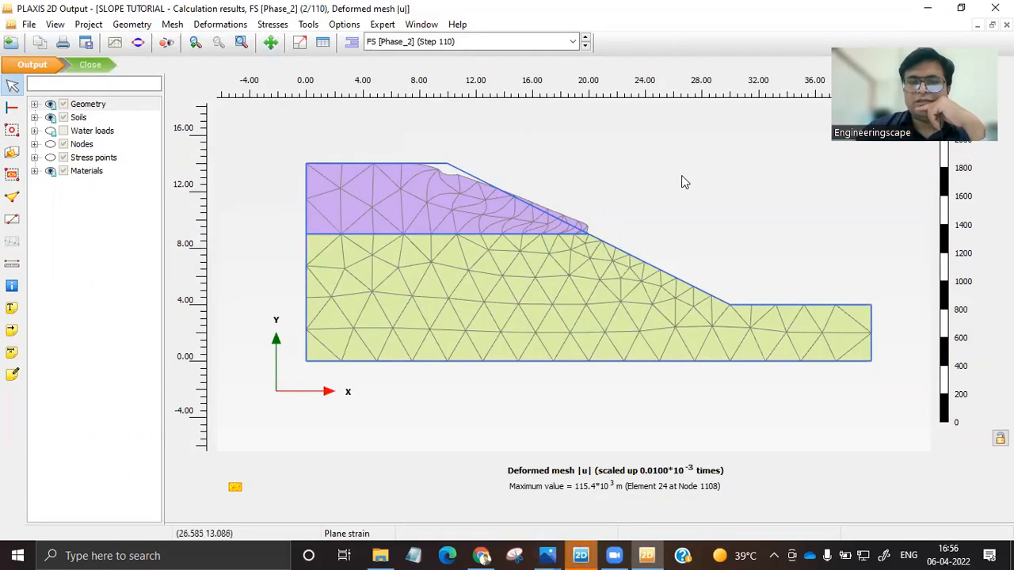
Keep the FS phase as the displayed result and show its total displacements |u| contour plot.
{"action": "left_click", "coordinate": [571, 43]}
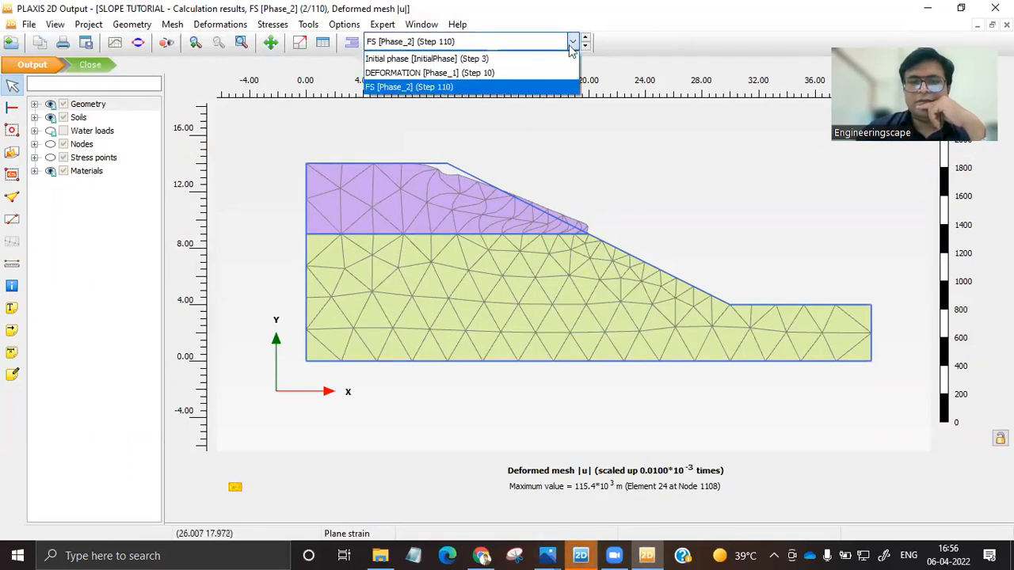
{"action": "left_click", "coordinate": [388, 88]}
{"action": "left_click", "coordinate": [222, 25]}
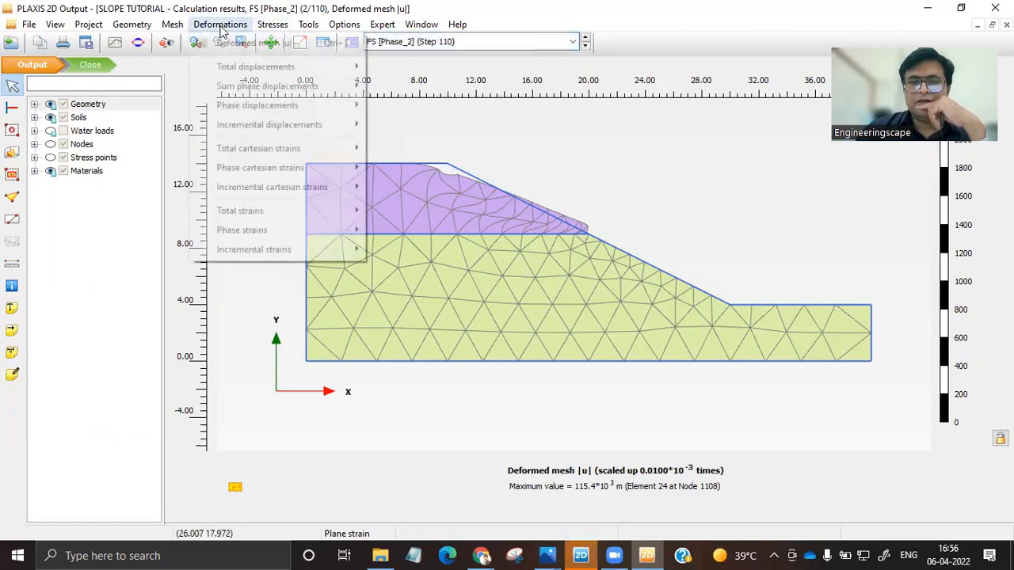
{"action": "mouse_move", "coordinate": [256, 66]}
{"action": "left_click", "coordinate": [400, 67]}
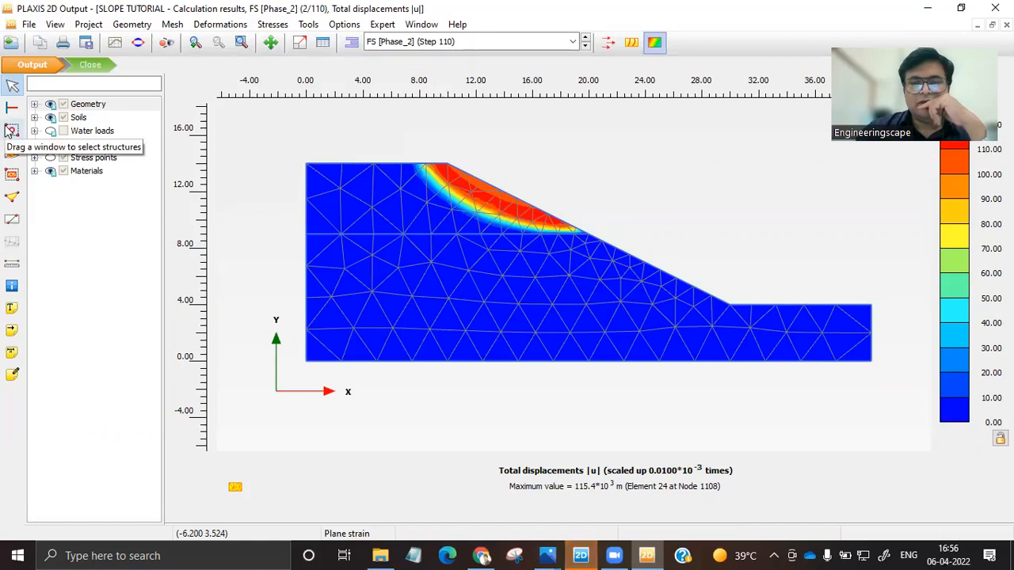
Add a label annotation captioned "FS = 1.325" in the empty area above the slope face, with Project scope.
{"action": "left_click", "coordinate": [11, 310]}
{"action": "double_click", "coordinate": [627, 170]}
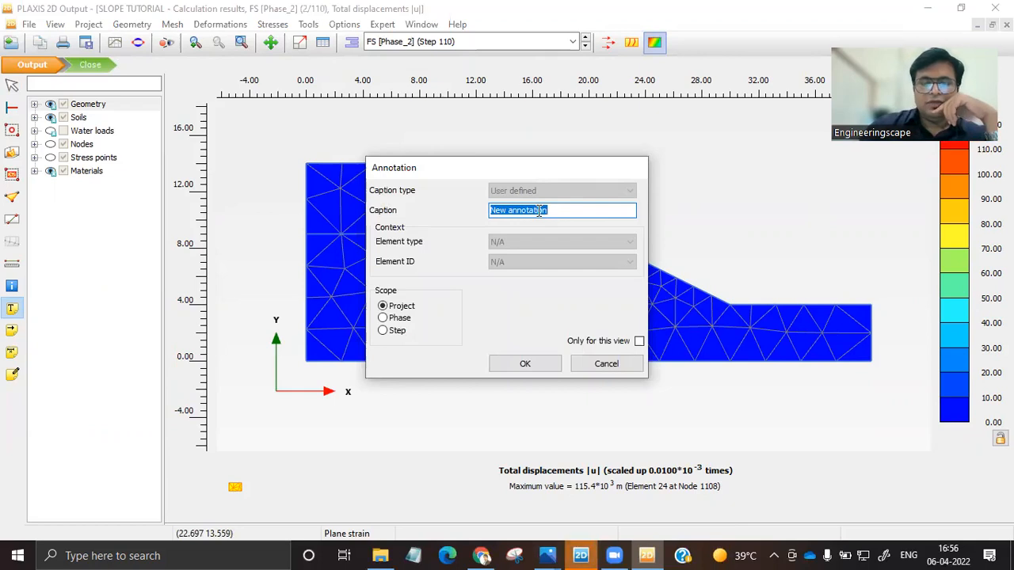
{"action": "type", "text": "FS "}
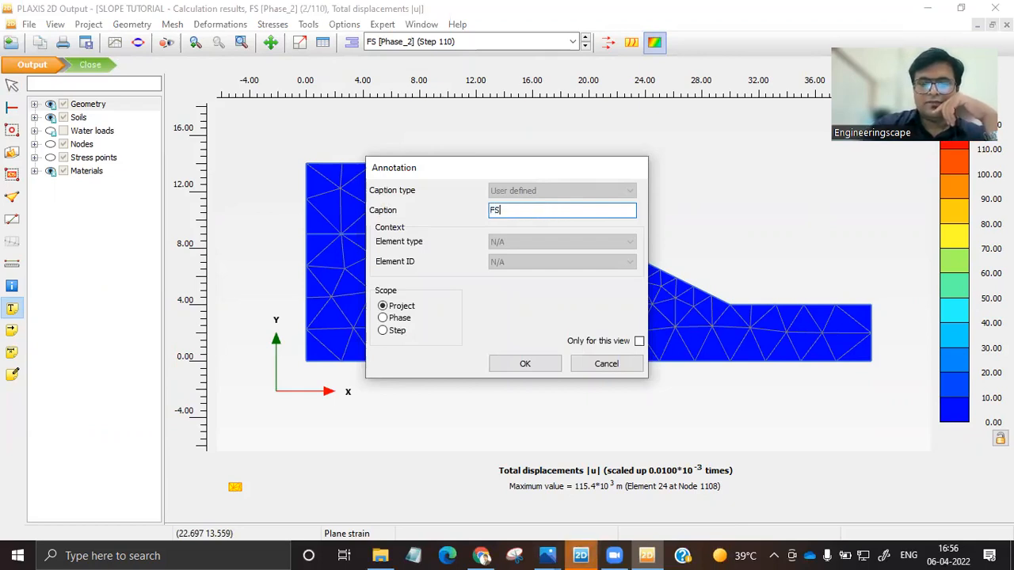
{"action": "type", "text": "= 1."}
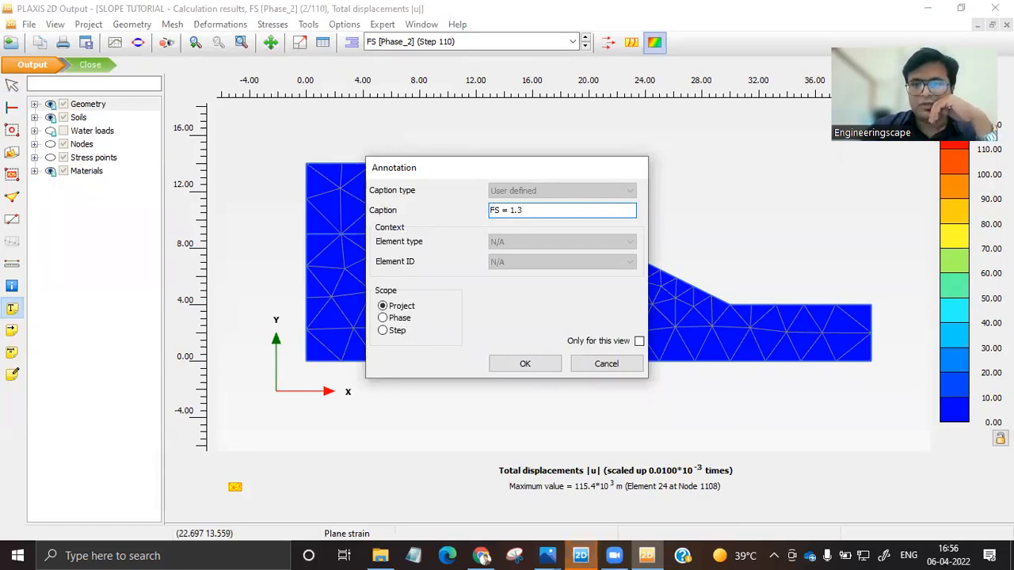
{"action": "type", "text": "325"}
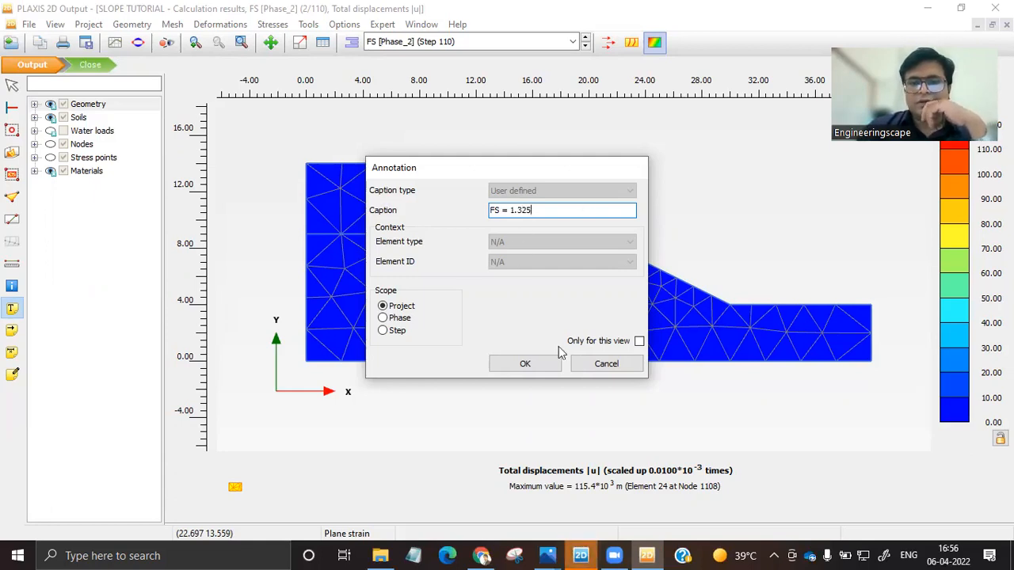
{"action": "left_click", "coordinate": [540, 365]}
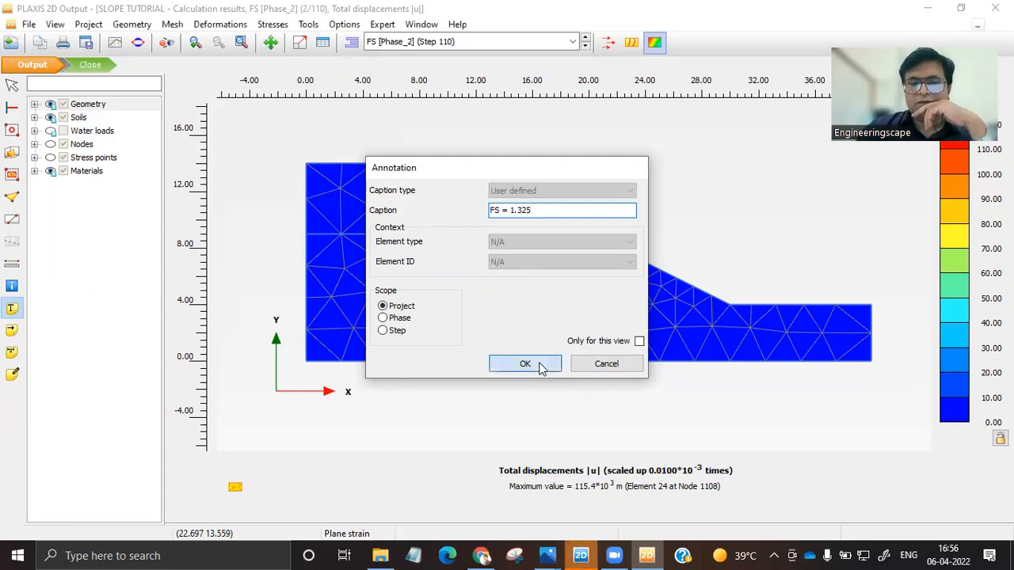